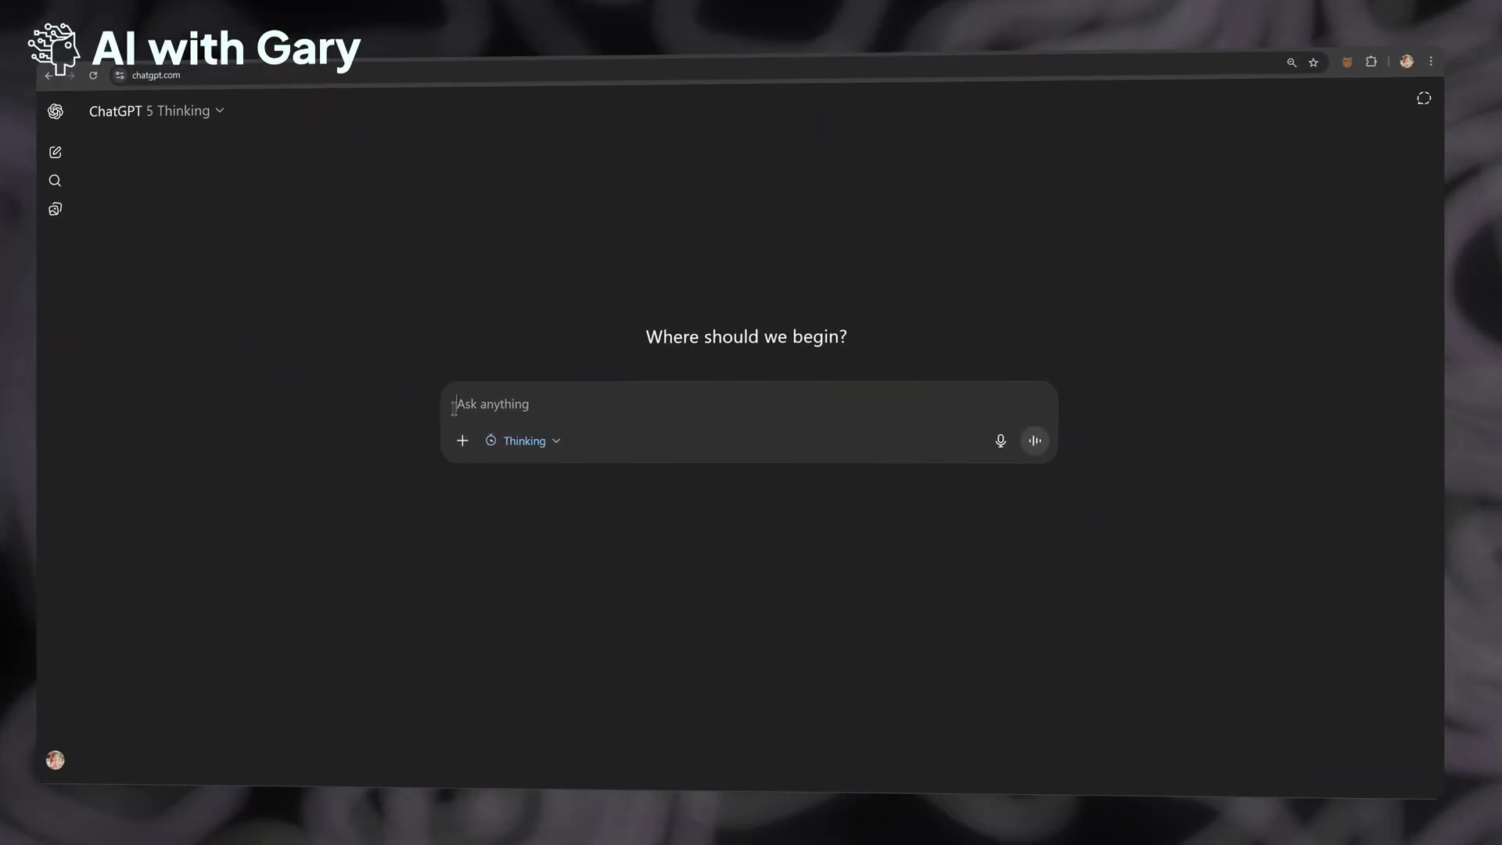
Step: Paste the folk-horror request for 100 image prompts into the message box
{"action": "type", "text": "Create 100 imaginative prompts for generating images, each rendered in a distinct visual art style, for [Horror] channel, just focused on [Folk Horror]. Each prompt must: Depict a different image art style, be 3–4 sentences long - provide a highly detailed and atmospheric description of the scene, lighting, tone, and setting. Each prompt should vividly present a unique scene and interpretation of folk horror. The tone should evoke atmospheric dread, pagan mysticism, rural decay, ancestral fear, and the tension between nature and superstition.   Goal: To produce 100 stylistically diverse, hauntingly beautiful image concepts that together form a visual anthology of Folk Horror’s essence — the ancient, the rural, the uncanny.. Output in STRICT JSON only format: [ { \"\"ID\"\": \"\"1 : Style Name\"\", \"\"prompt\"\": \"\"...\"\" } ]\""}
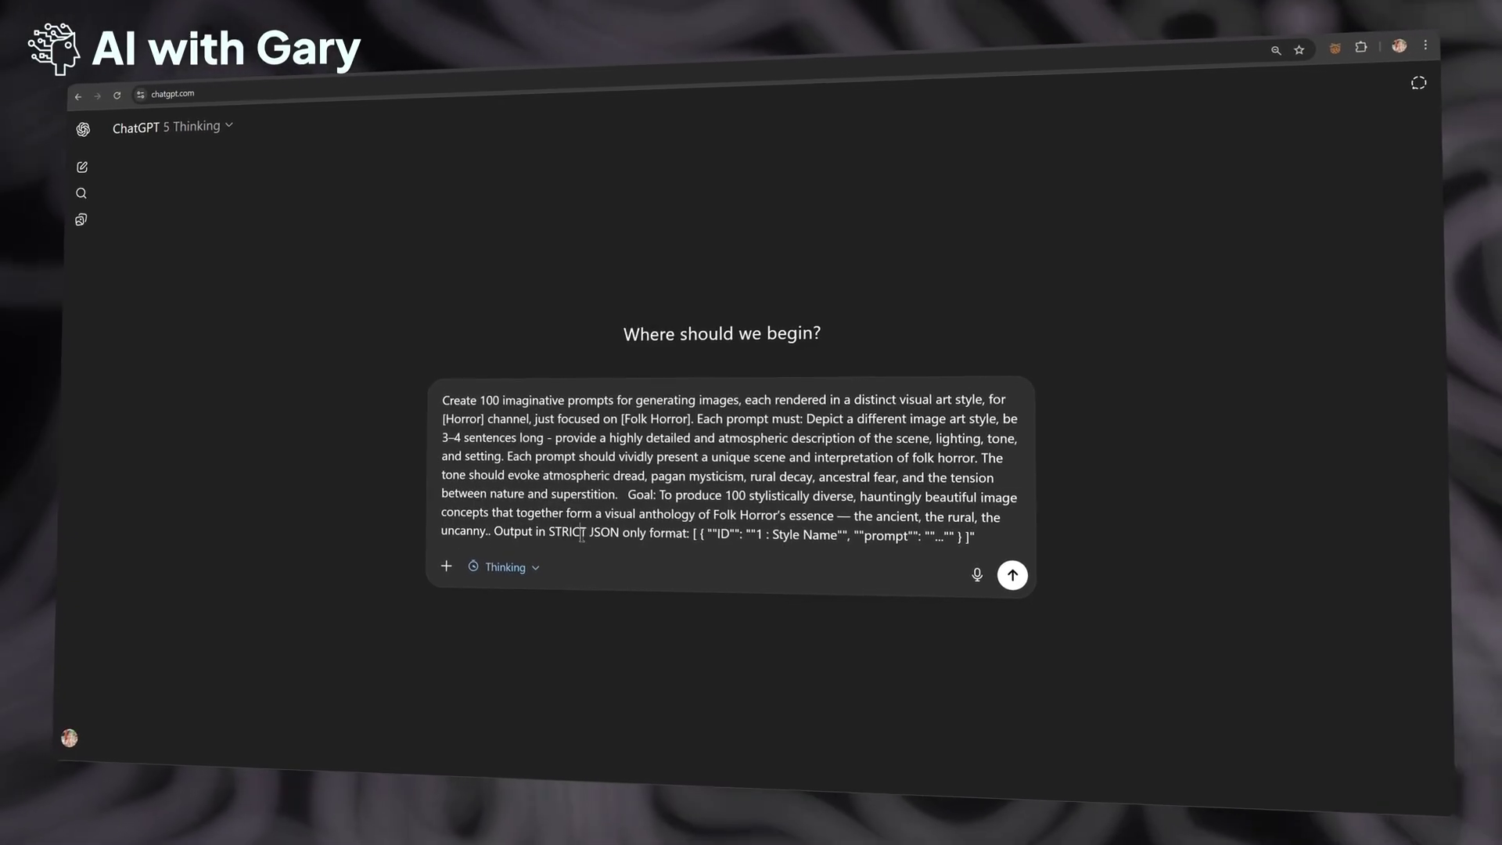
{"action": "key", "text": "ctrl+a"}
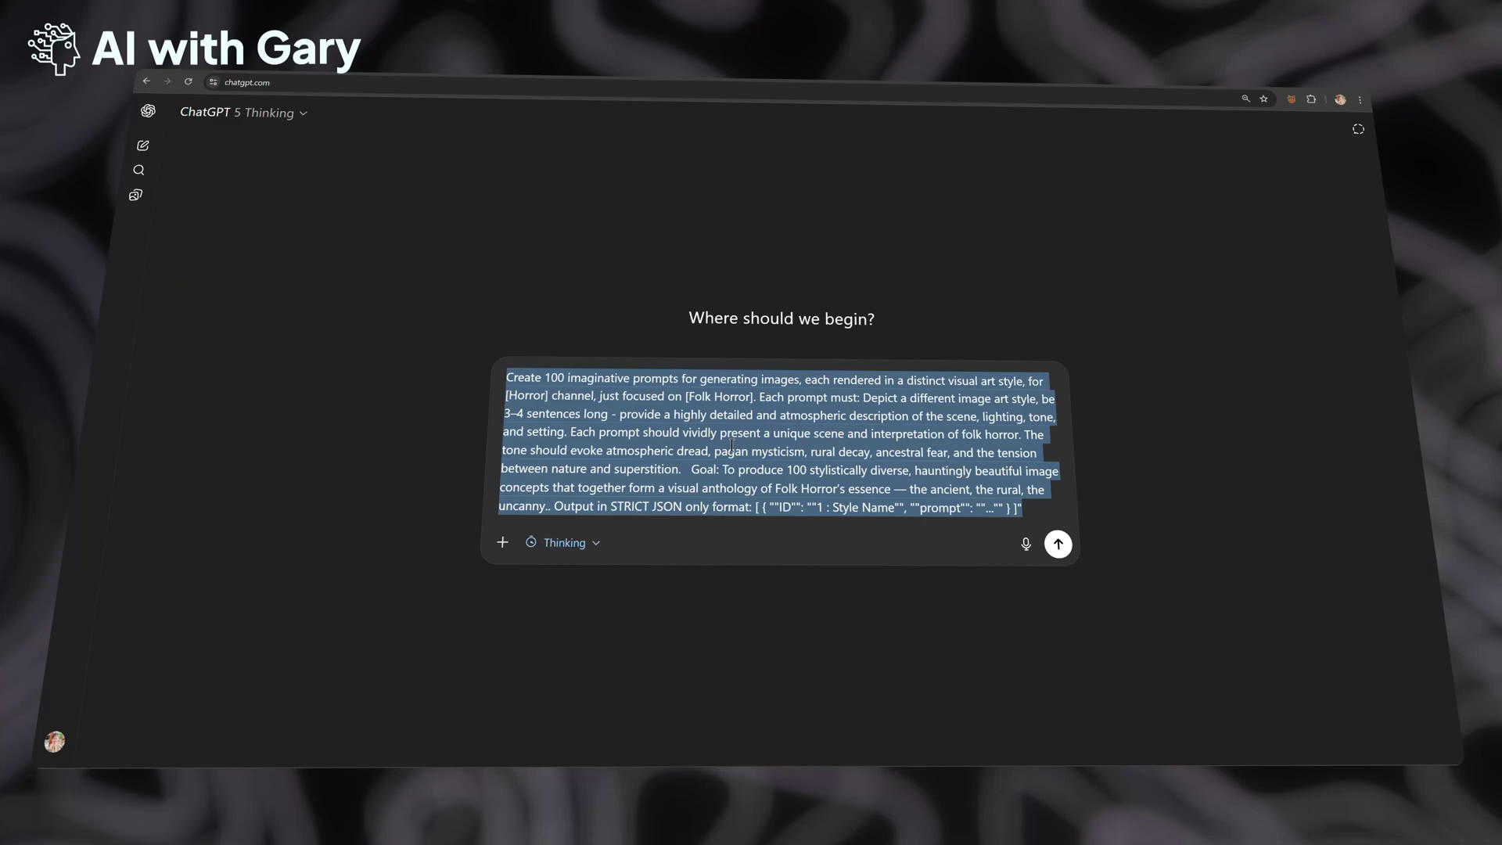
{"action": "left_click", "coordinate": [673, 410]}
Step: Highlight the prompt's key phrases: Horror, 100, imaginative, generating images, art style, 3–4 sentences, strict JSON
{"action": "double_click", "coordinate": [728, 399]}
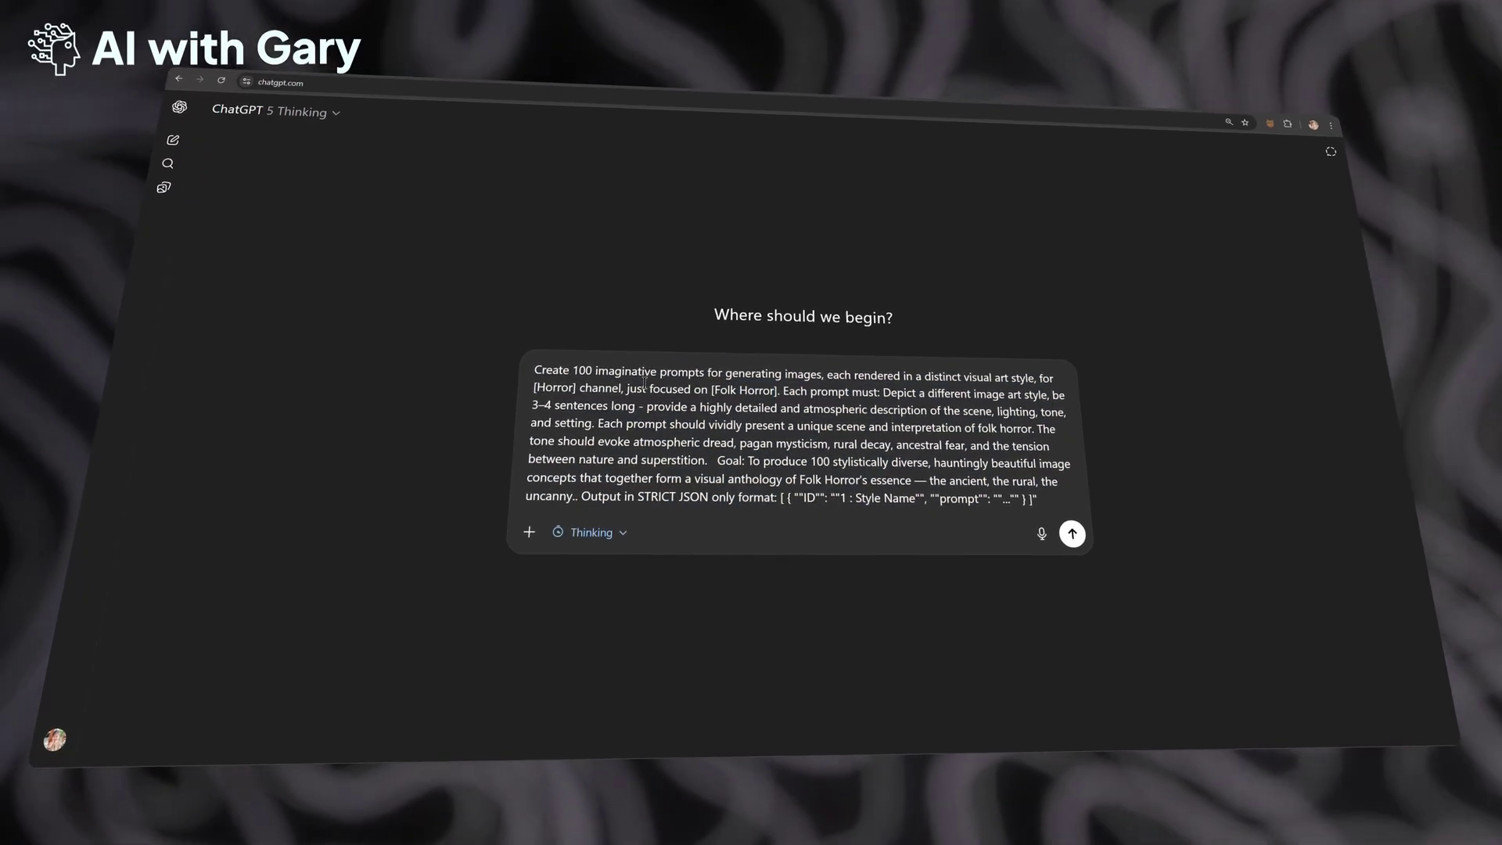
{"action": "double_click", "coordinate": [577, 372]}
{"action": "double_click", "coordinate": [640, 368]}
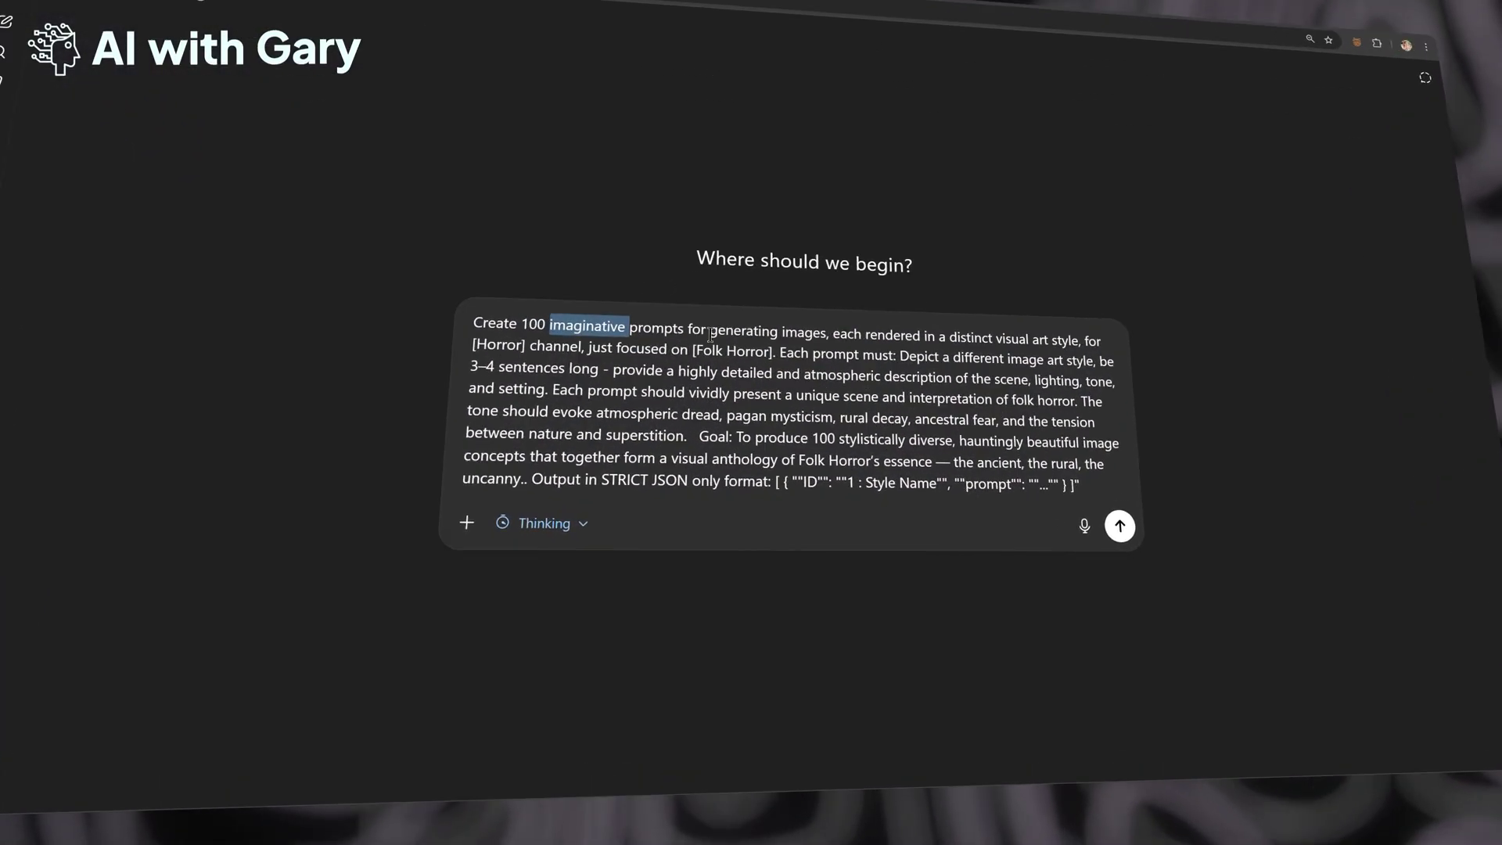
{"action": "left_click_drag", "start_coordinate": [738, 373], "coordinate": [763, 373]}
{"action": "left_click_drag", "start_coordinate": [720, 312], "coordinate": [817, 309]}
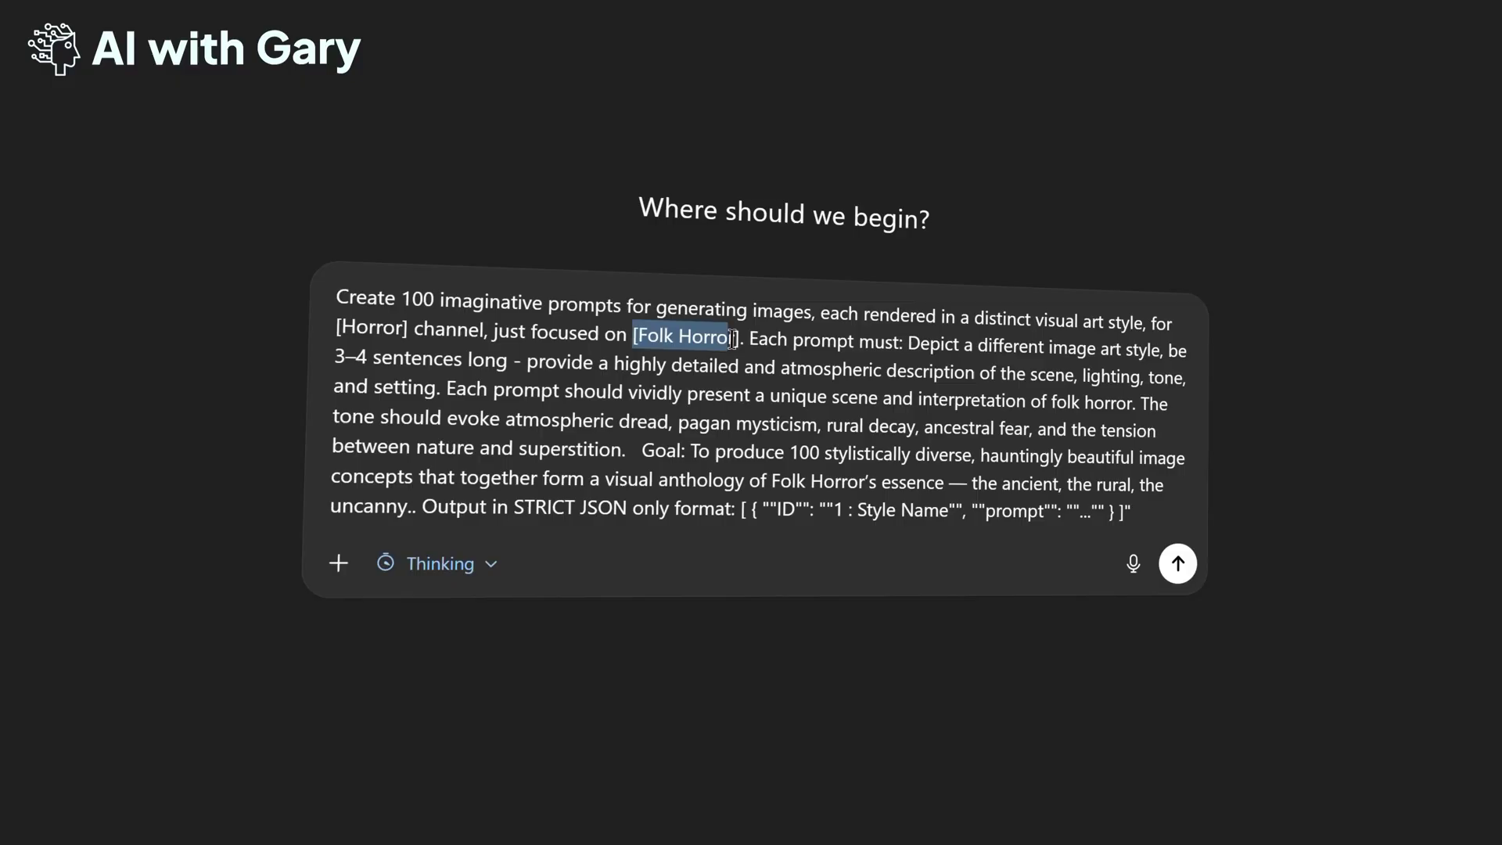
{"action": "left_click_drag", "start_coordinate": [732, 338], "coordinate": [737, 338]}
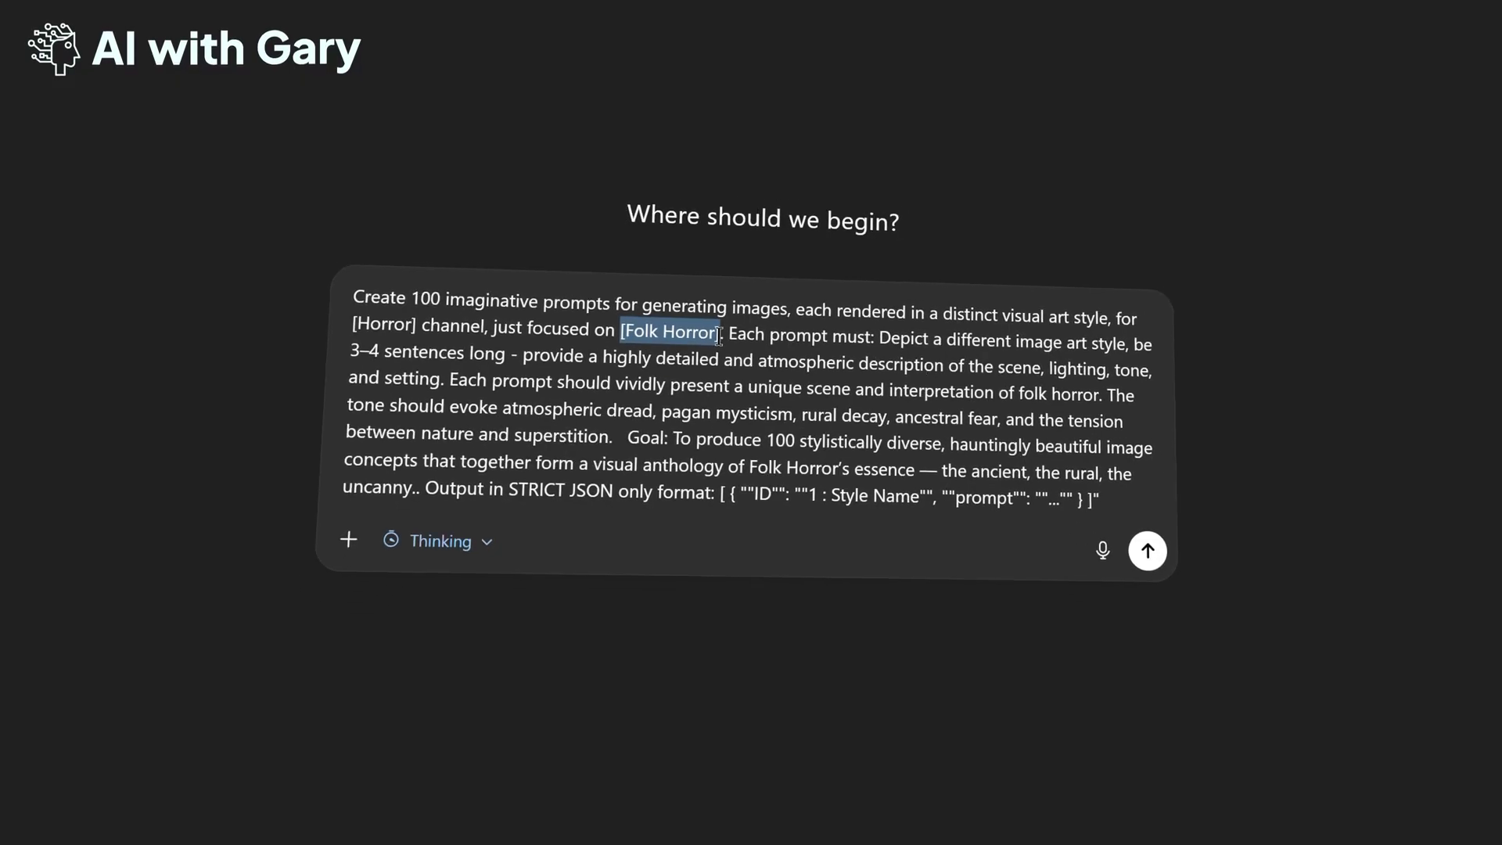
{"action": "left_click_drag", "start_coordinate": [970, 343], "coordinate": [990, 372]}
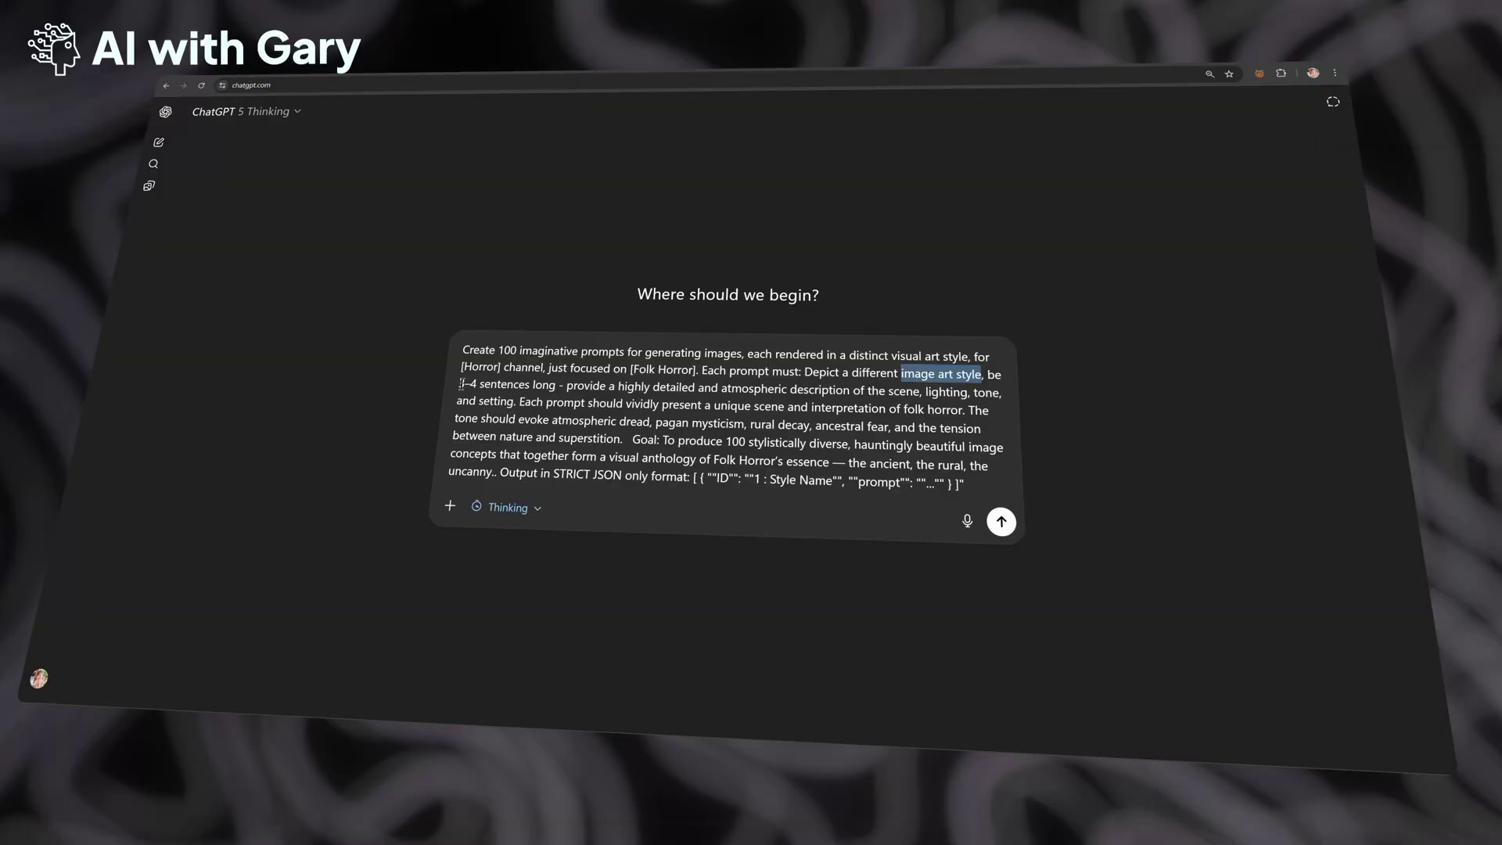
{"action": "left_click_drag", "start_coordinate": [461, 383], "coordinate": [554, 385]}
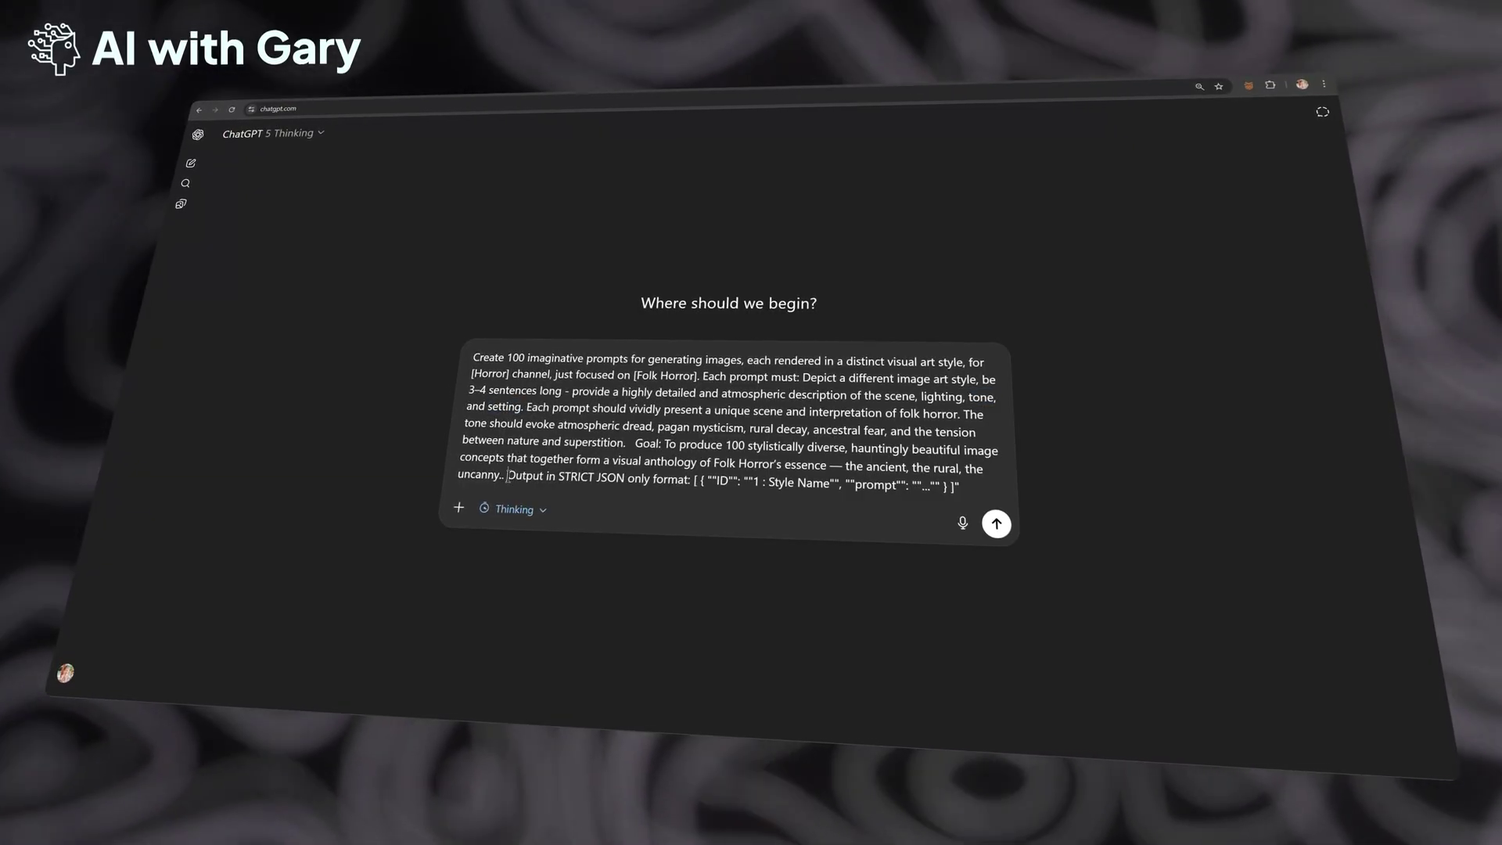
{"action": "left_click_drag", "start_coordinate": [507, 475], "coordinate": [962, 523]}
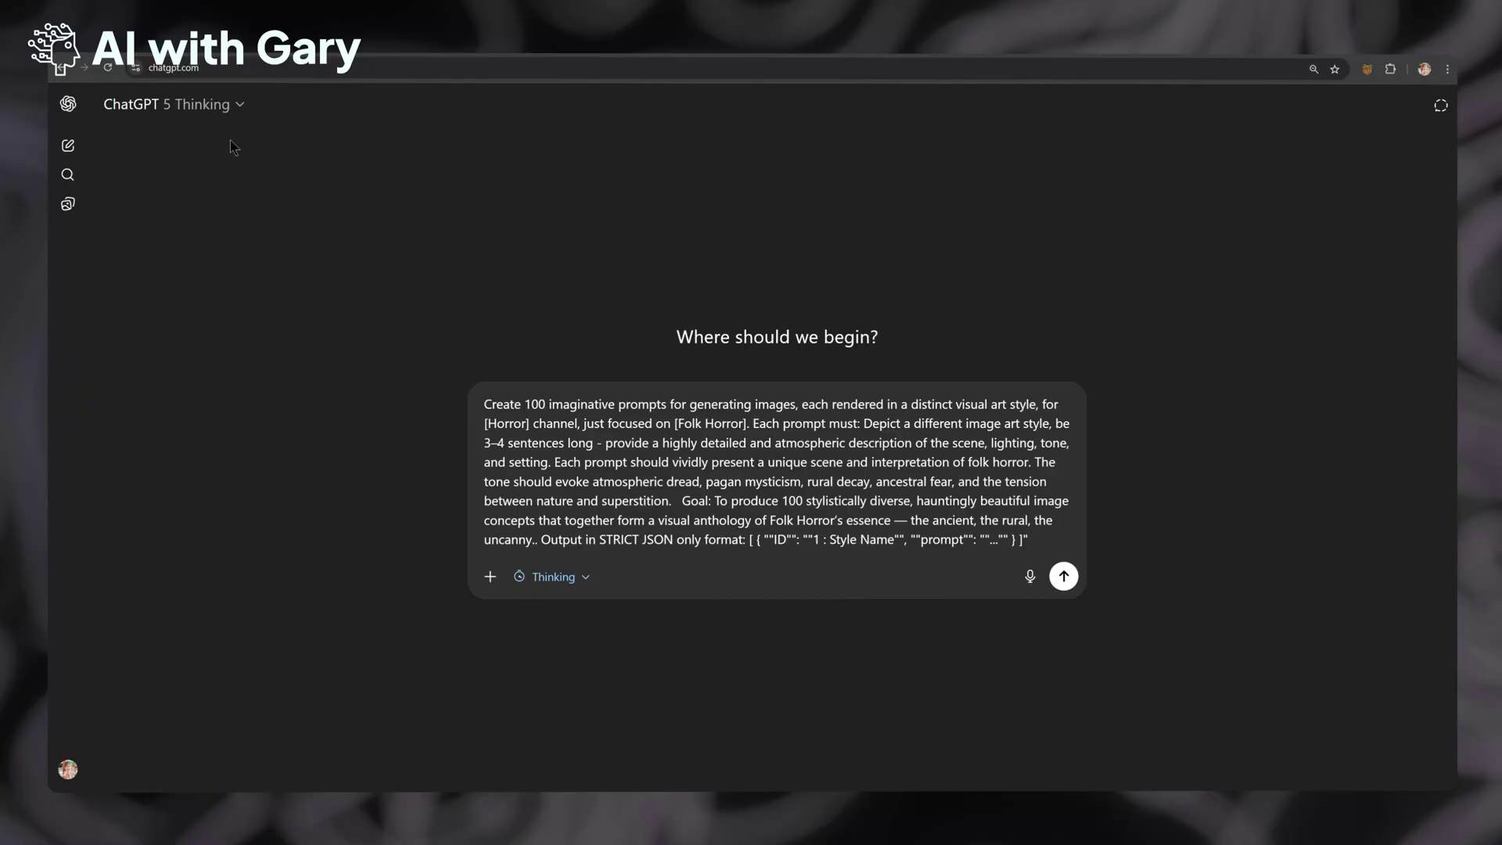
Step: Submit the Folk Horror prompt using the Thinking model and watch the JSON reply stream
{"action": "left_click", "coordinate": [205, 104]}
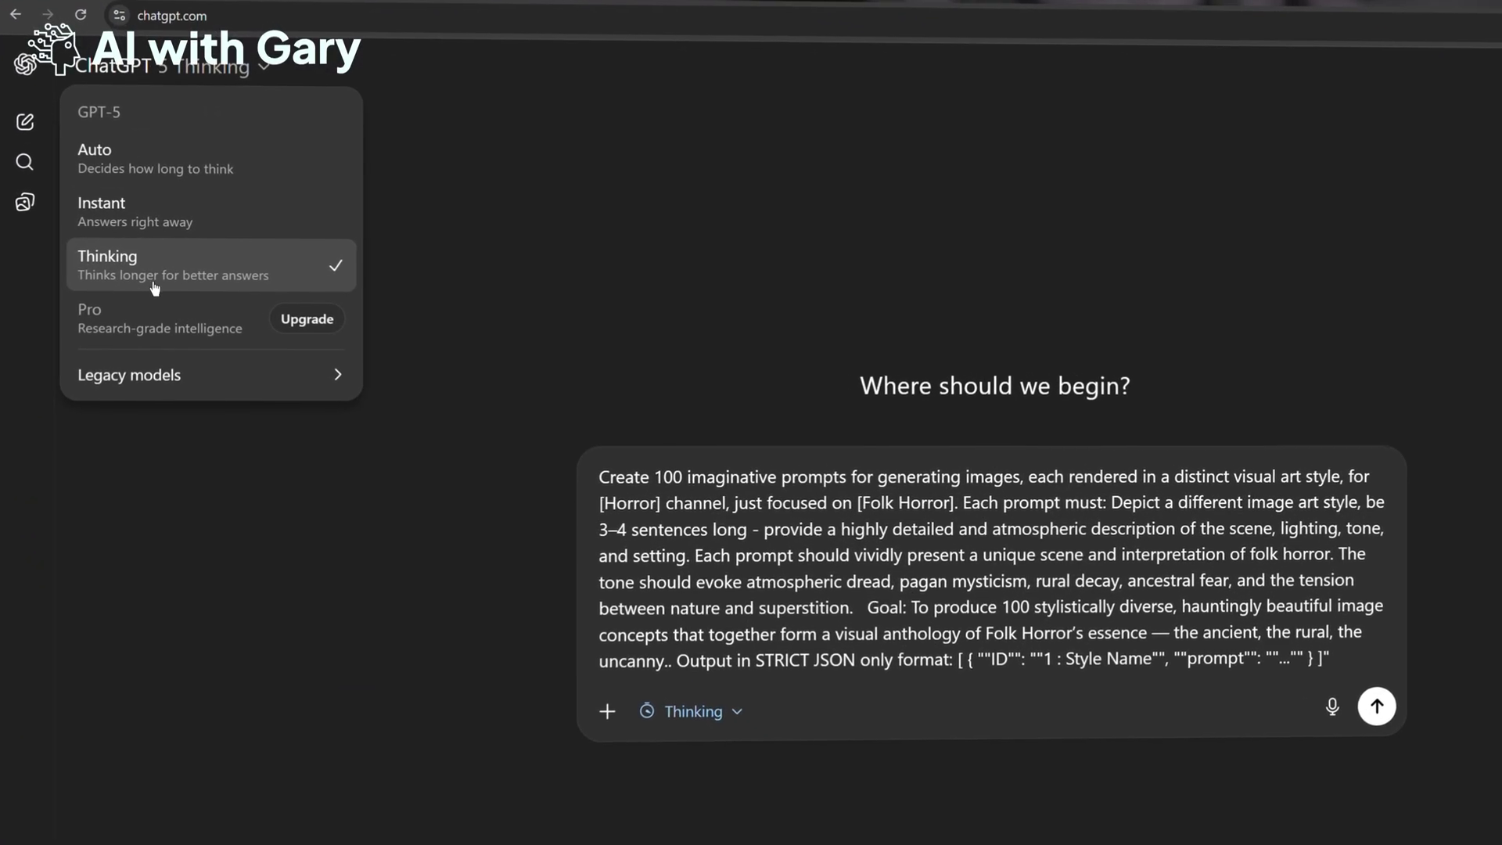
{"action": "left_click", "coordinate": [155, 288]}
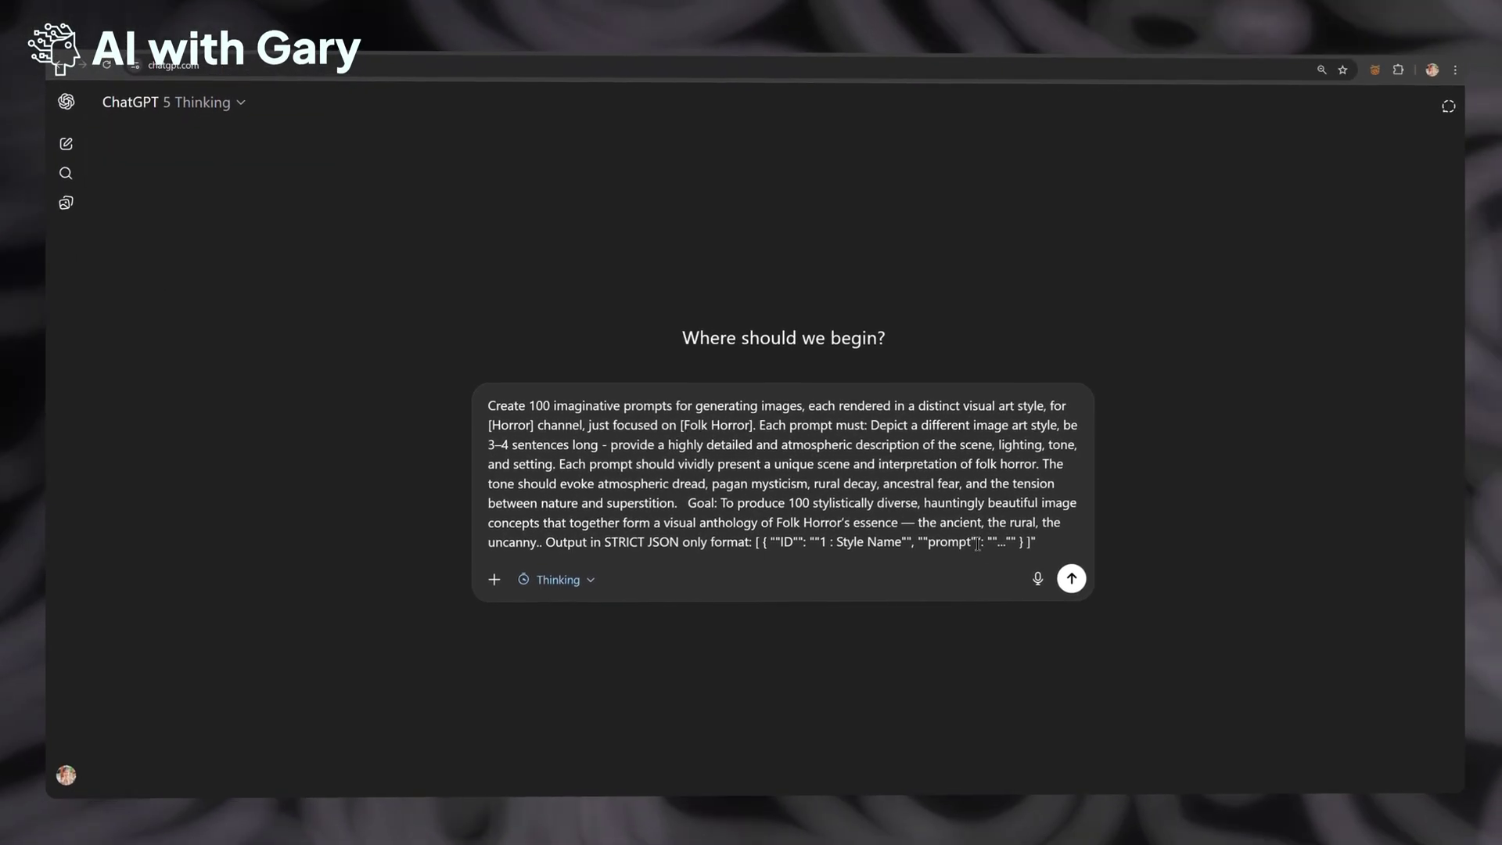
{"action": "left_click", "coordinate": [1068, 587]}
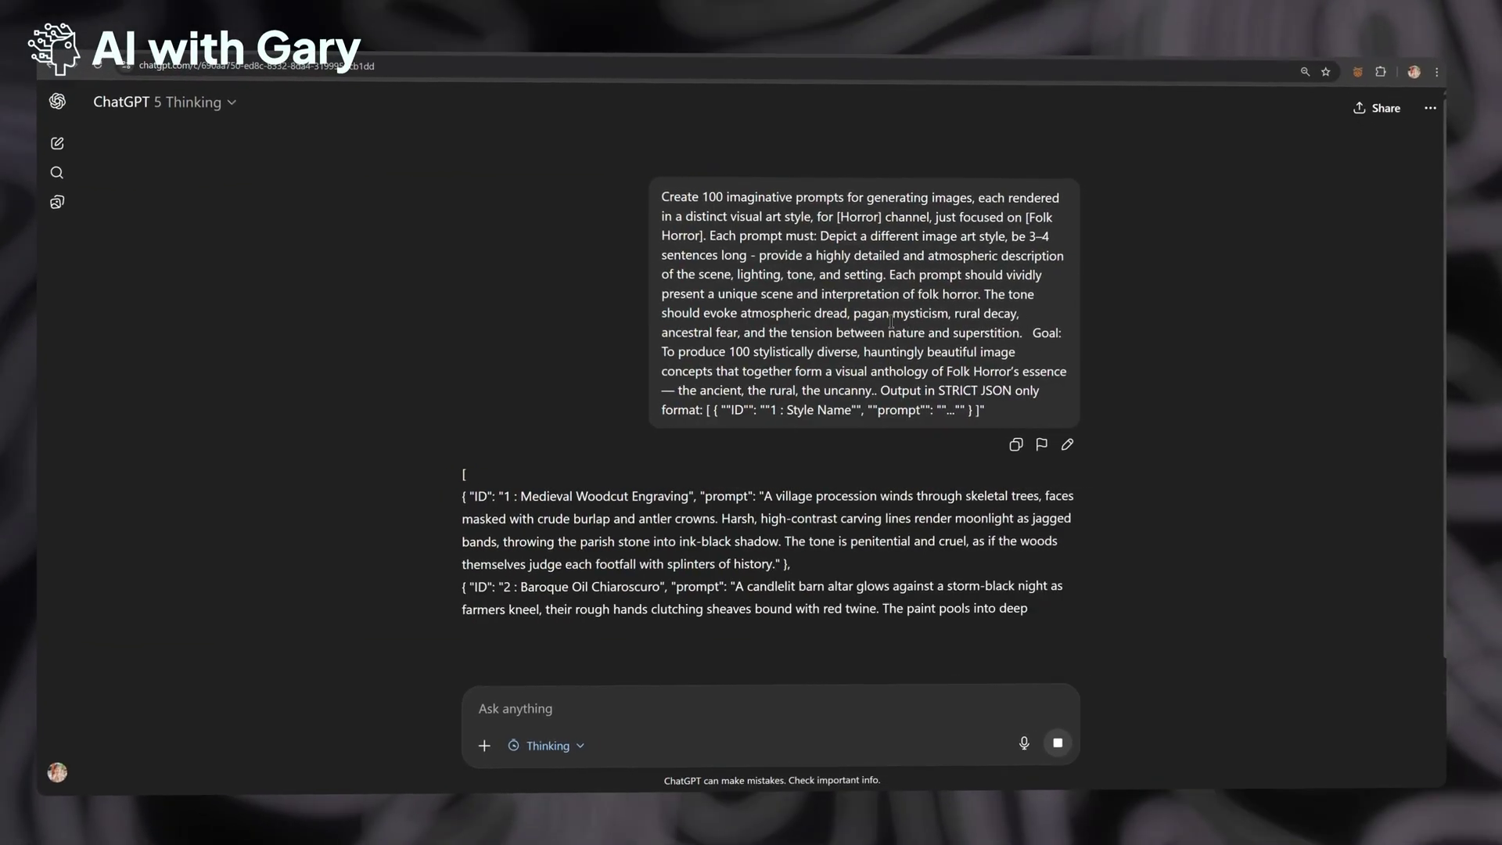
{"action": "scroll", "coordinate": [859, 321], "scroll_direction": "down", "scroll_amount": 5}
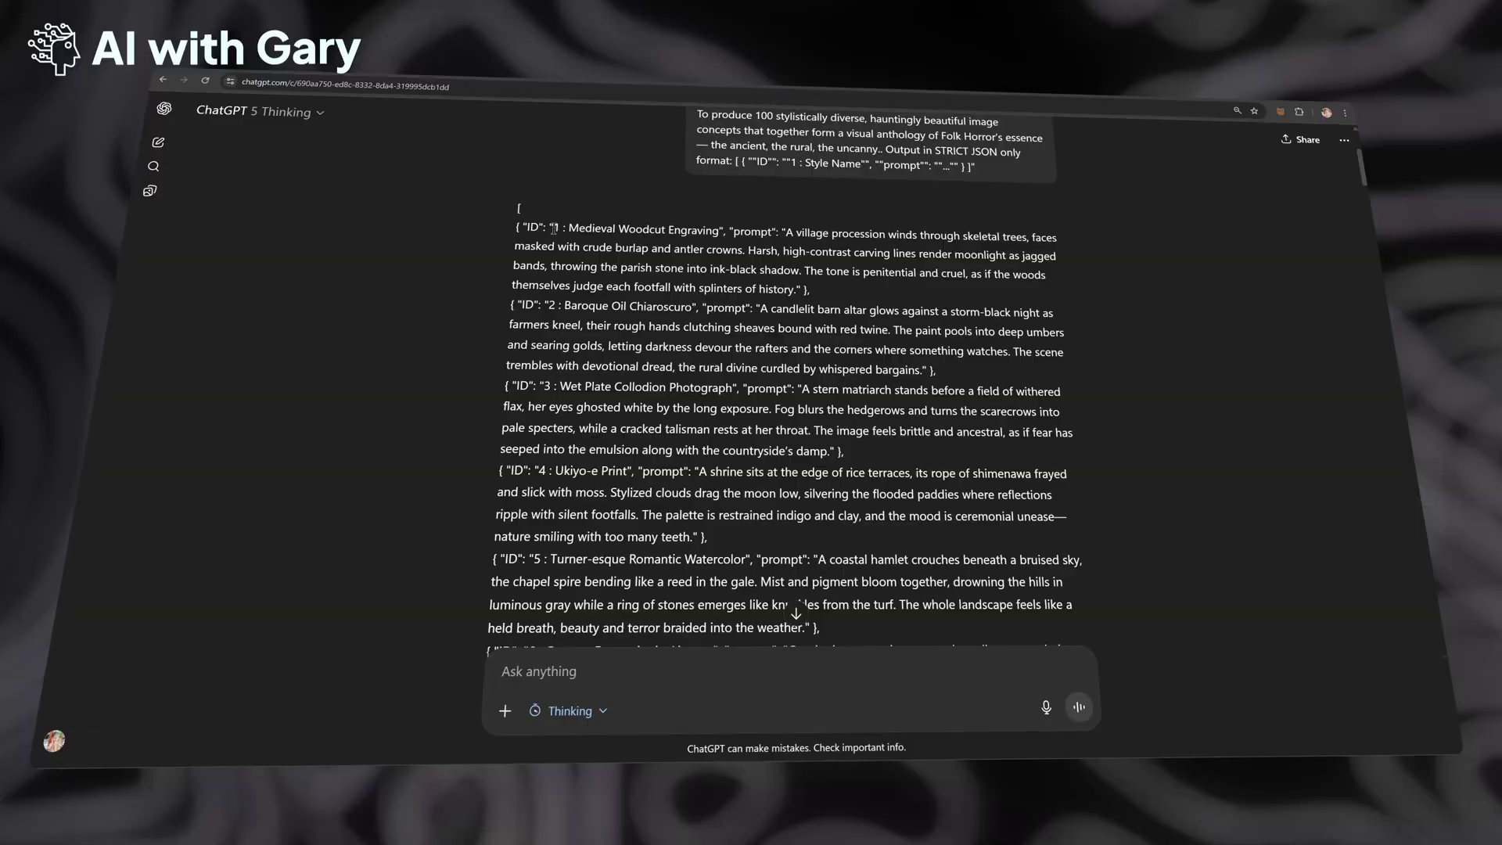
Step: Highlight the style names of items 1, 2 (Baroque Oil Chiaroscuro) and 5 (Turner-esque Romantic Watercolor)
{"action": "left_click_drag", "start_coordinate": [541, 231], "coordinate": [709, 230]}
{"action": "left_click", "coordinate": [731, 232]}
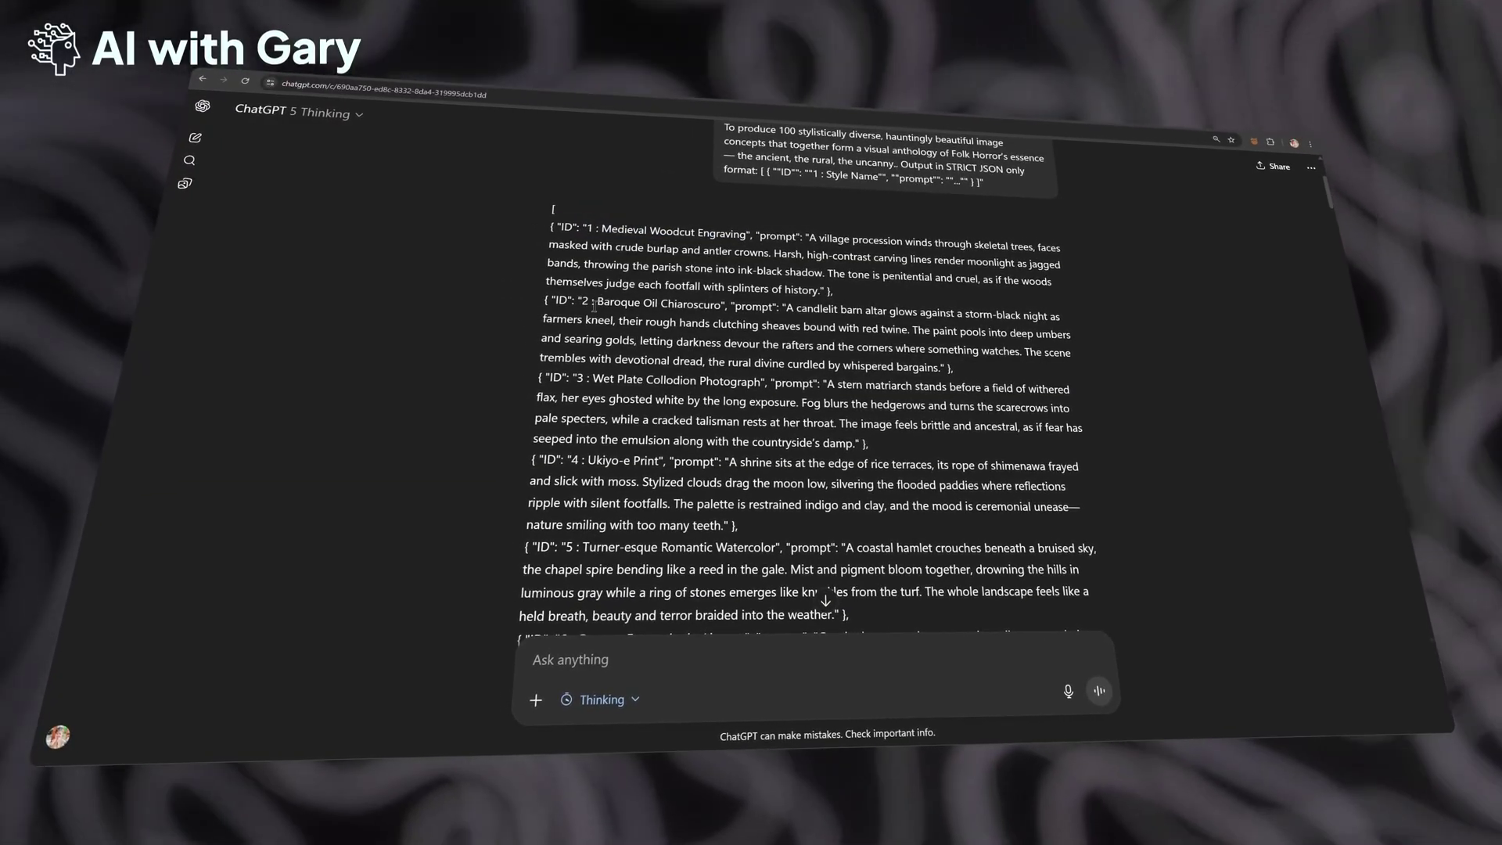
{"action": "left_click_drag", "start_coordinate": [595, 306], "coordinate": [720, 305]}
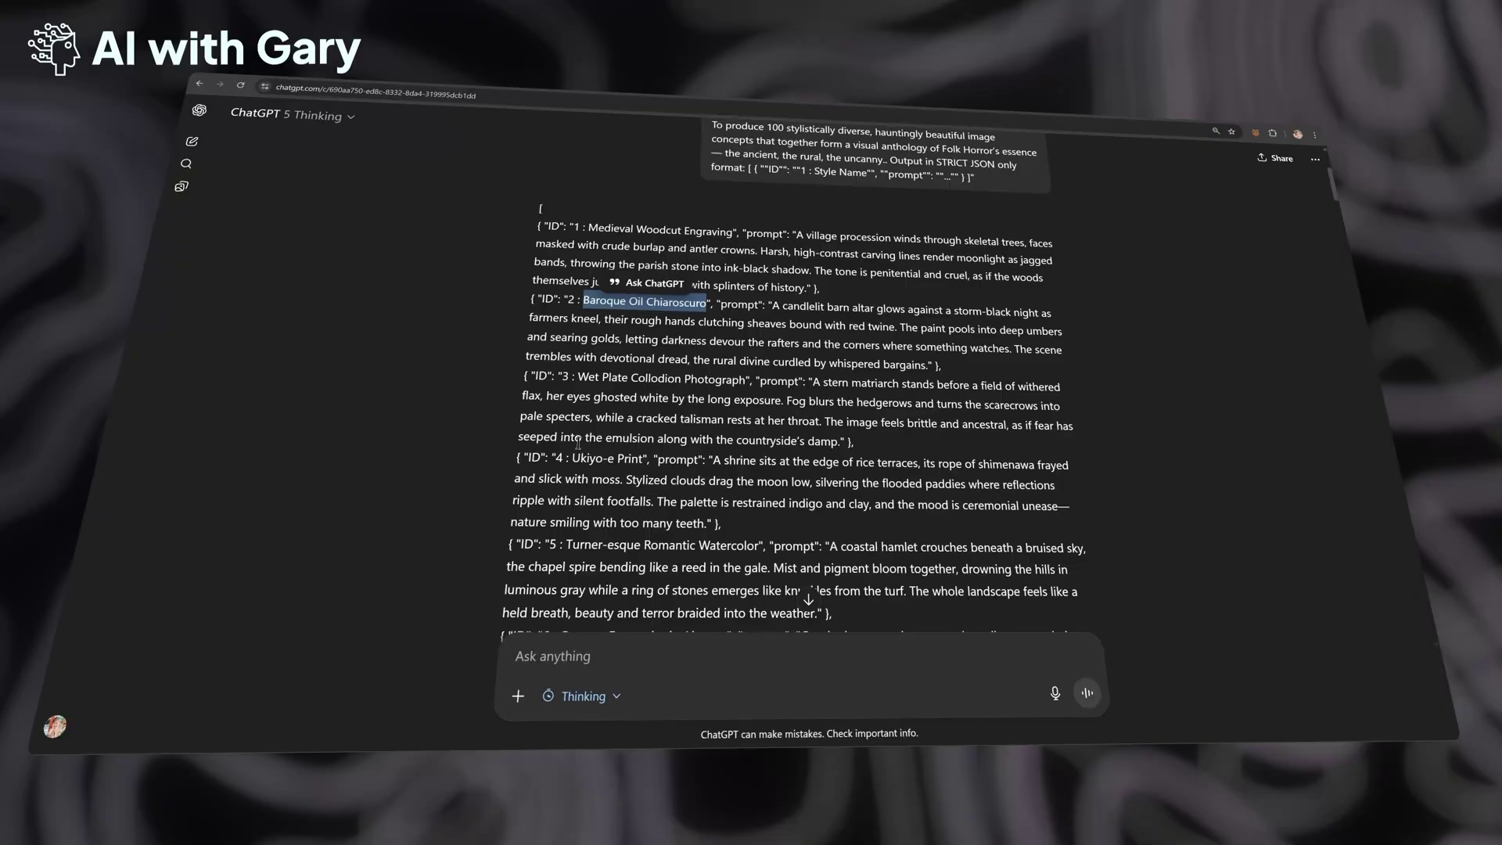
{"action": "left_click_drag", "start_coordinate": [535, 546], "coordinate": [760, 546]}
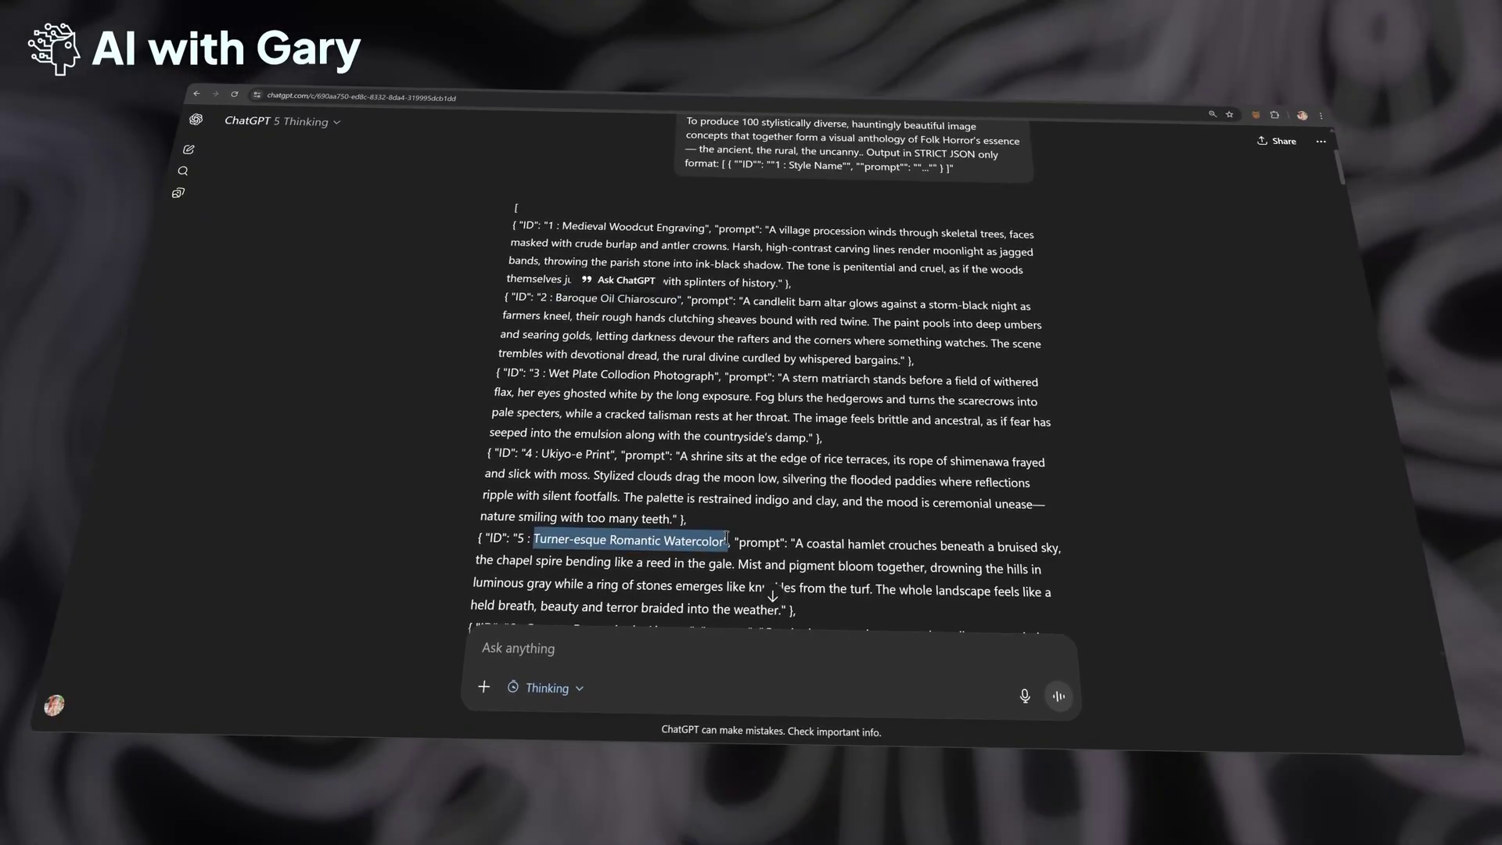
{"action": "left_click", "coordinate": [815, 545]}
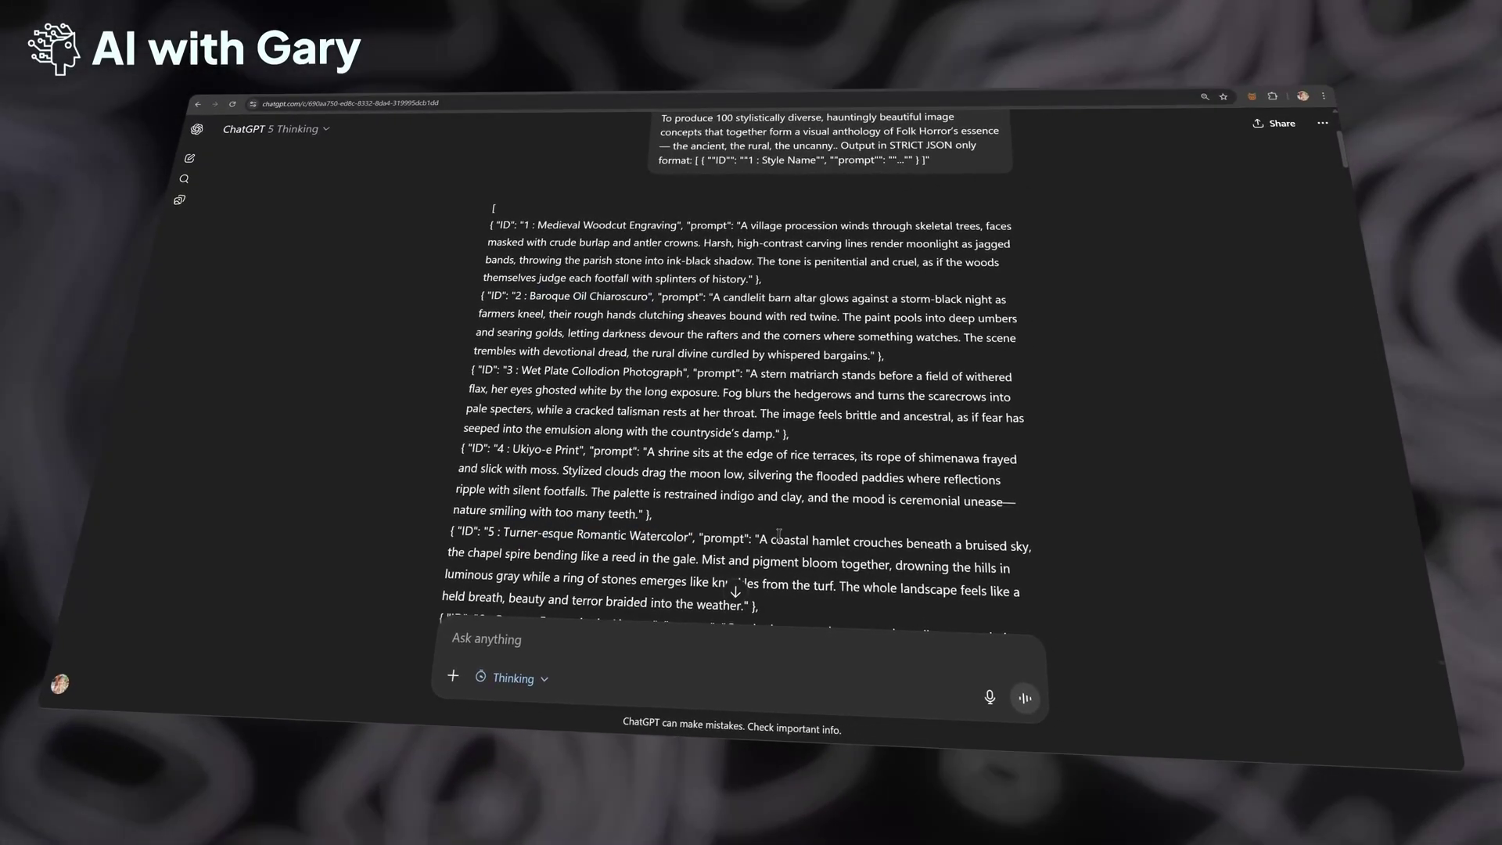
Step: Select item 5's watercolor scene description for reuse as a new message
{"action": "scroll", "coordinate": [779, 535], "scroll_direction": "down", "scroll_amount": 1}
{"action": "left_click_drag", "start_coordinate": [744, 477], "coordinate": [720, 538]}
{"action": "key", "text": "ctrl+c"}
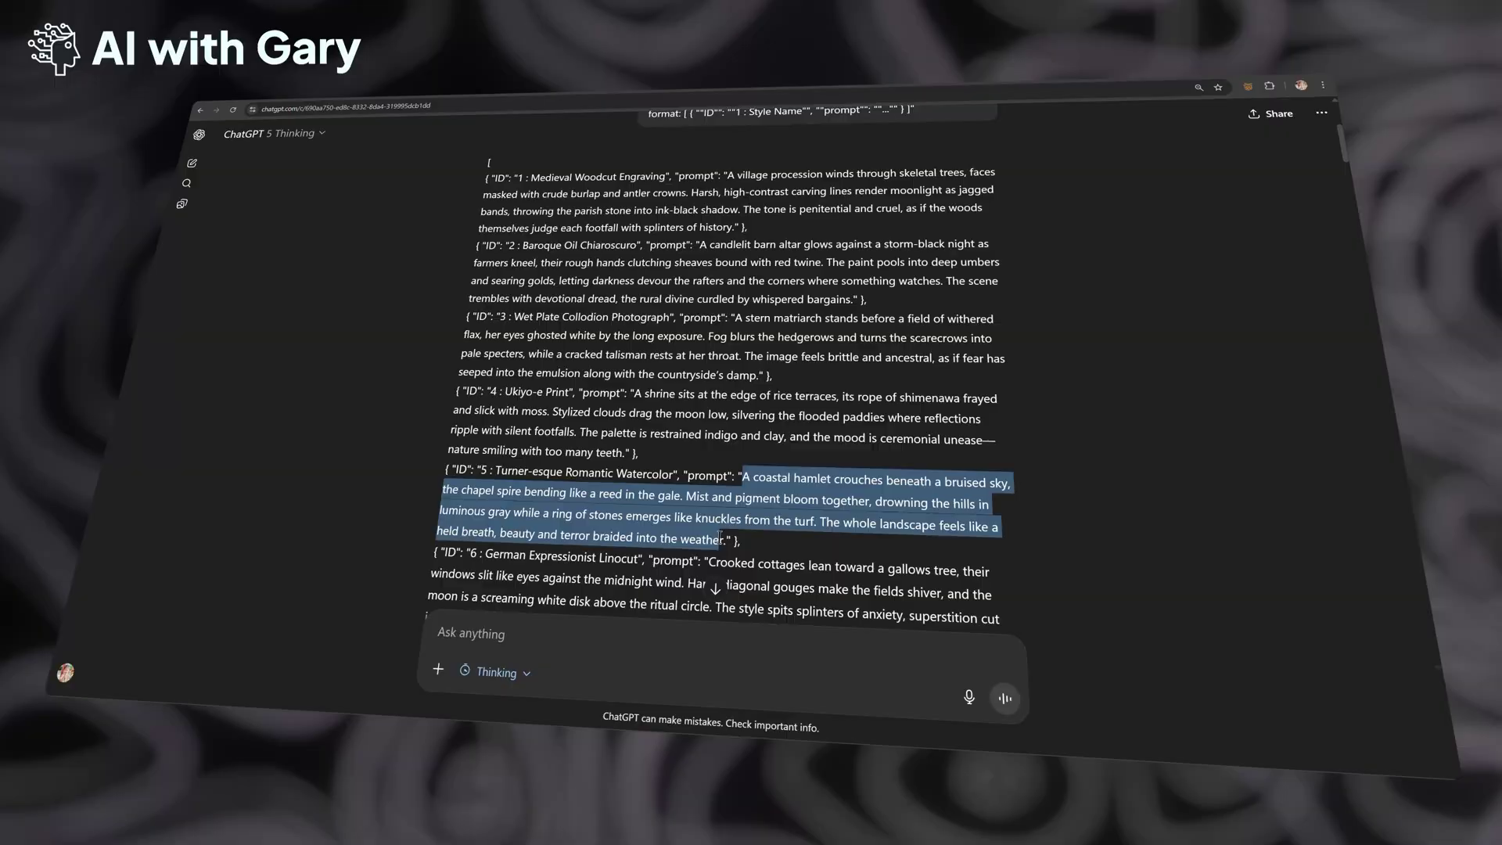
{"action": "left_click", "coordinate": [730, 663]}
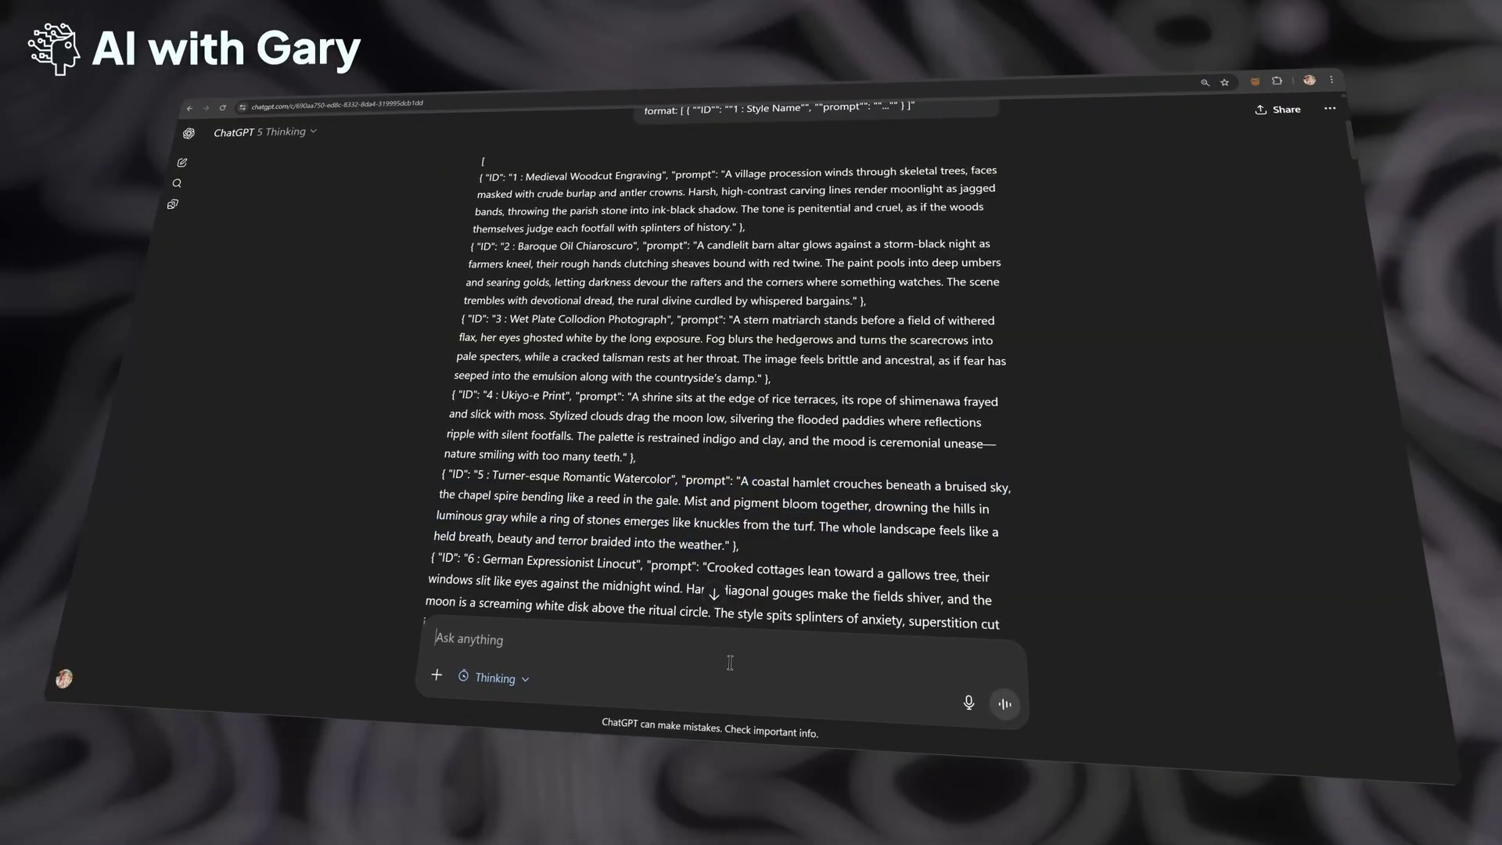
Step: Send the copied coastal hamlet scene description as a new message
{"action": "key", "text": "ctrl+v"}
{"action": "left_click", "coordinate": [1005, 704]}
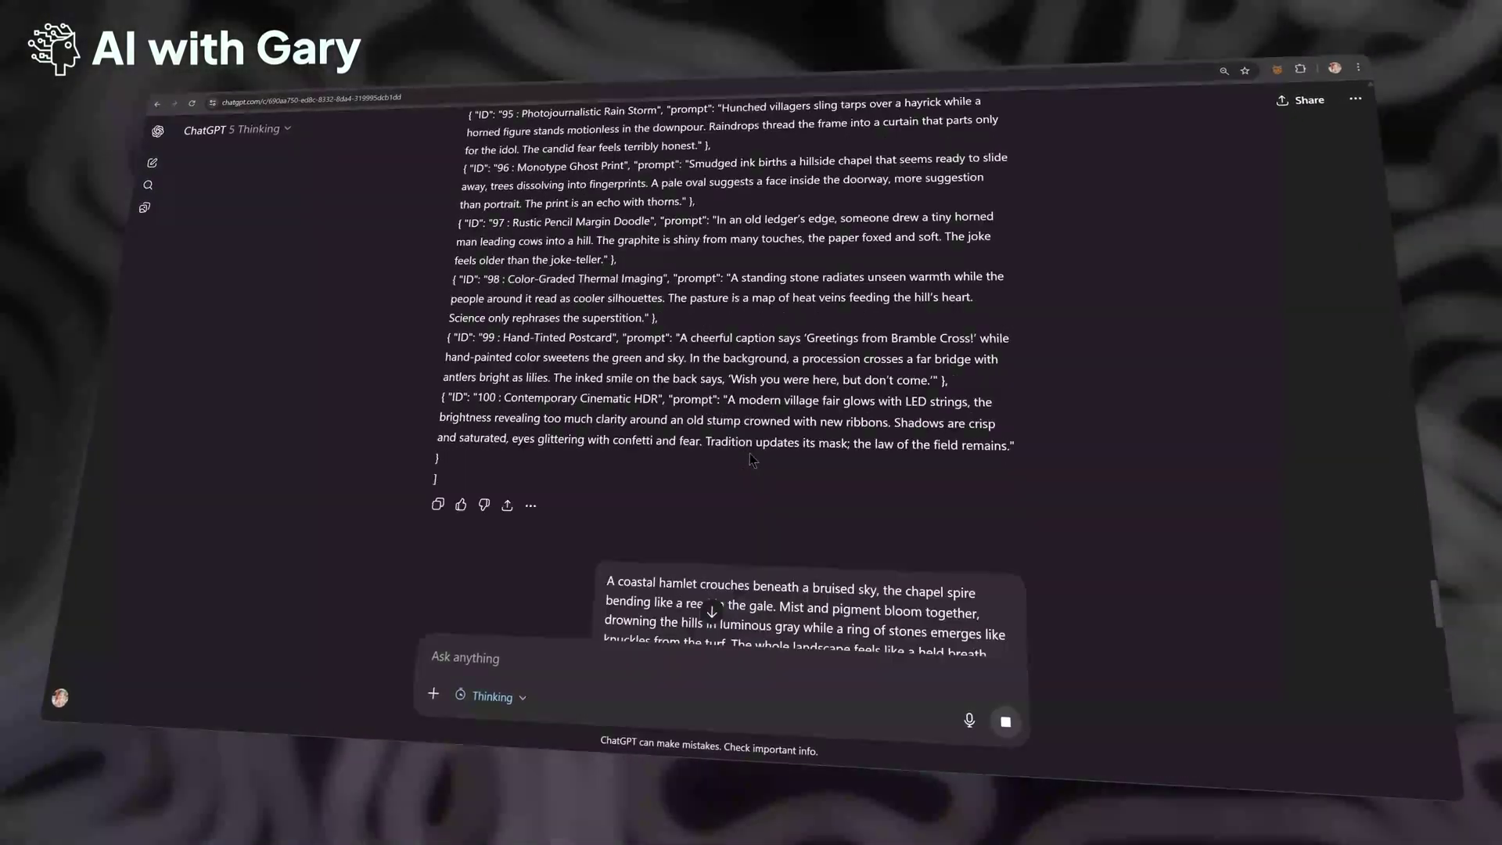
{"action": "scroll", "coordinate": [429, 462], "scroll_direction": "up", "scroll_amount": 6}
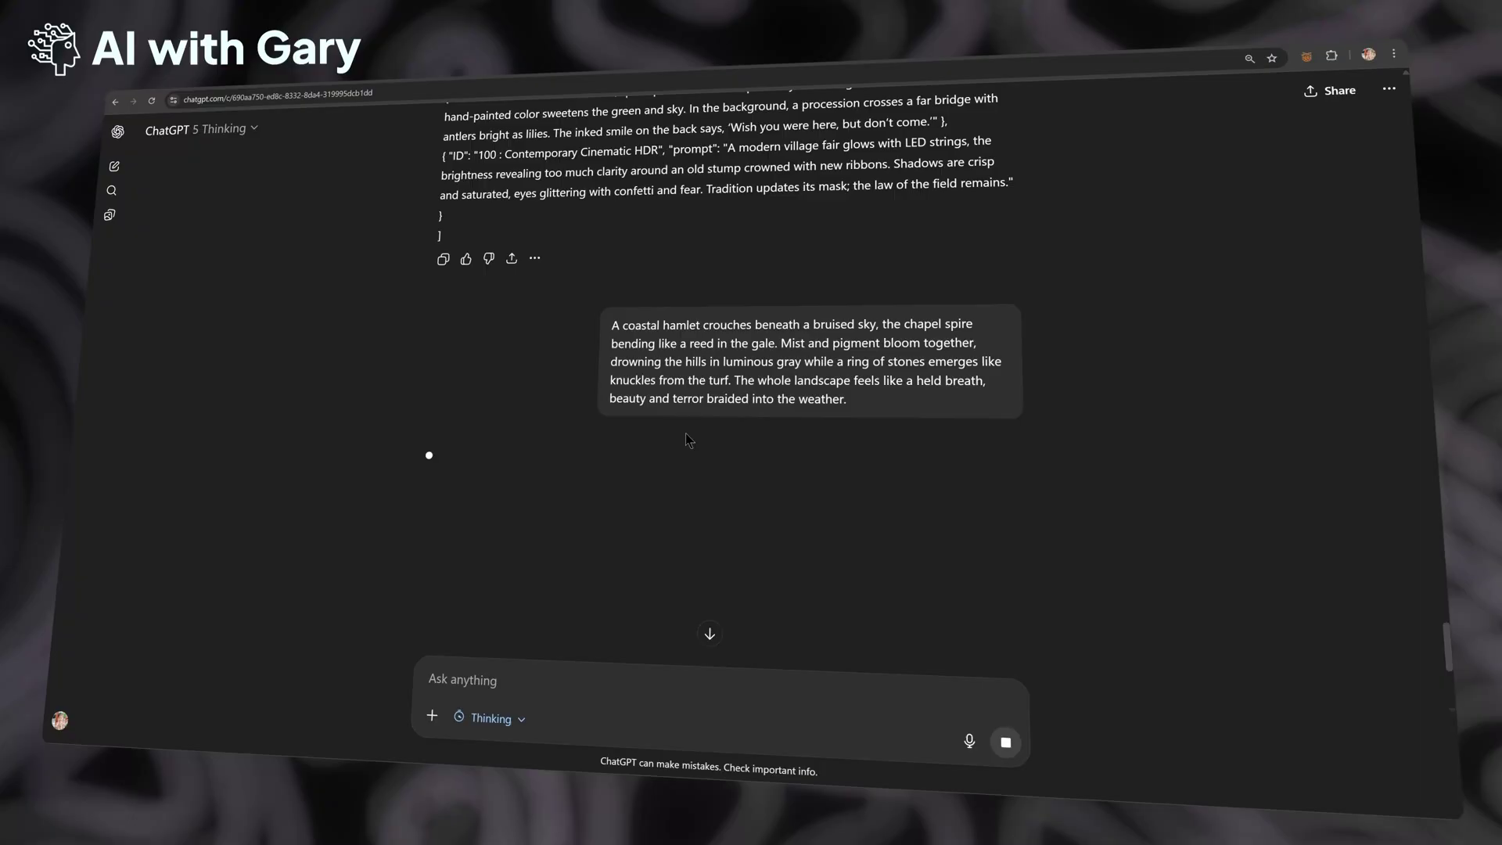
{"action": "scroll", "coordinate": [671, 381], "scroll_direction": "down", "scroll_amount": 2}
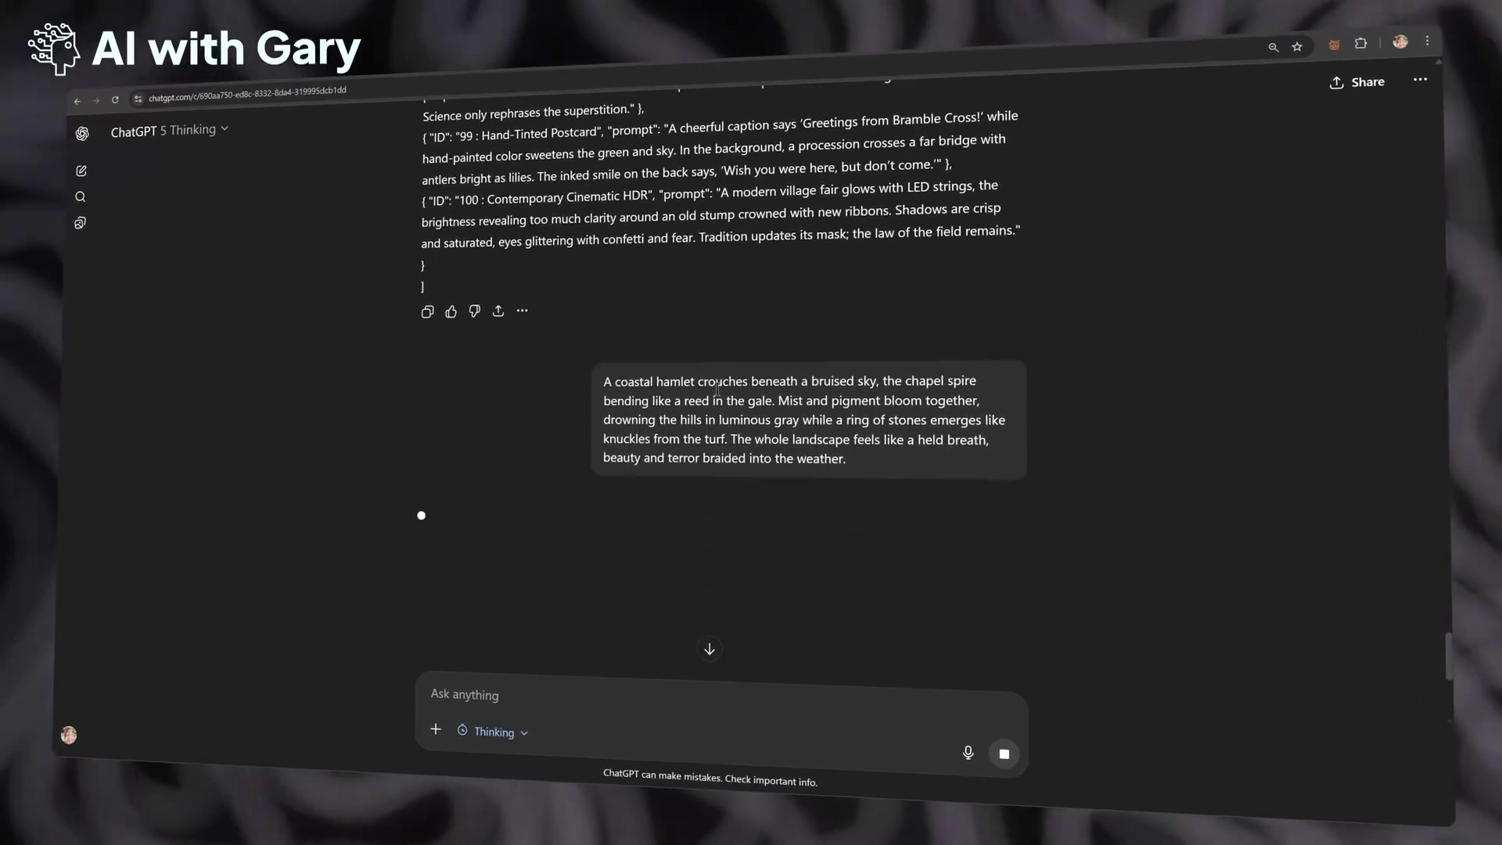
Step: Highlight the final prompt (ID 100) and the reply citing the plan-limit image failure
{"action": "left_click_drag", "start_coordinate": [485, 214], "coordinate": [417, 280]}
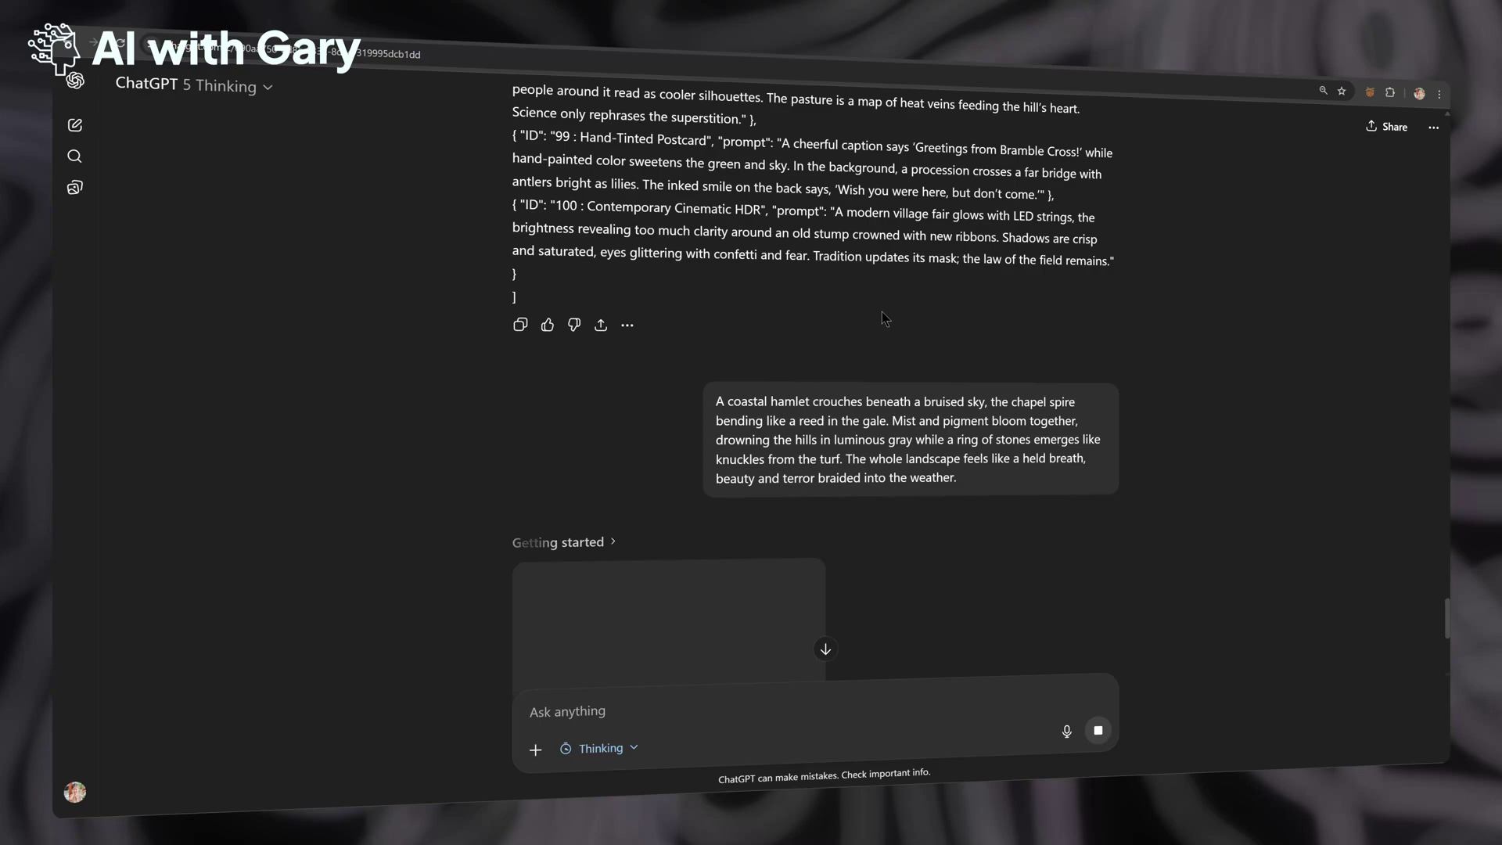
{"action": "scroll", "coordinate": [884, 313], "scroll_direction": "down", "scroll_amount": 3}
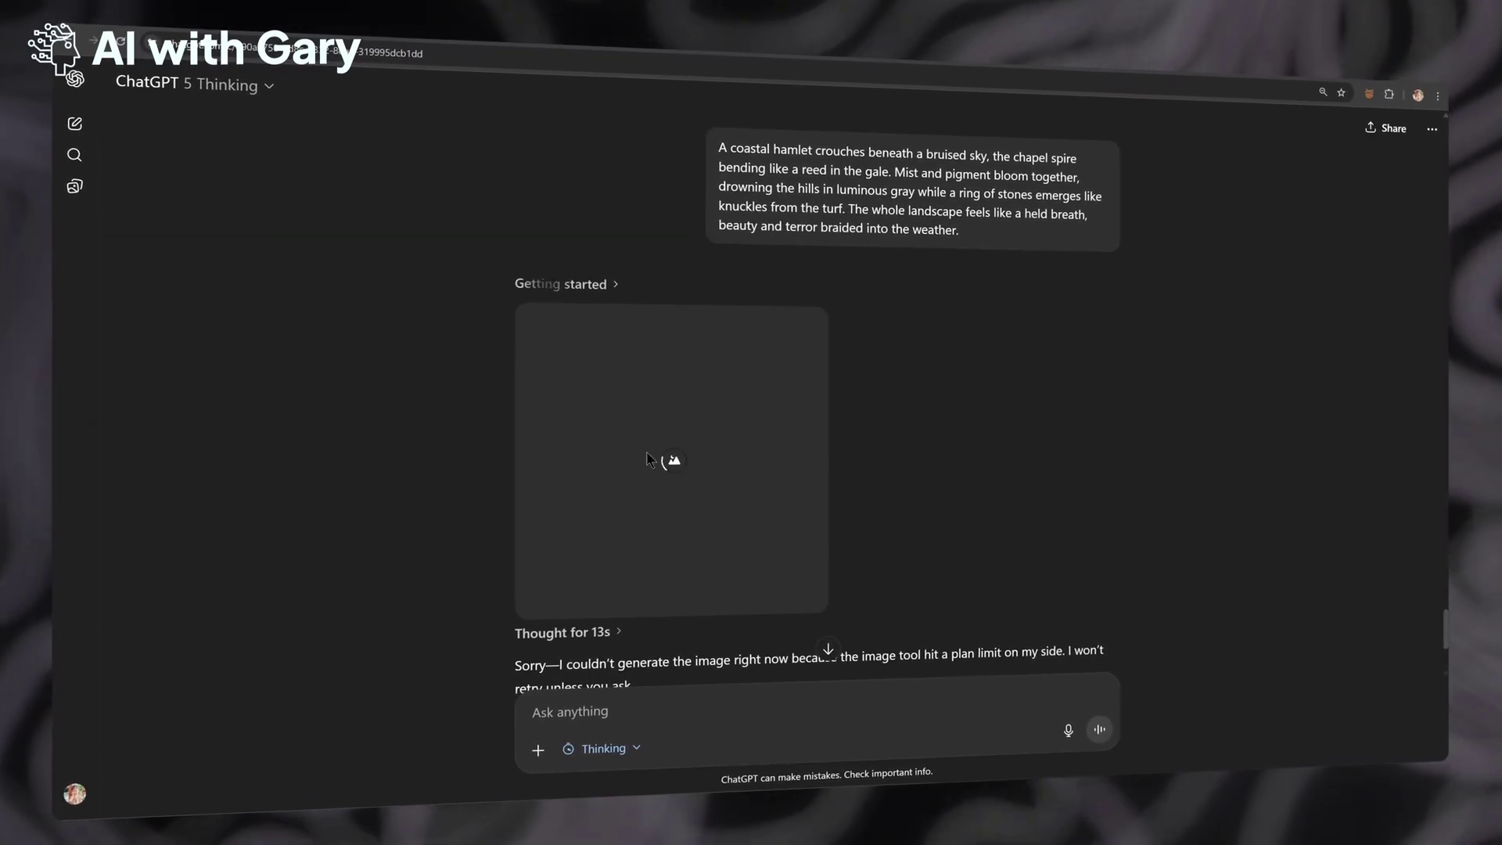
{"action": "scroll", "coordinate": [888, 481], "scroll_direction": "down", "scroll_amount": 3}
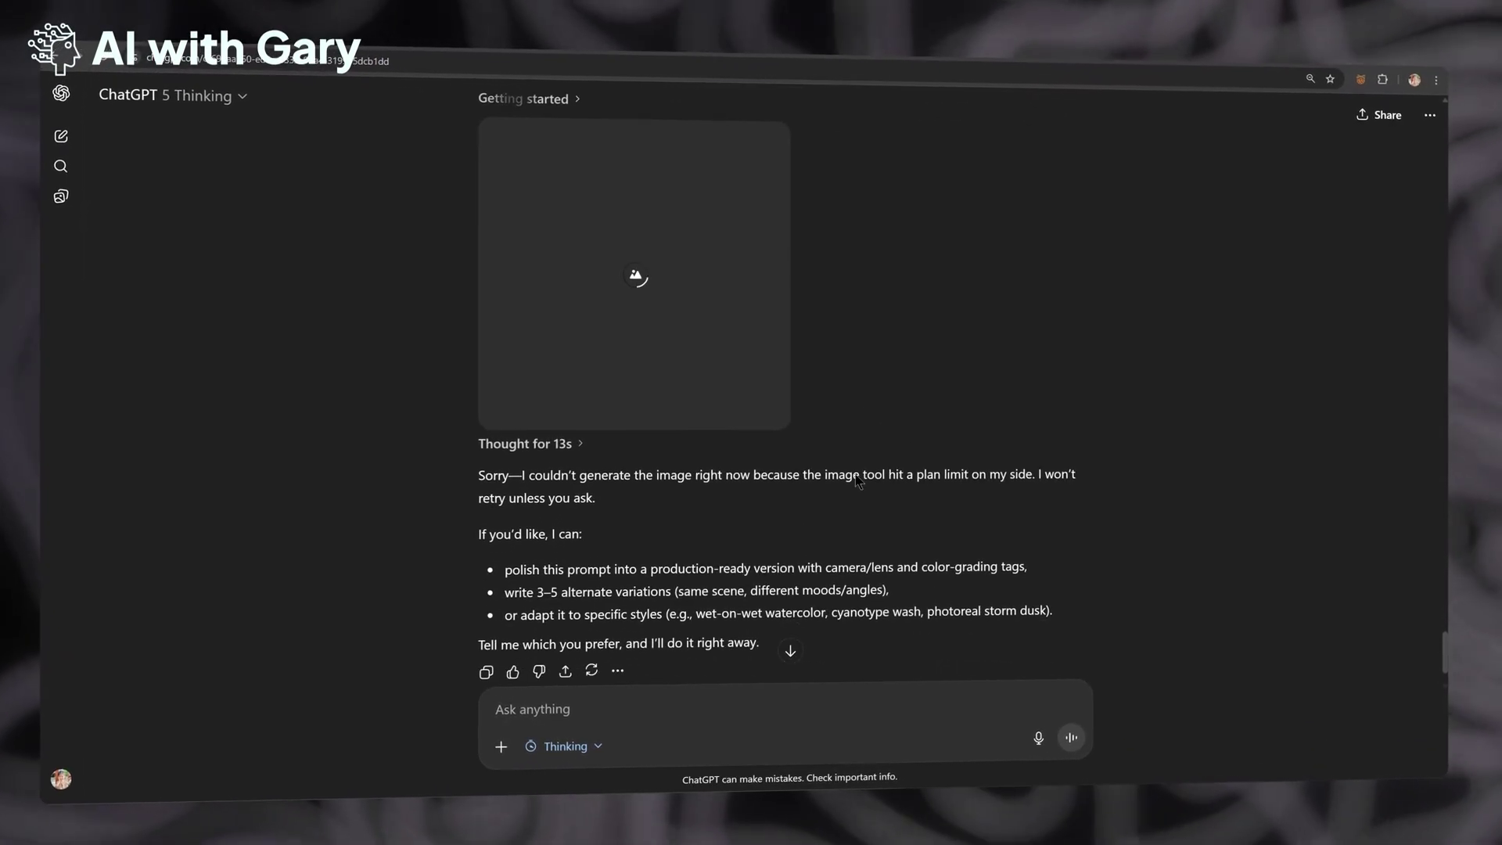
{"action": "left_click_drag", "start_coordinate": [467, 415], "coordinate": [877, 594]}
Step: Log in to Gary Studio with the account email and order ID
{"action": "left_click", "coordinate": [678, 424]}
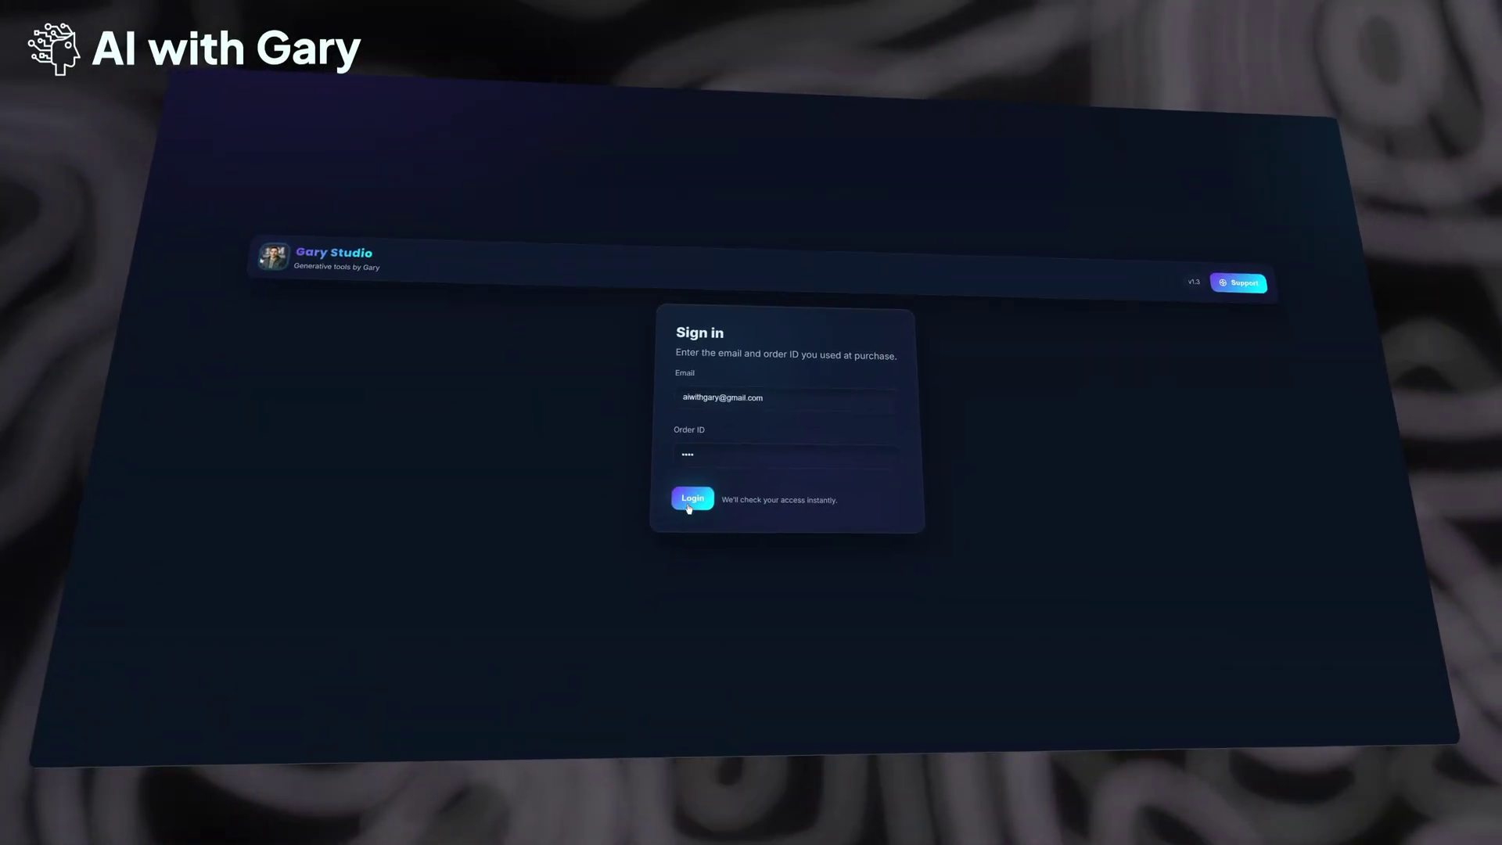
{"action": "left_click", "coordinate": [689, 505]}
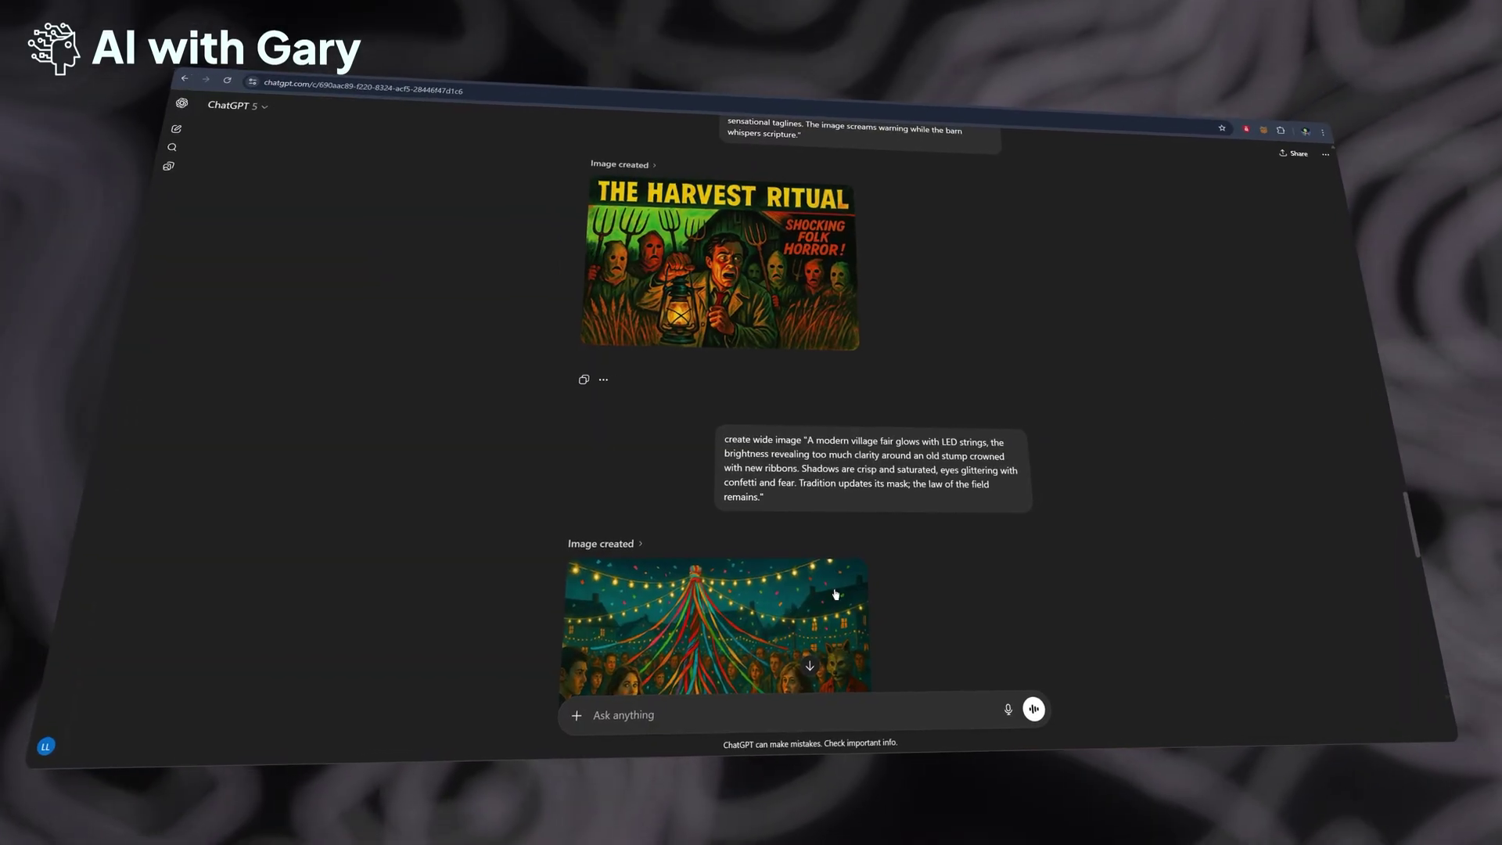
Step: View the hayrick, cracked mask and village-fair maypole images full size
{"action": "scroll", "coordinate": [938, 487], "scroll_direction": "down", "scroll_amount": 3}
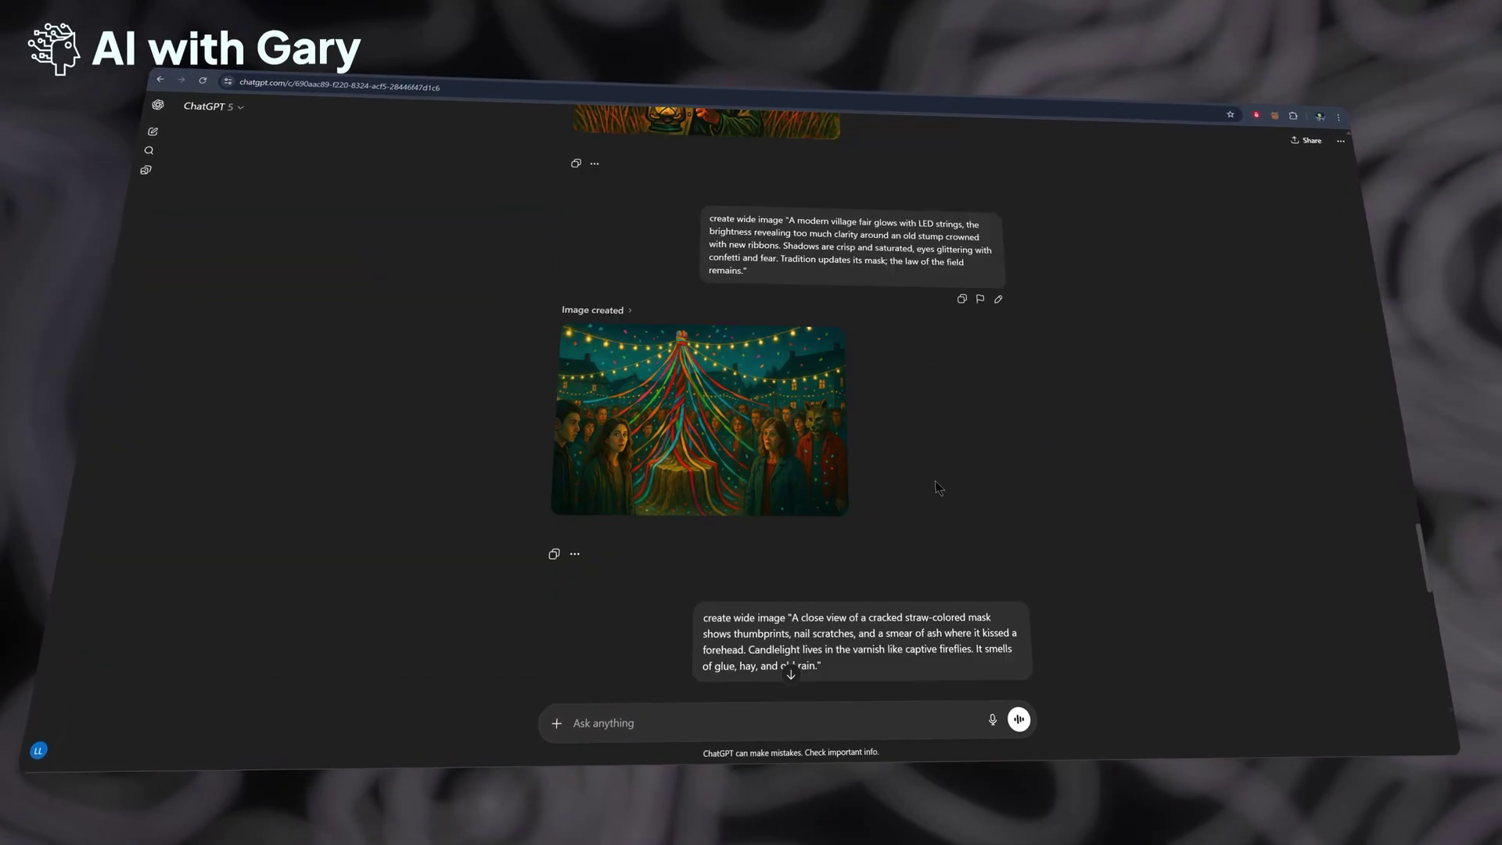
{"action": "scroll", "coordinate": [939, 486], "scroll_direction": "down", "scroll_amount": 10}
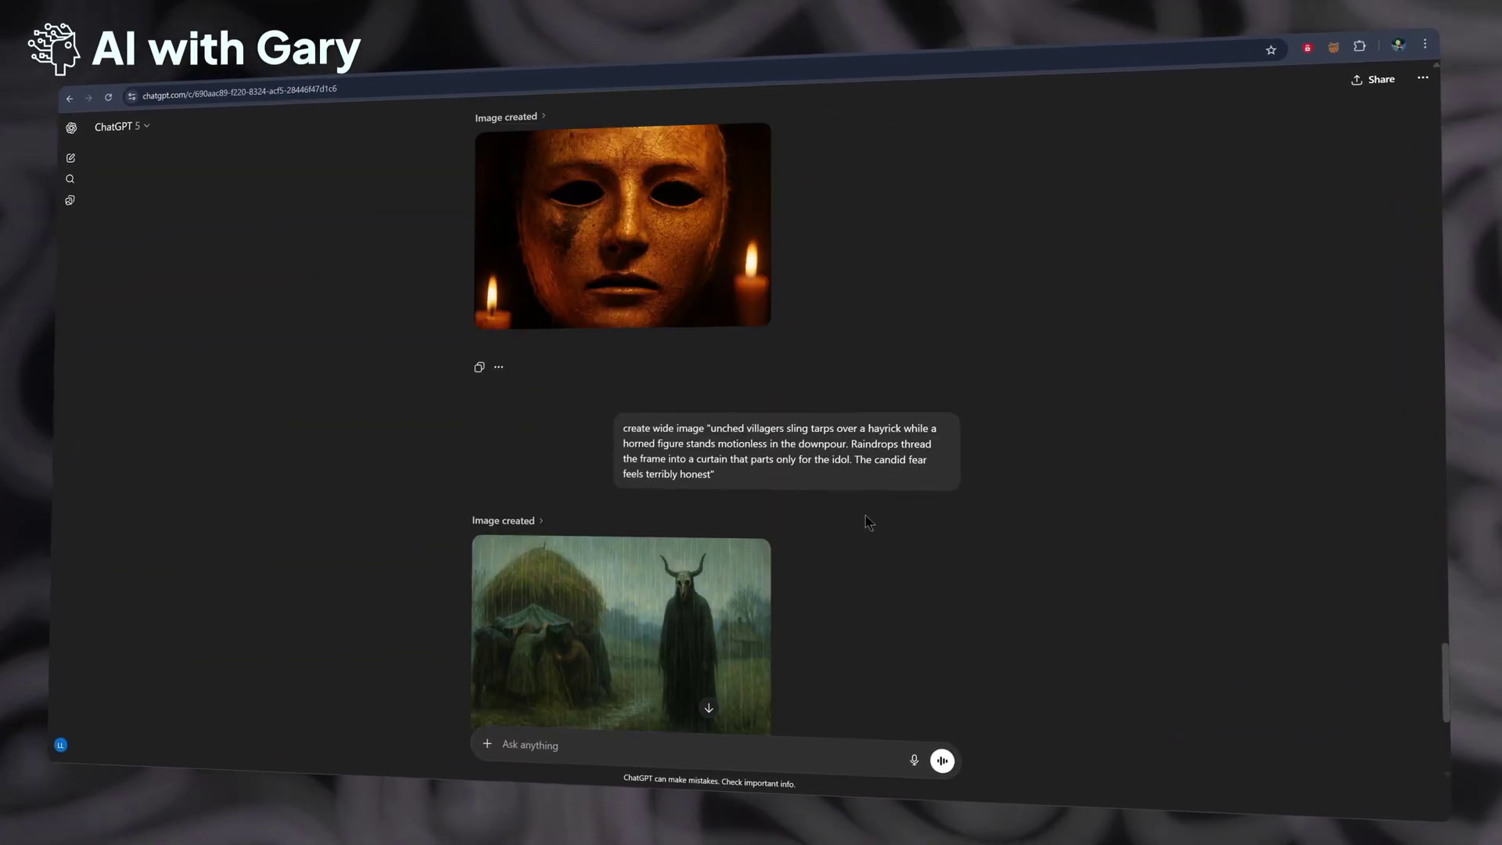
{"action": "scroll", "coordinate": [869, 523], "scroll_direction": "down", "scroll_amount": 1}
{"action": "left_click", "coordinate": [671, 594]}
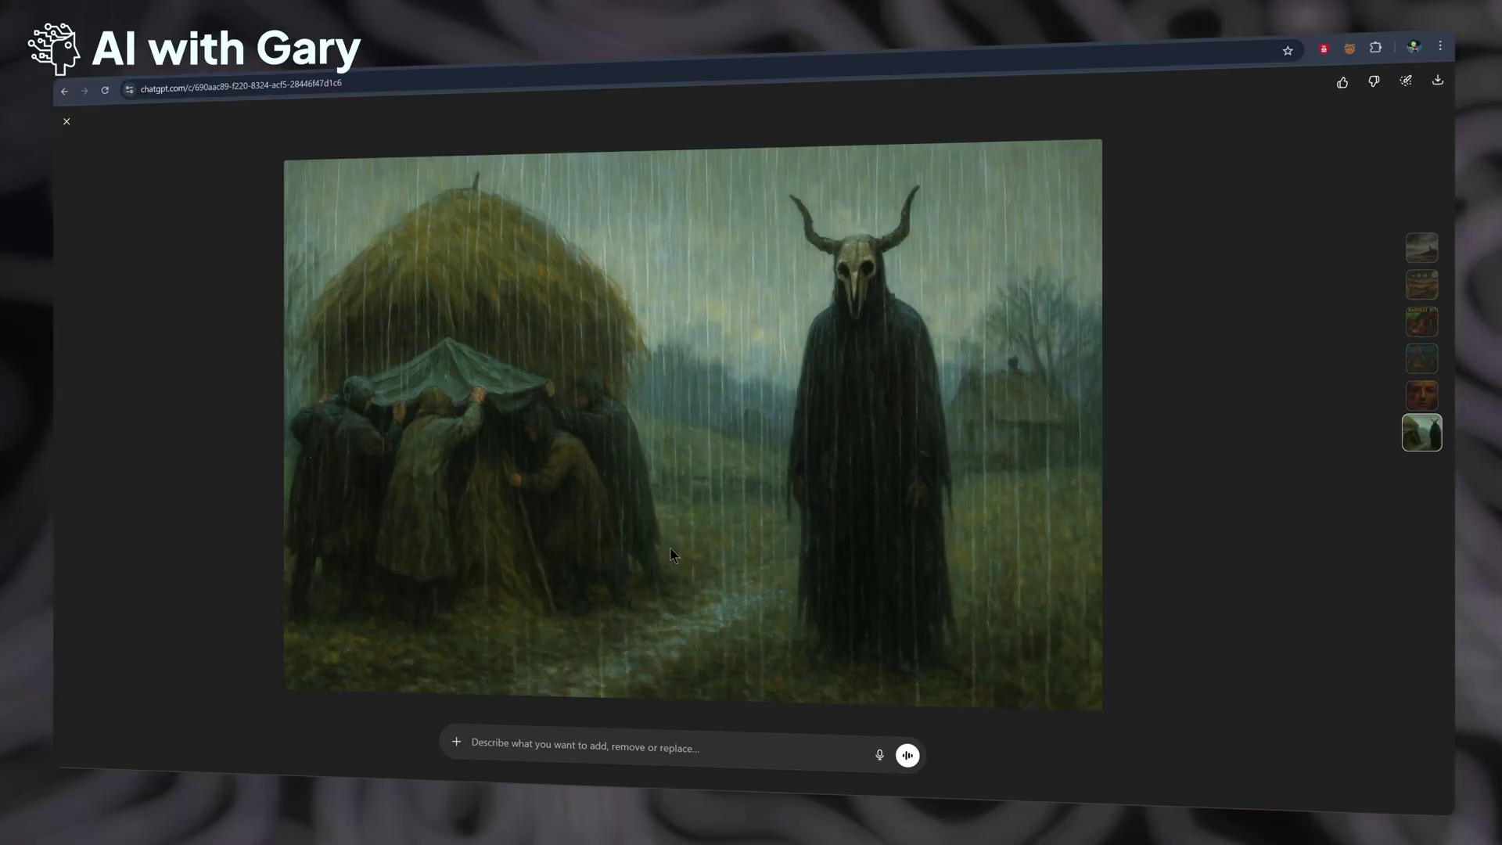
{"action": "key", "text": "Escape"}
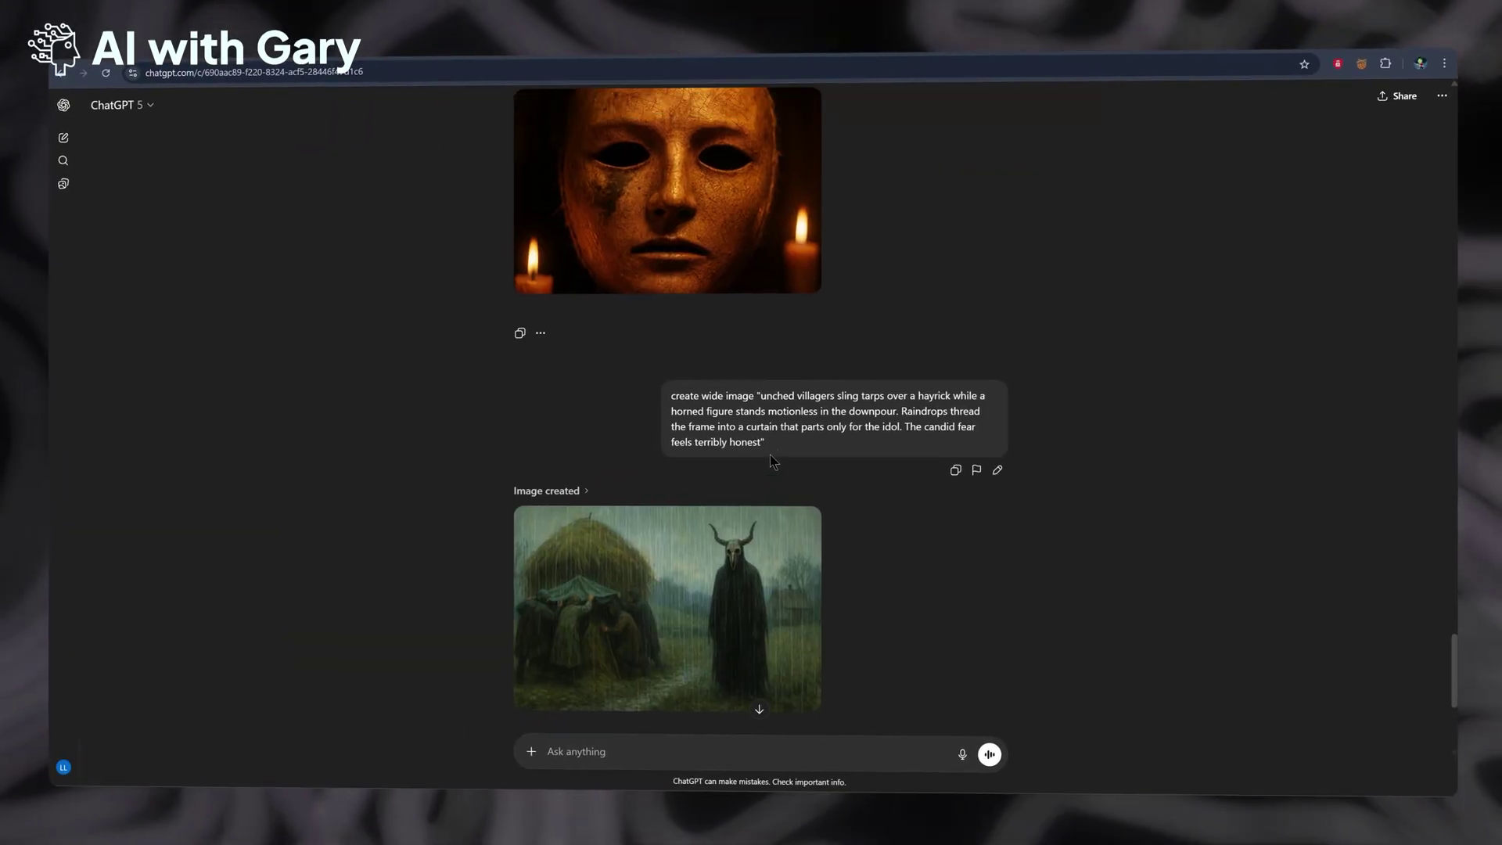
{"action": "scroll", "coordinate": [772, 461], "scroll_direction": "up", "scroll_amount": 3}
{"action": "left_click", "coordinate": [716, 389]}
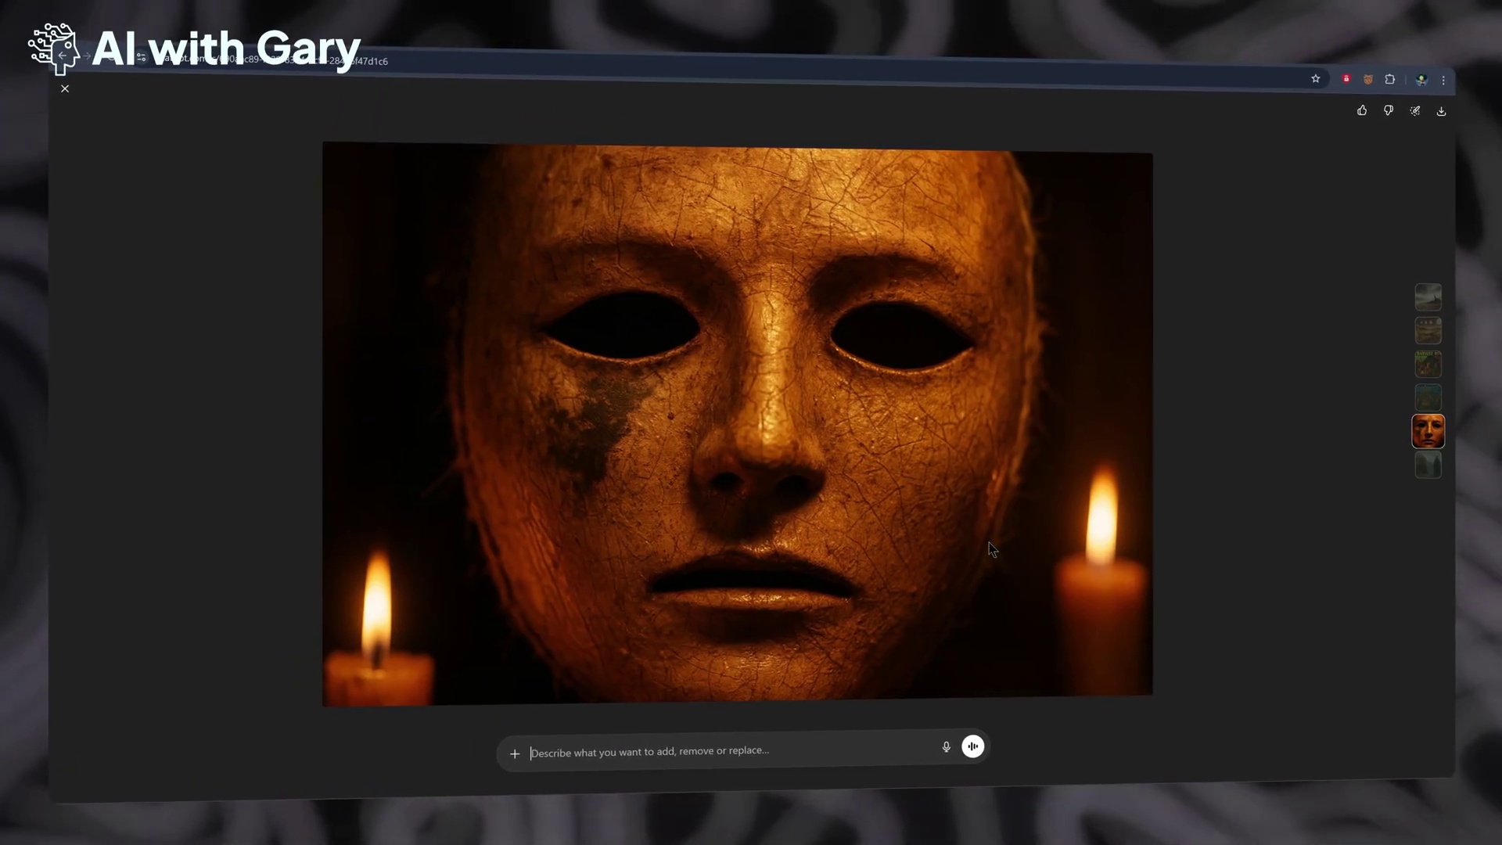
{"action": "key", "text": "Escape"}
{"action": "scroll", "coordinate": [1000, 519], "scroll_direction": "up", "scroll_amount": 4}
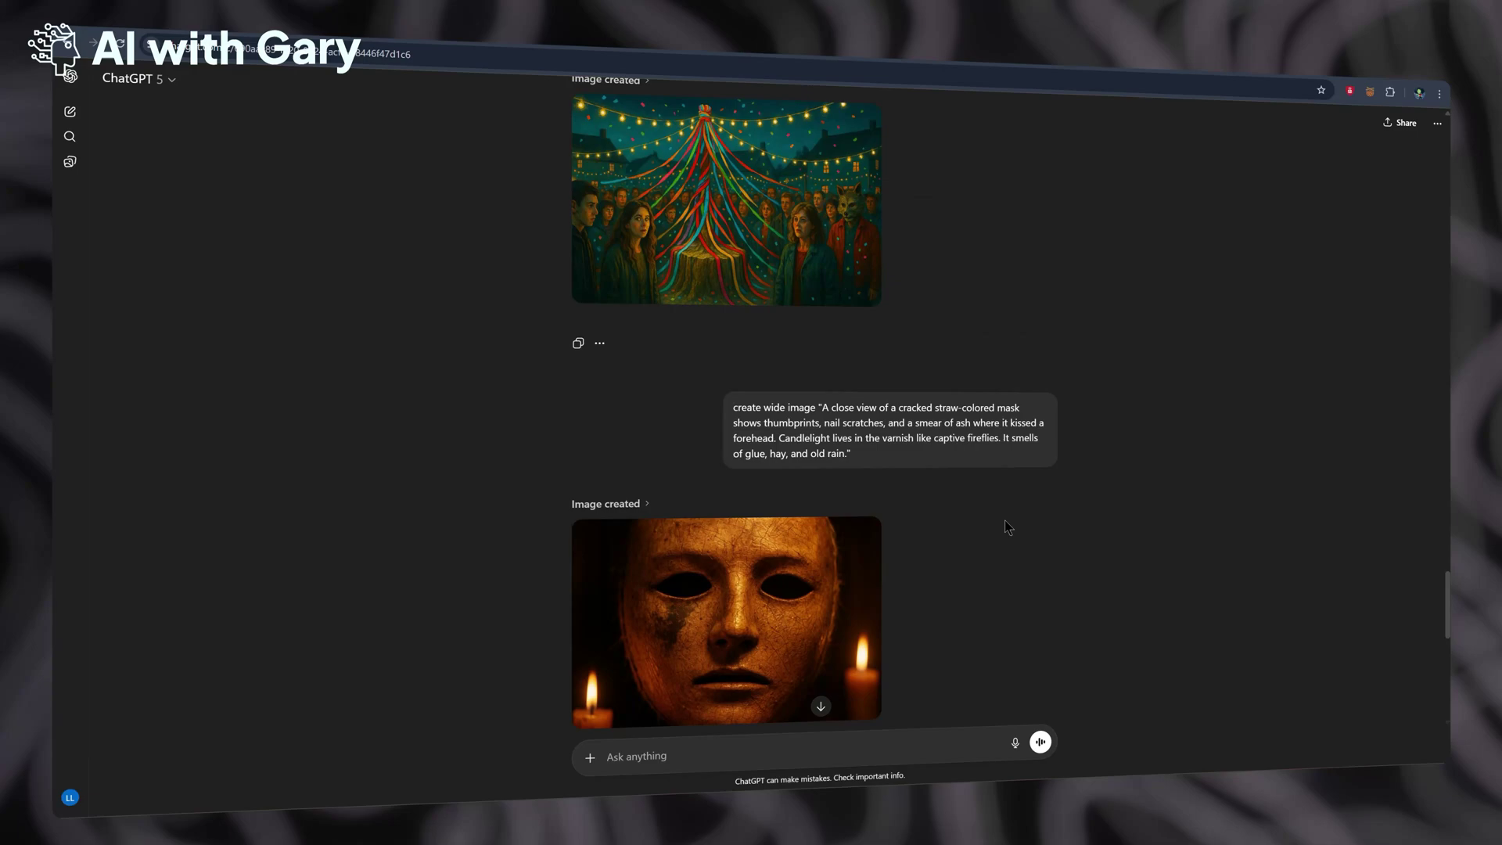
{"action": "scroll", "coordinate": [1005, 519], "scroll_direction": "up", "scroll_amount": 1}
{"action": "left_click", "coordinate": [806, 297]}
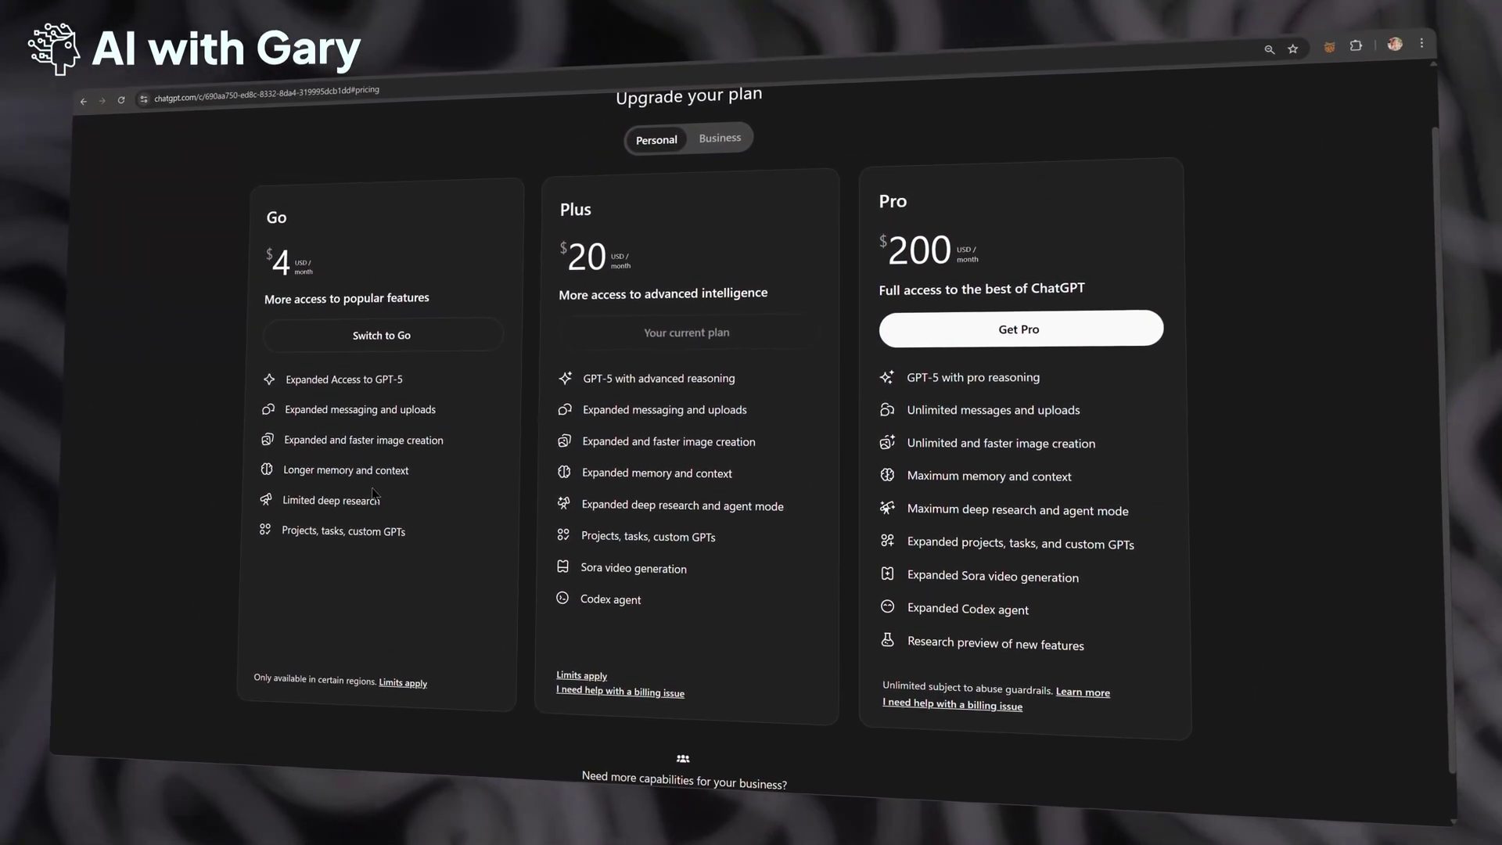
Step: Highlight the 'Limited deep research' line on the plan comparison page
{"action": "triple_click", "coordinate": [362, 507]}
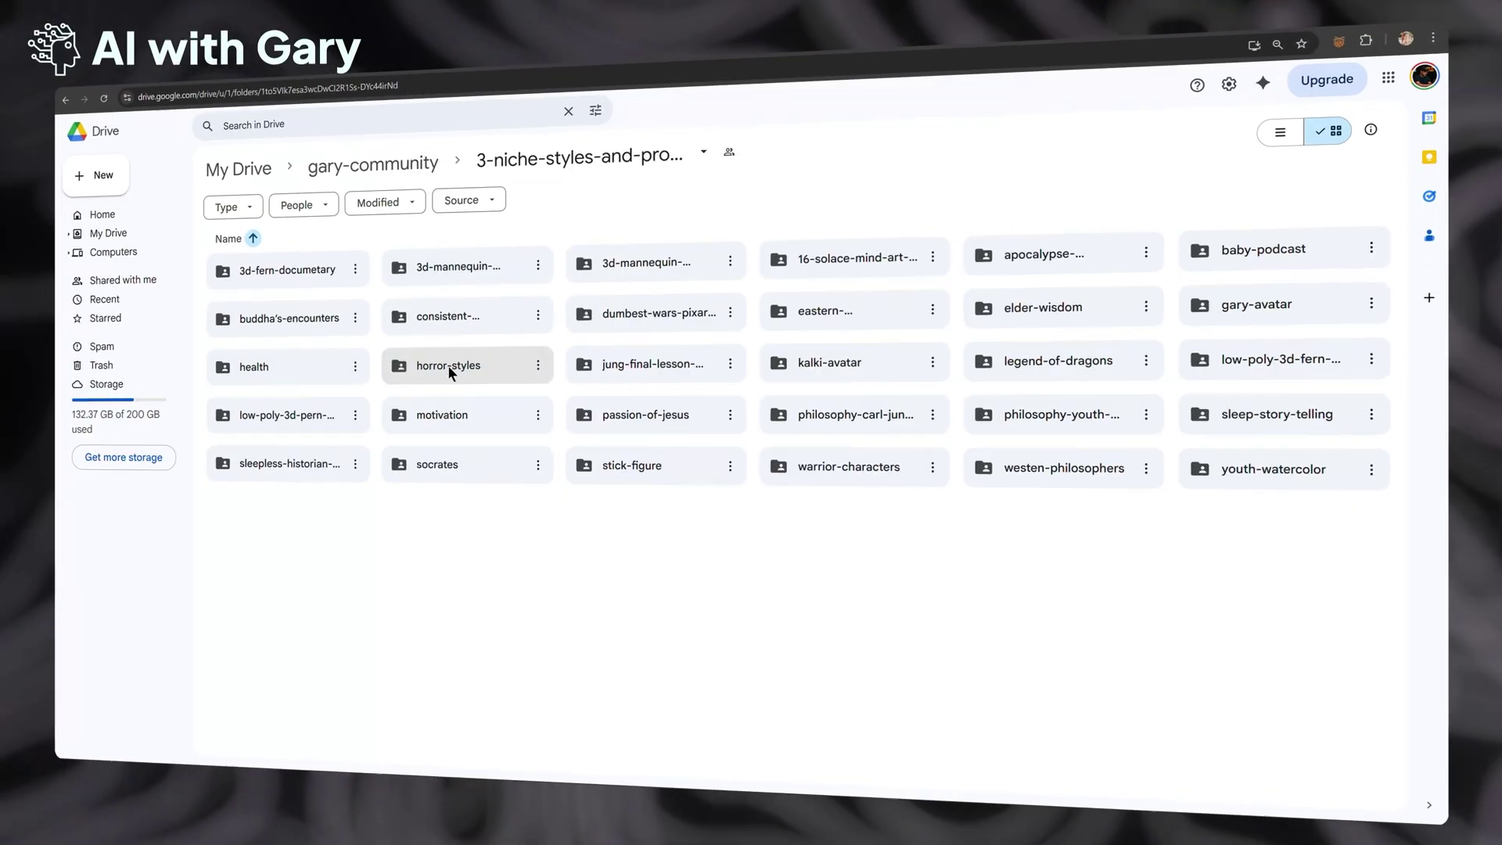
Step: Copy the master prompt from cell B1 of the horror-styles/folk-horror master-image sheet
{"action": "double_click", "coordinate": [449, 368]}
{"action": "double_click", "coordinate": [318, 275]}
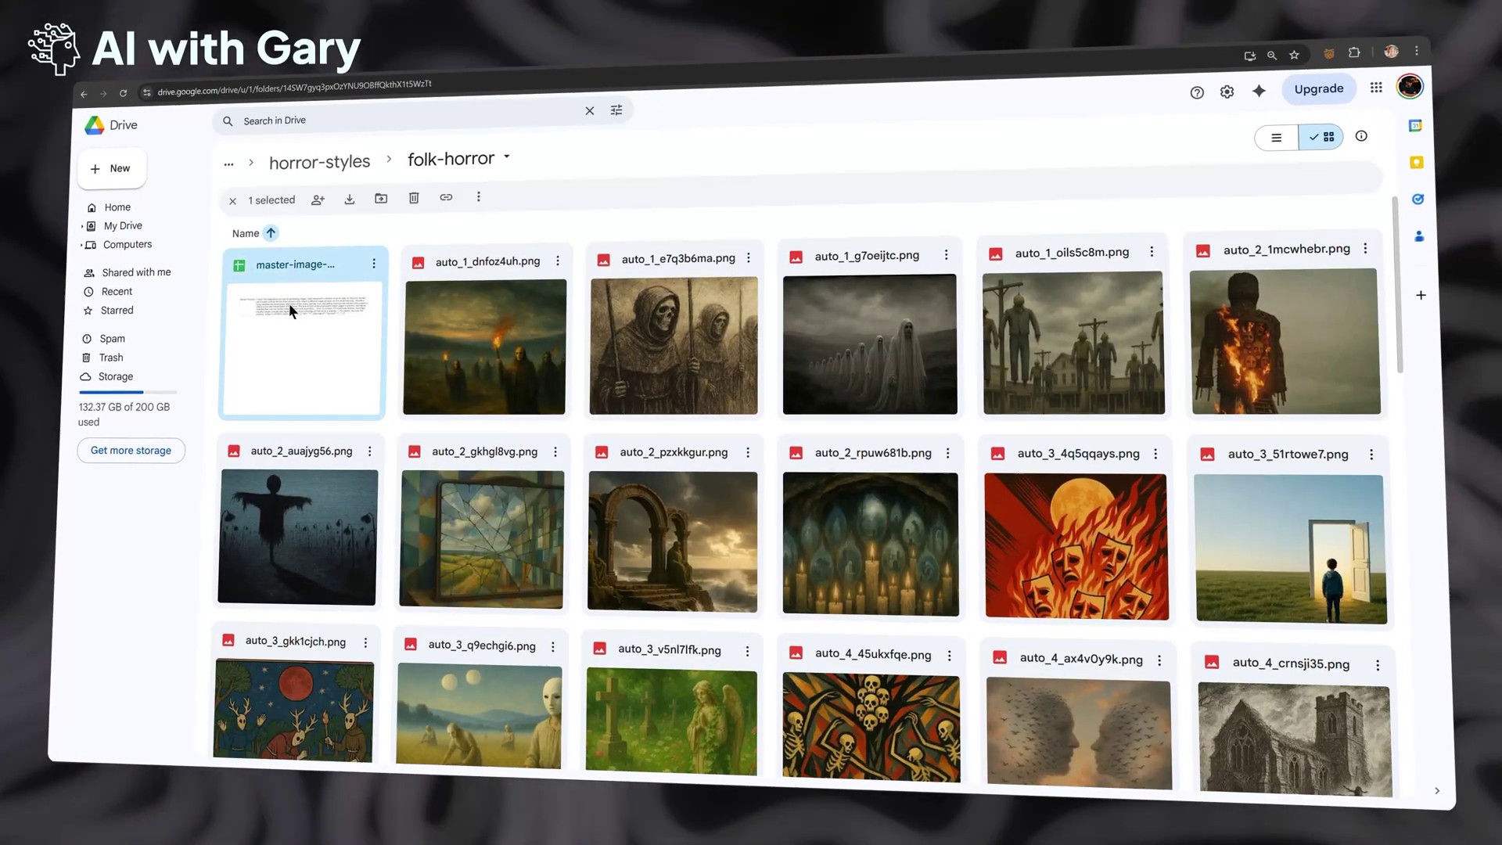
{"action": "double_click", "coordinate": [291, 311]}
{"action": "left_click", "coordinate": [395, 317]}
{"action": "key", "text": "ctrl+c"}
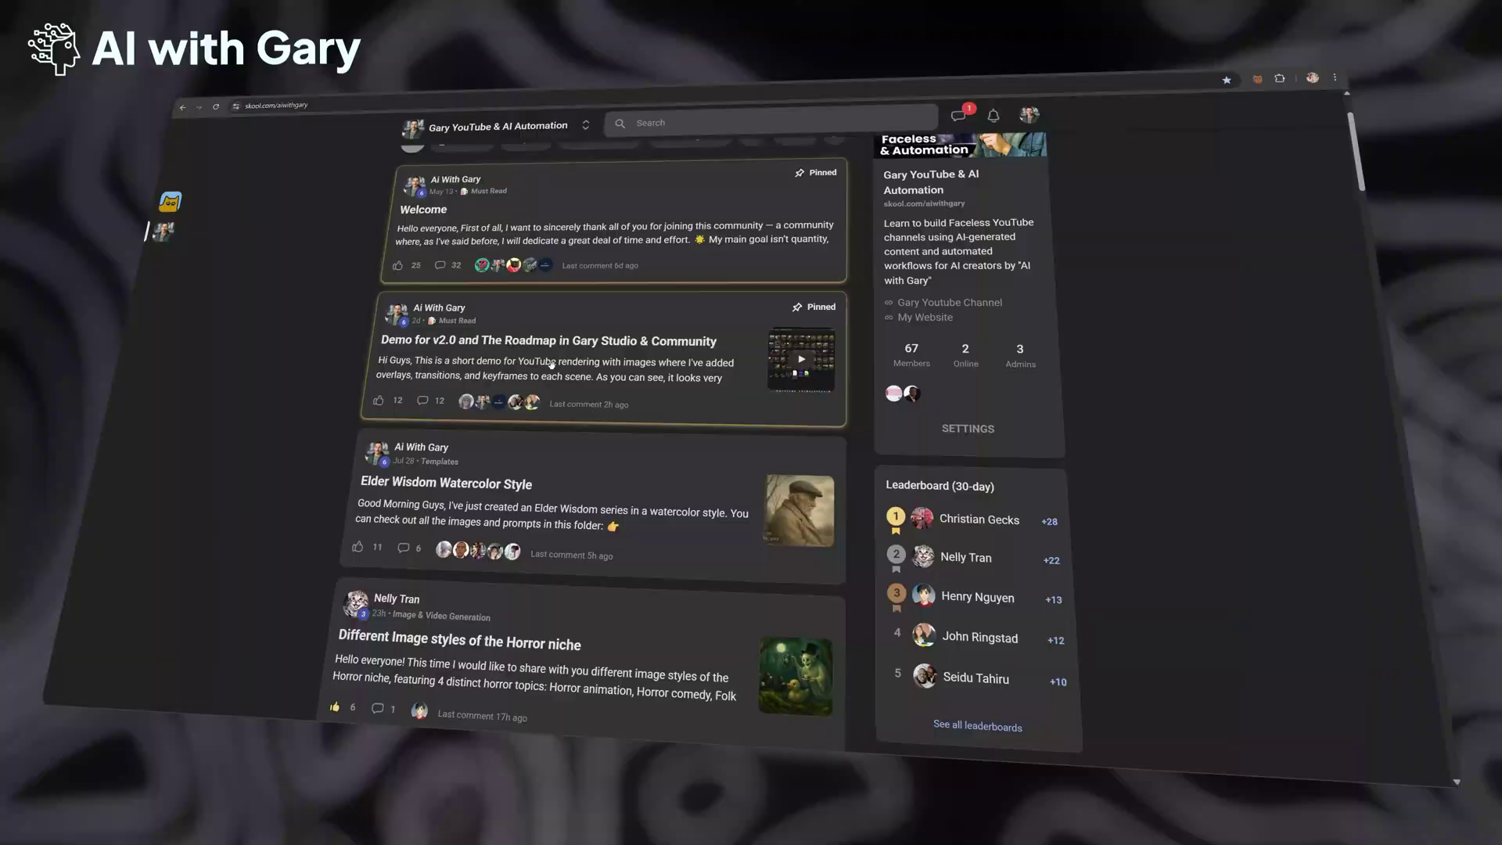
Step: Expand the Demo for v2.0 post and highlight its '- YouTube Rendering Tab' roadmap line
{"action": "left_click", "coordinate": [564, 376]}
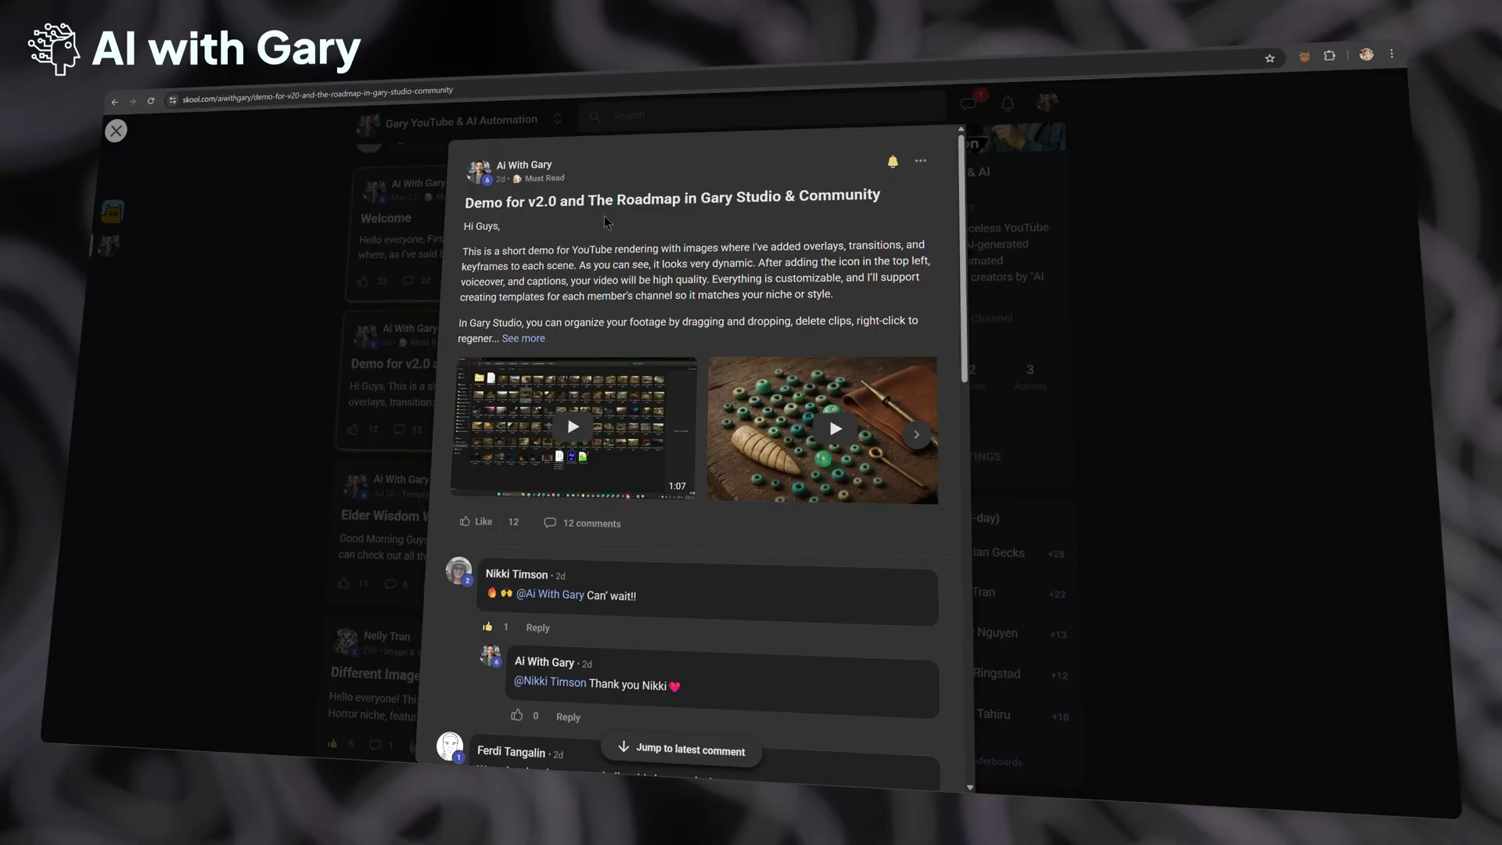
{"action": "triple_click", "coordinate": [604, 205]}
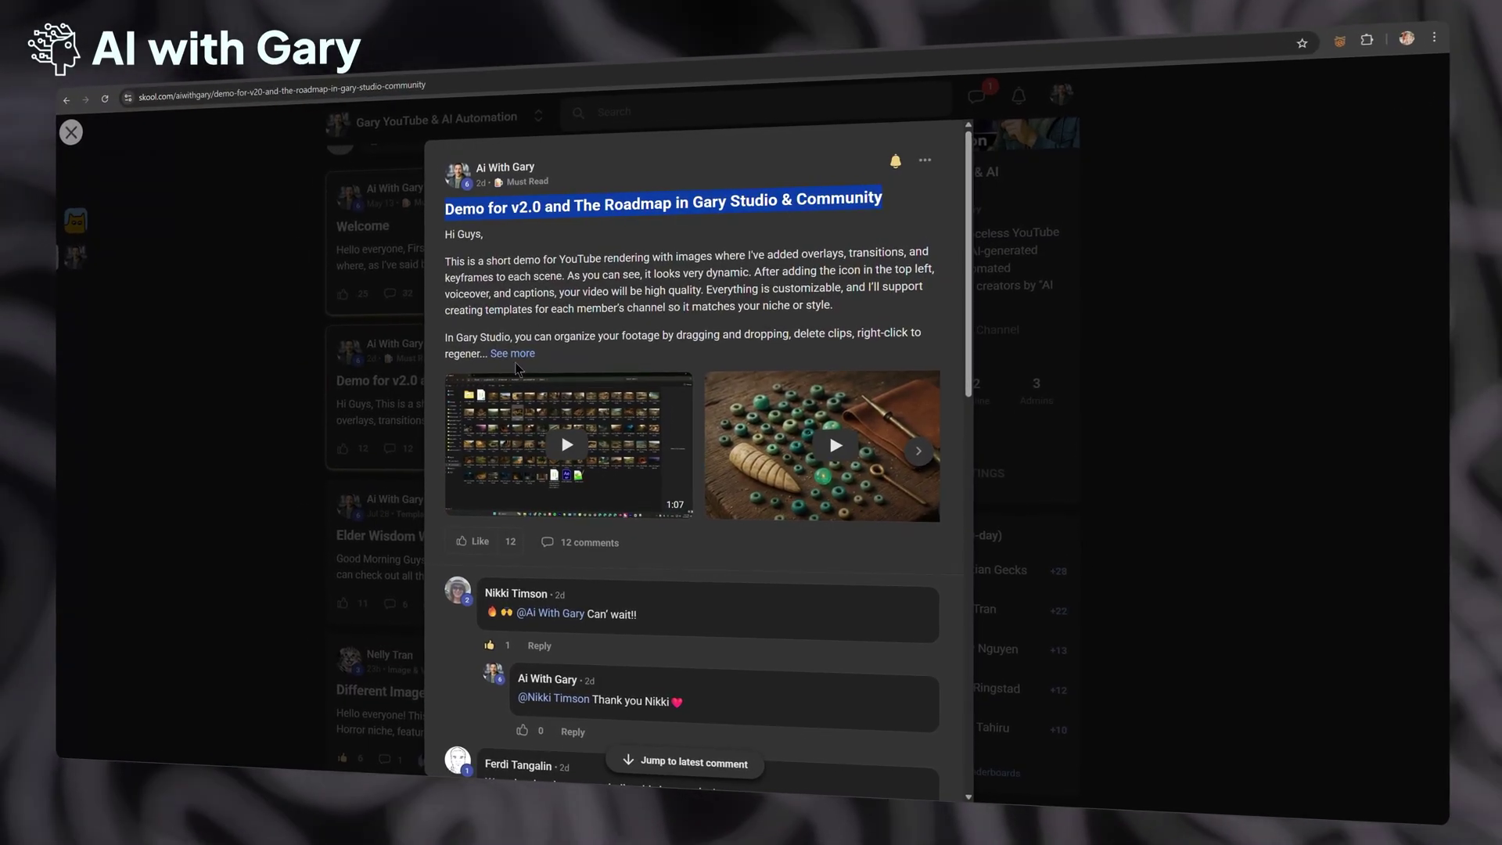
{"action": "left_click", "coordinate": [513, 355]}
{"action": "scroll", "coordinate": [548, 376], "scroll_direction": "down", "scroll_amount": 5}
{"action": "triple_click", "coordinate": [521, 381]}
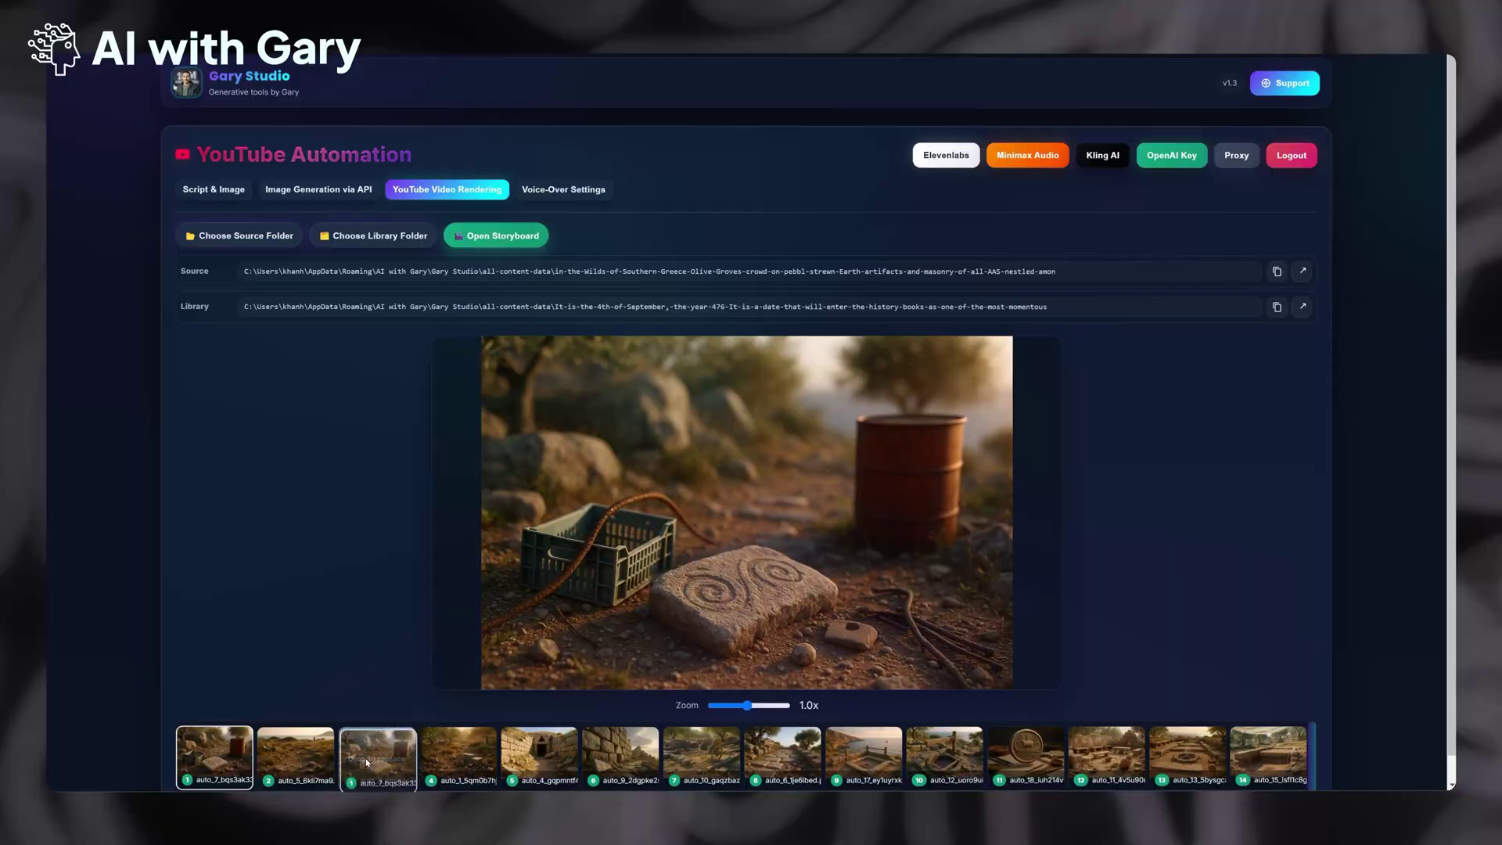
Step: Move the stone-ruins image to second in the storyboard, then preview the tomb and chariot images
{"action": "left_click_drag", "start_coordinate": [367, 763], "coordinate": [532, 762]}
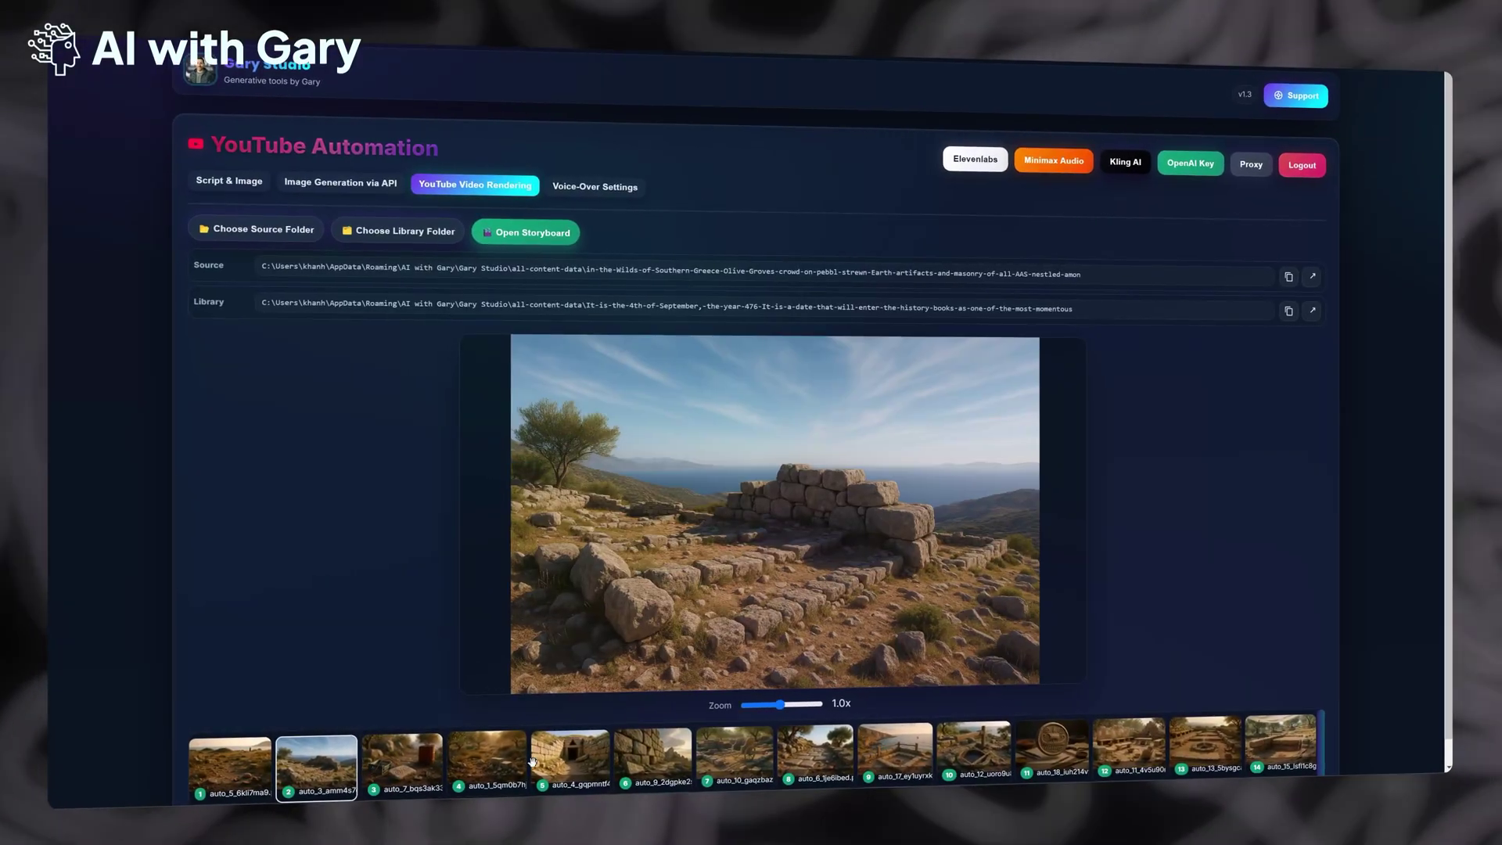
{"action": "left_click", "coordinate": [552, 755]}
{"action": "left_click", "coordinate": [752, 757]}
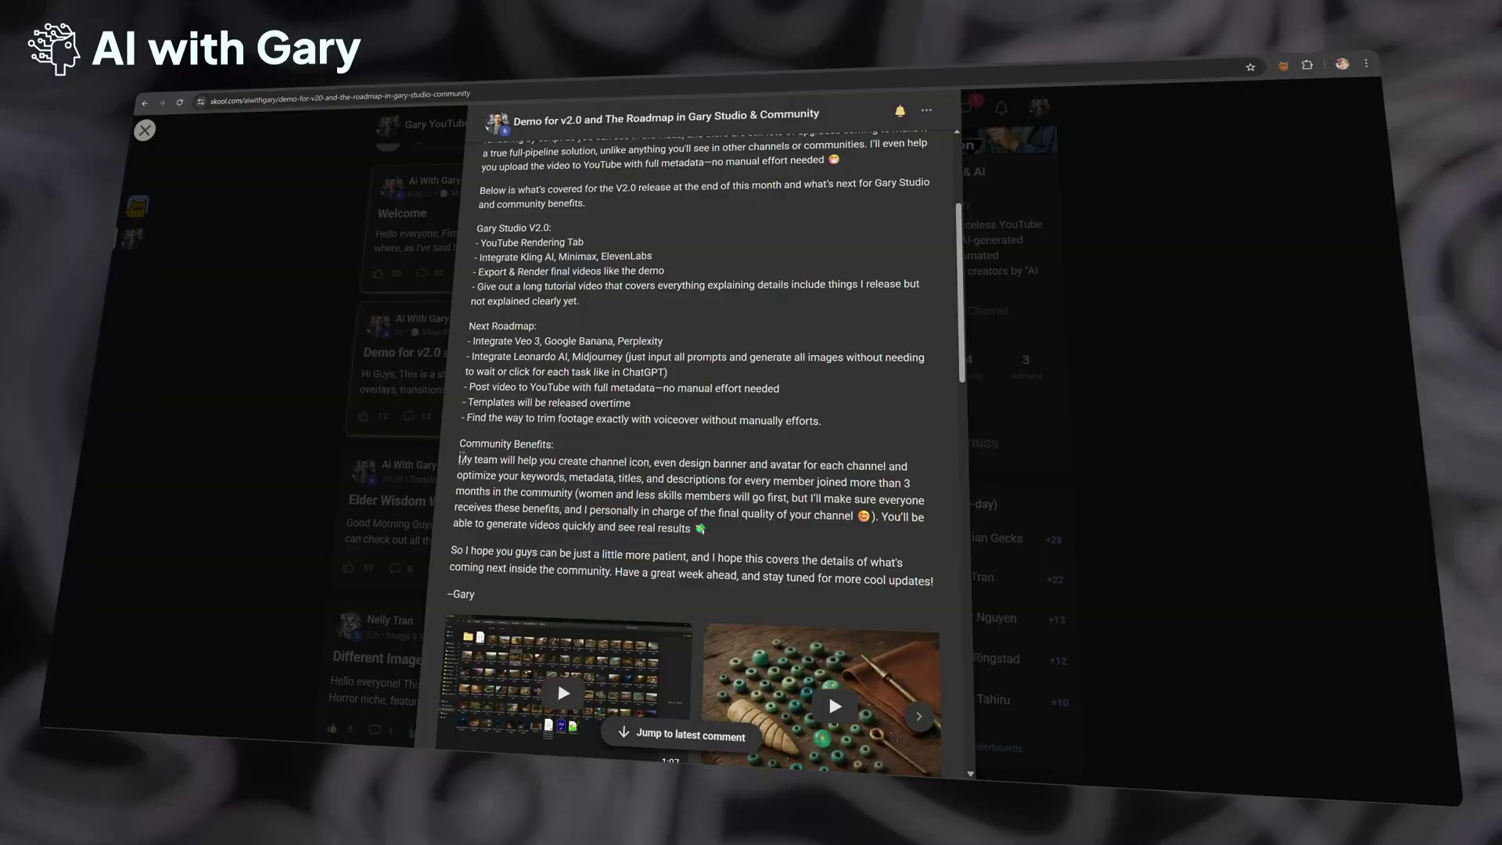
Step: Read through the Skool roadmap's community benefits, then open cell B1 to view the full prompt
{"action": "left_click_drag", "start_coordinate": [614, 472], "coordinate": [676, 471]}
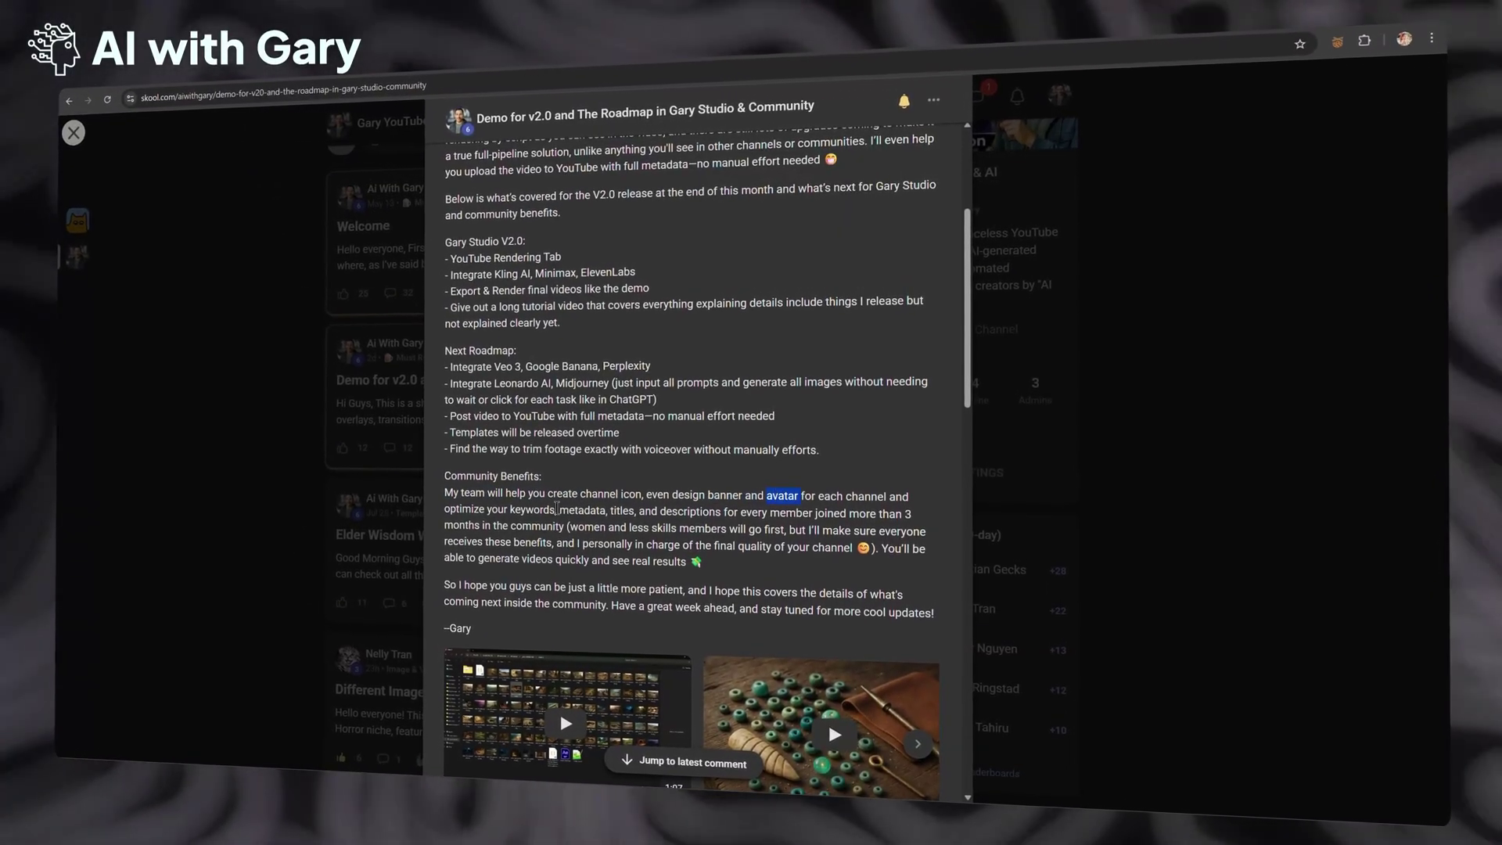
{"action": "left_click_drag", "start_coordinate": [510, 513], "coordinate": [637, 512]}
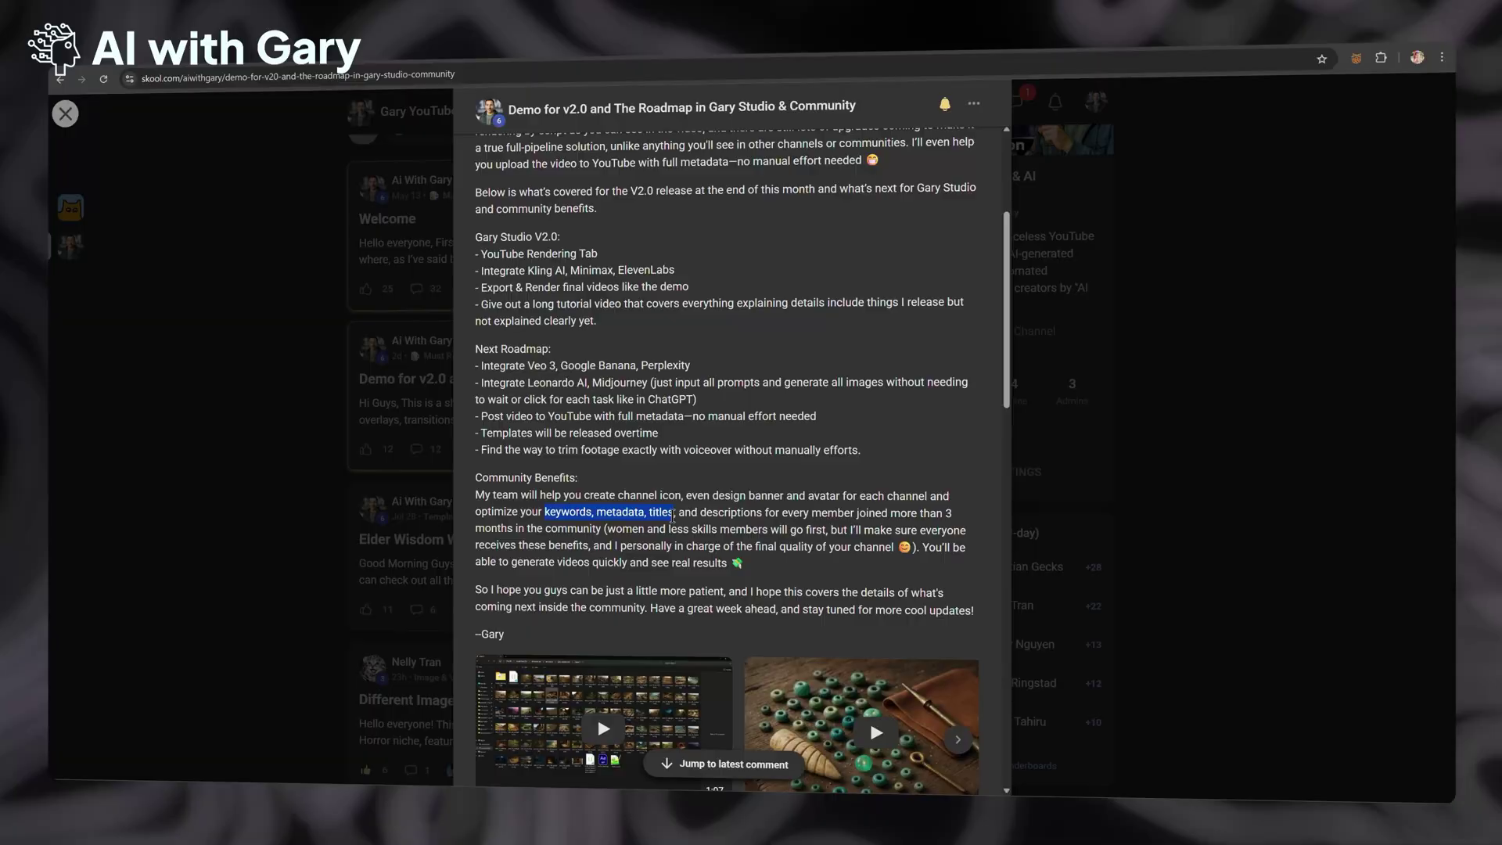
{"action": "double_click", "coordinate": [690, 512]}
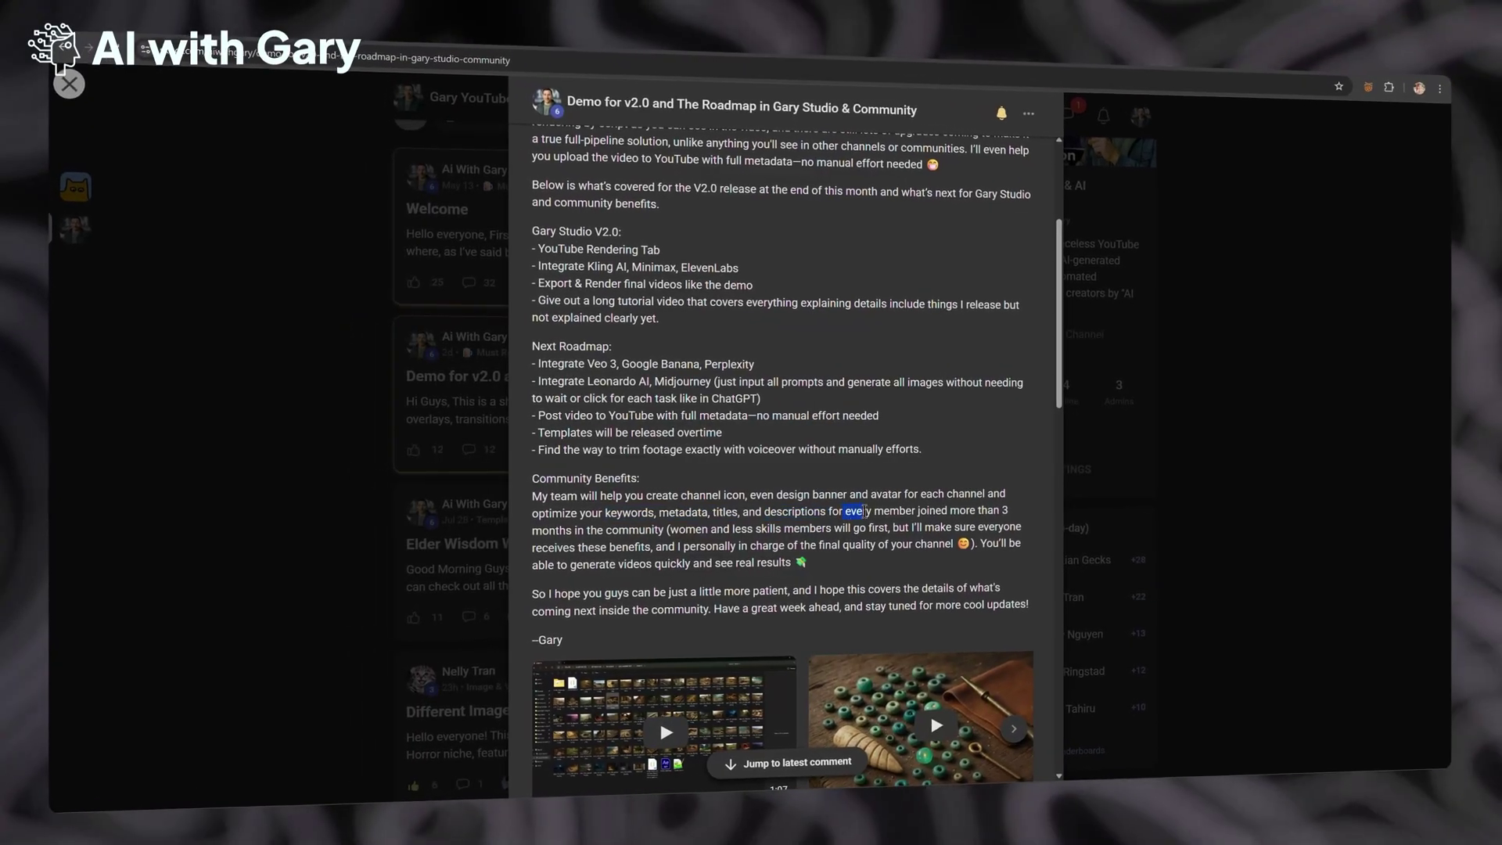
{"action": "left_click_drag", "start_coordinate": [799, 512], "coordinate": [675, 530]}
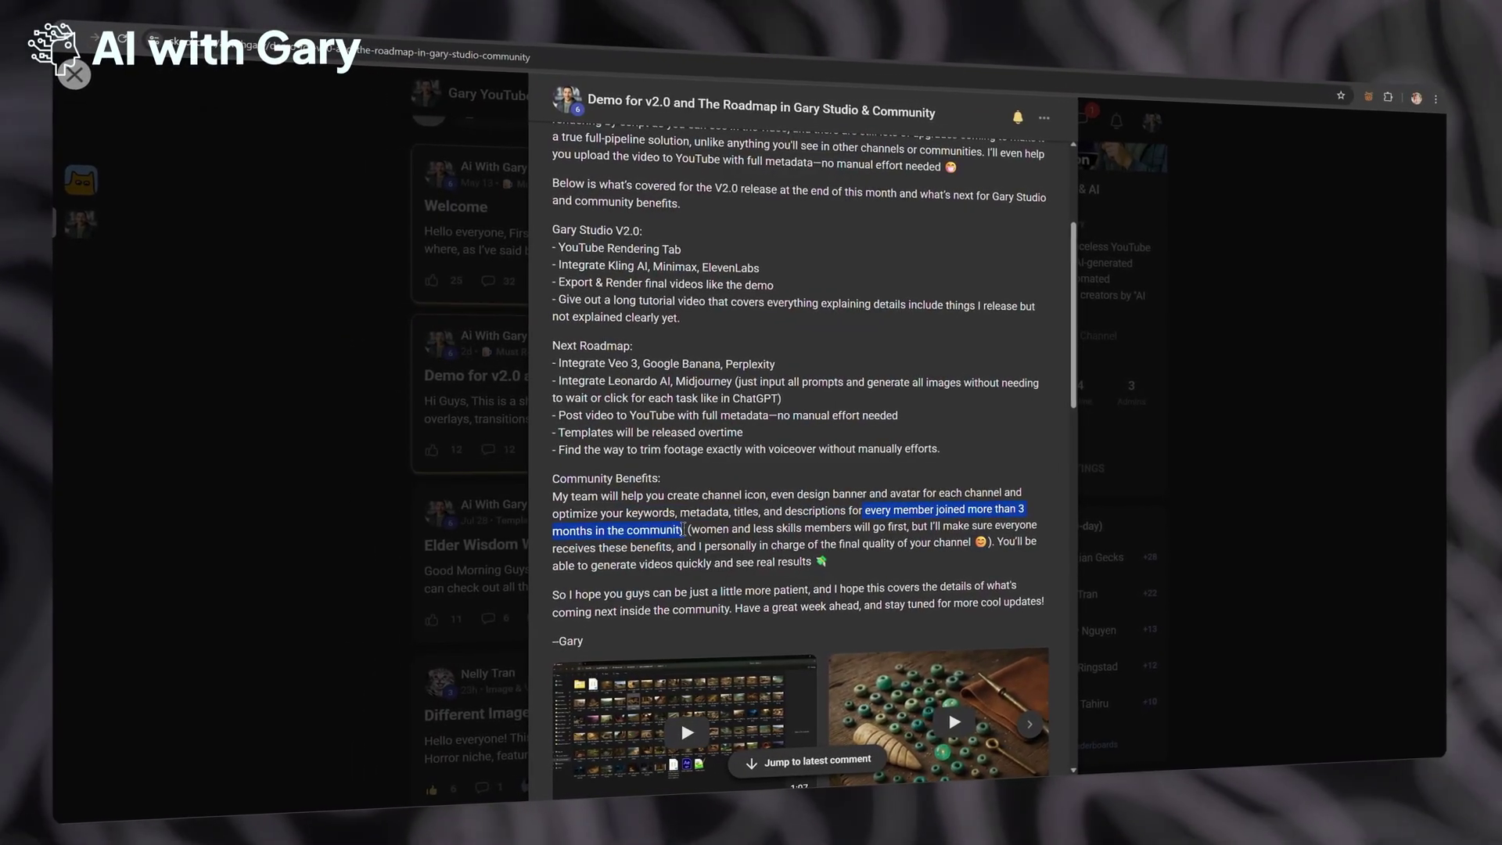
{"action": "left_click", "coordinate": [861, 546]}
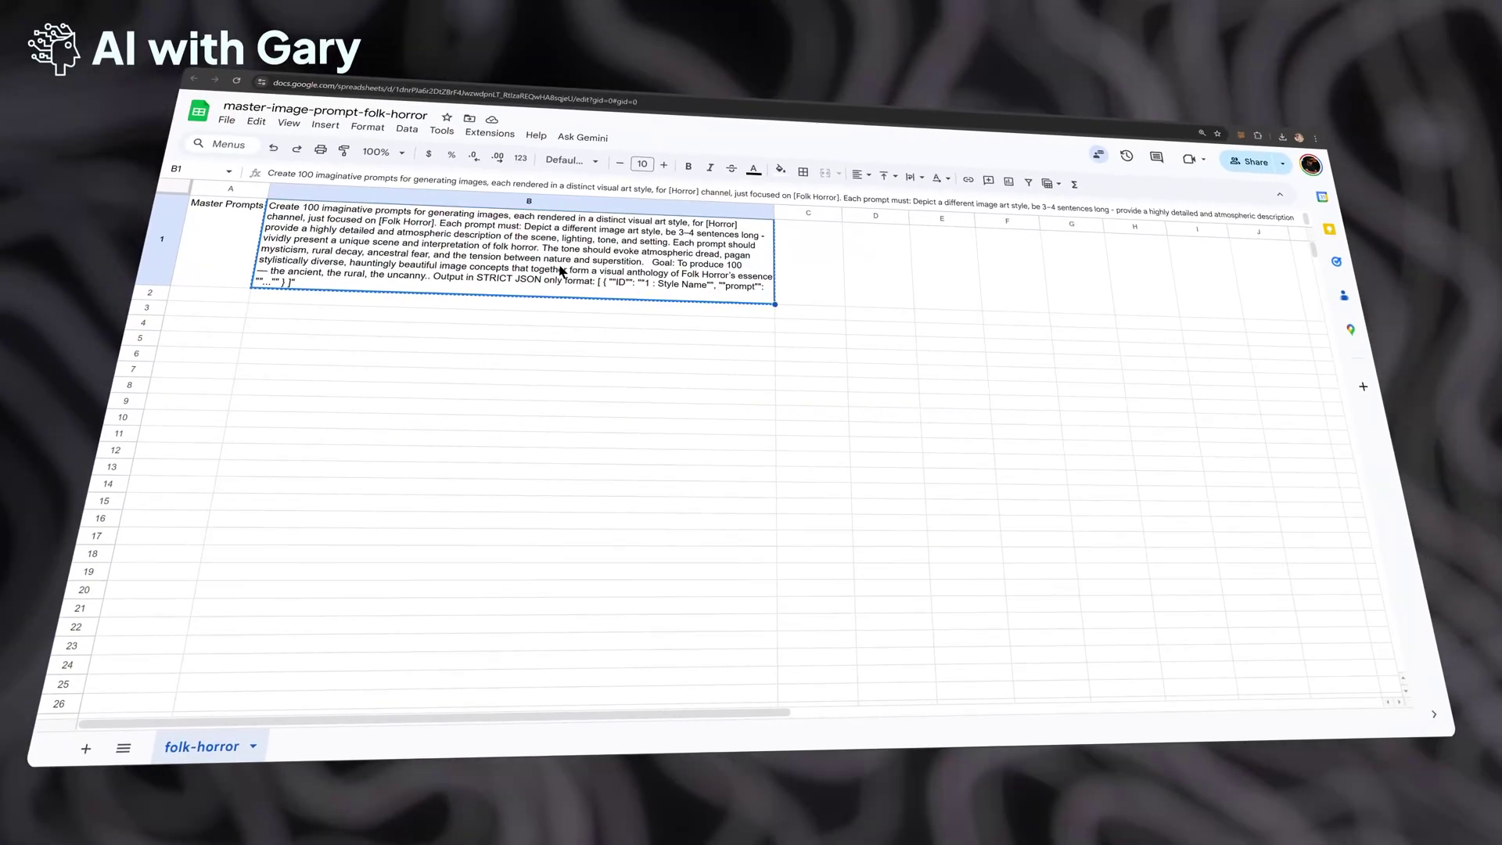
{"action": "double_click", "coordinate": [563, 270]}
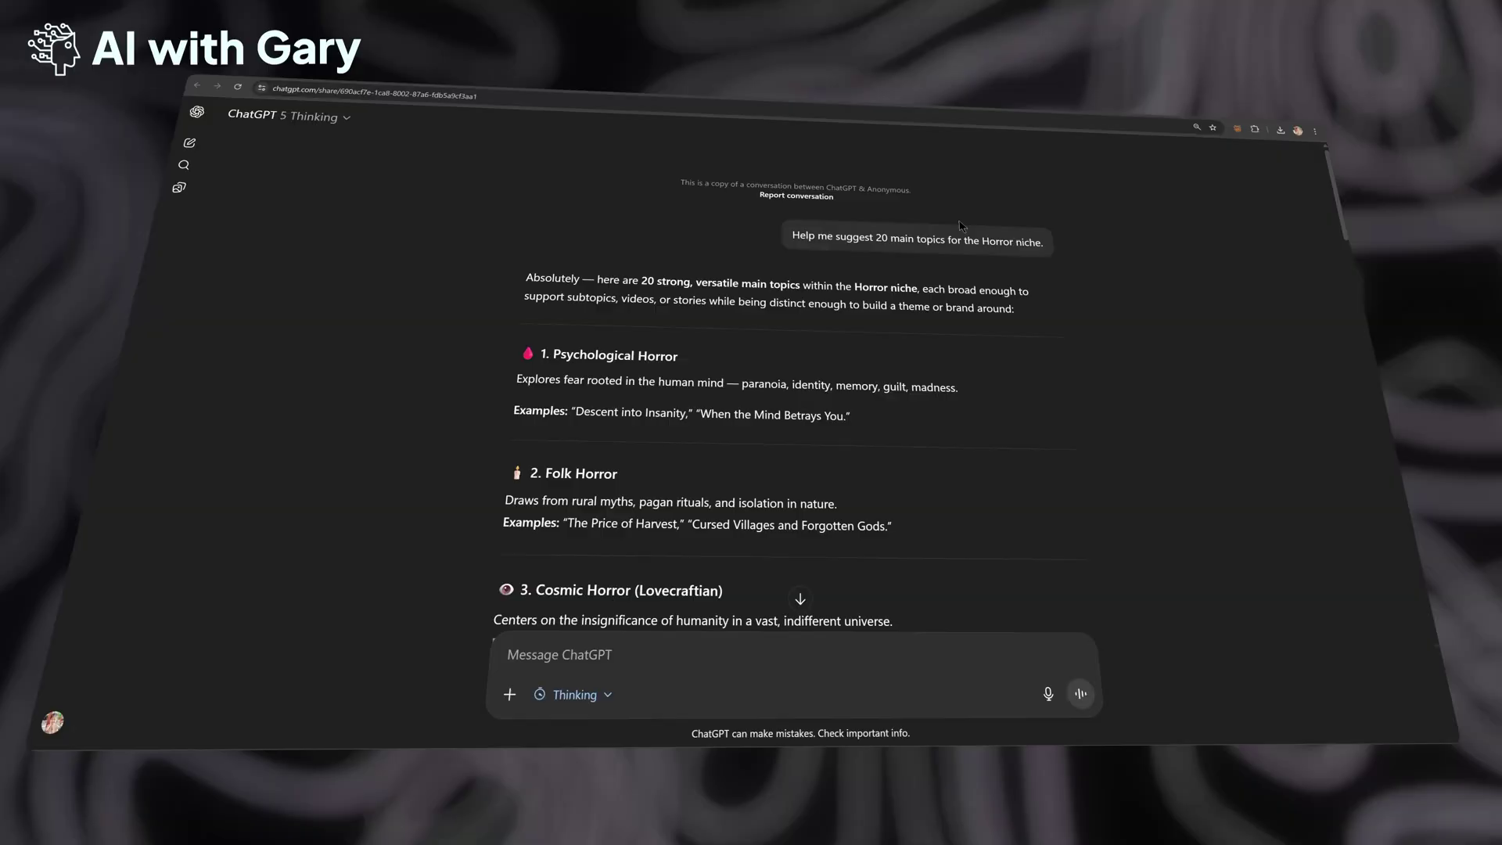
Step: Read the Horror niche topics request message in the shared ChatGPT chat
{"action": "triple_click", "coordinate": [970, 241]}
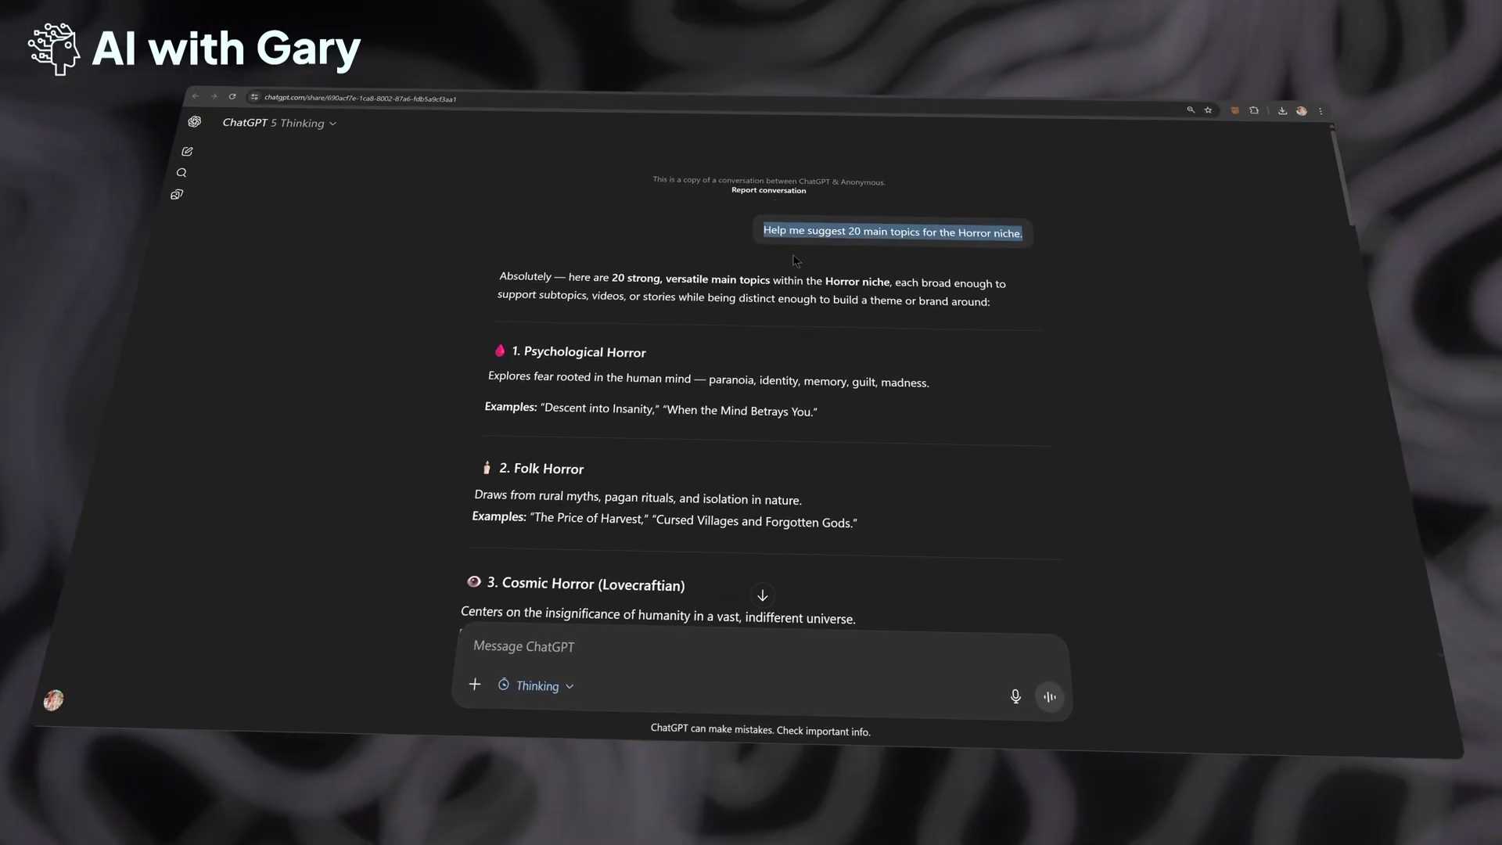
{"action": "double_click", "coordinate": [903, 233]}
{"action": "double_click", "coordinate": [956, 227]}
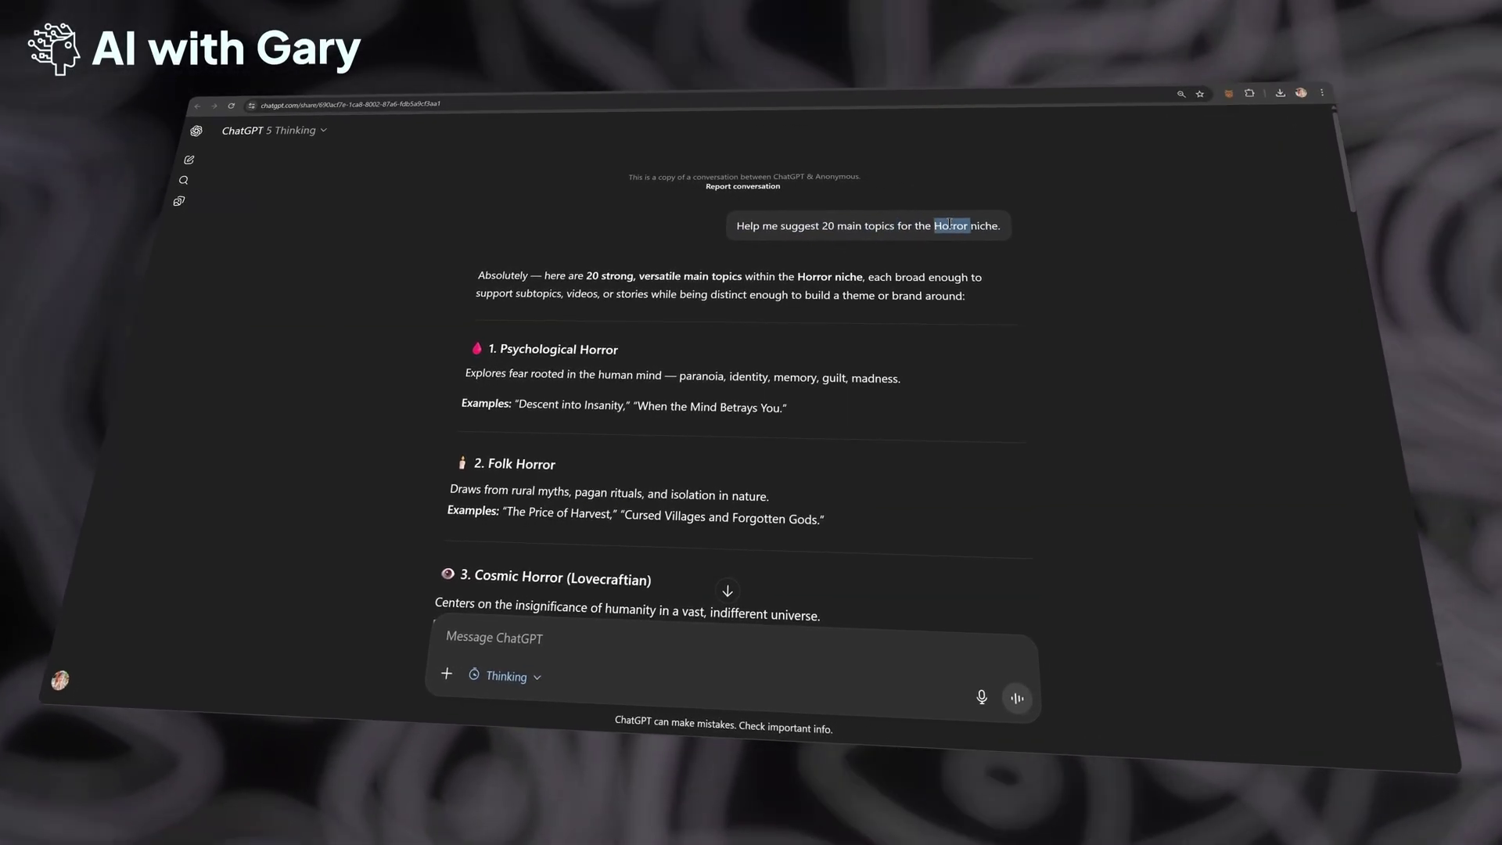
{"action": "left_click", "coordinate": [532, 276]}
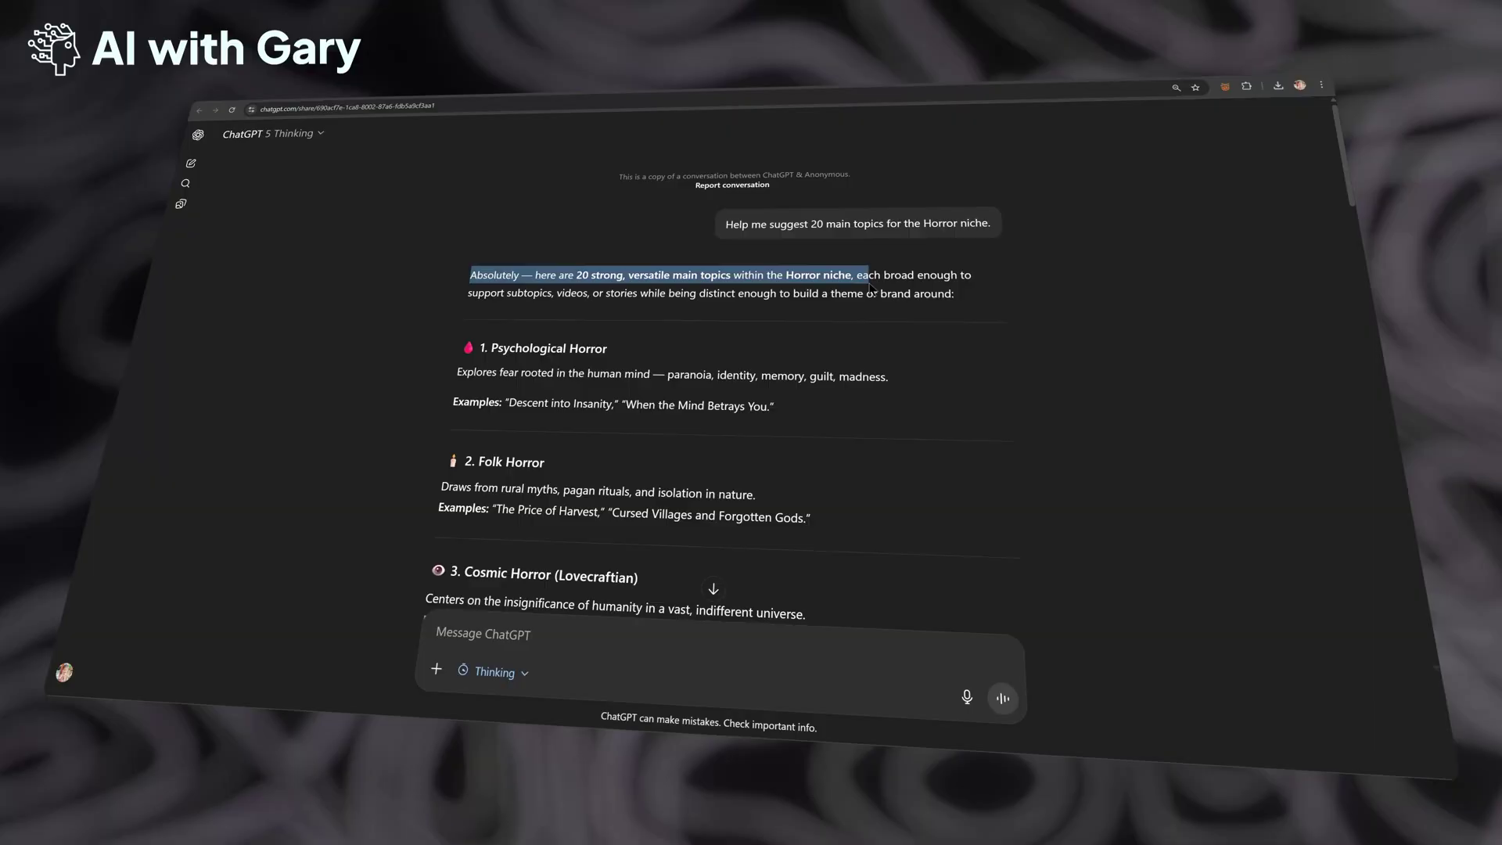
{"action": "left_click_drag", "start_coordinate": [956, 297], "coordinate": [939, 304]}
{"action": "scroll", "coordinate": [939, 304], "scroll_direction": "down", "scroll_amount": 1}
{"action": "left_click", "coordinate": [939, 310]}
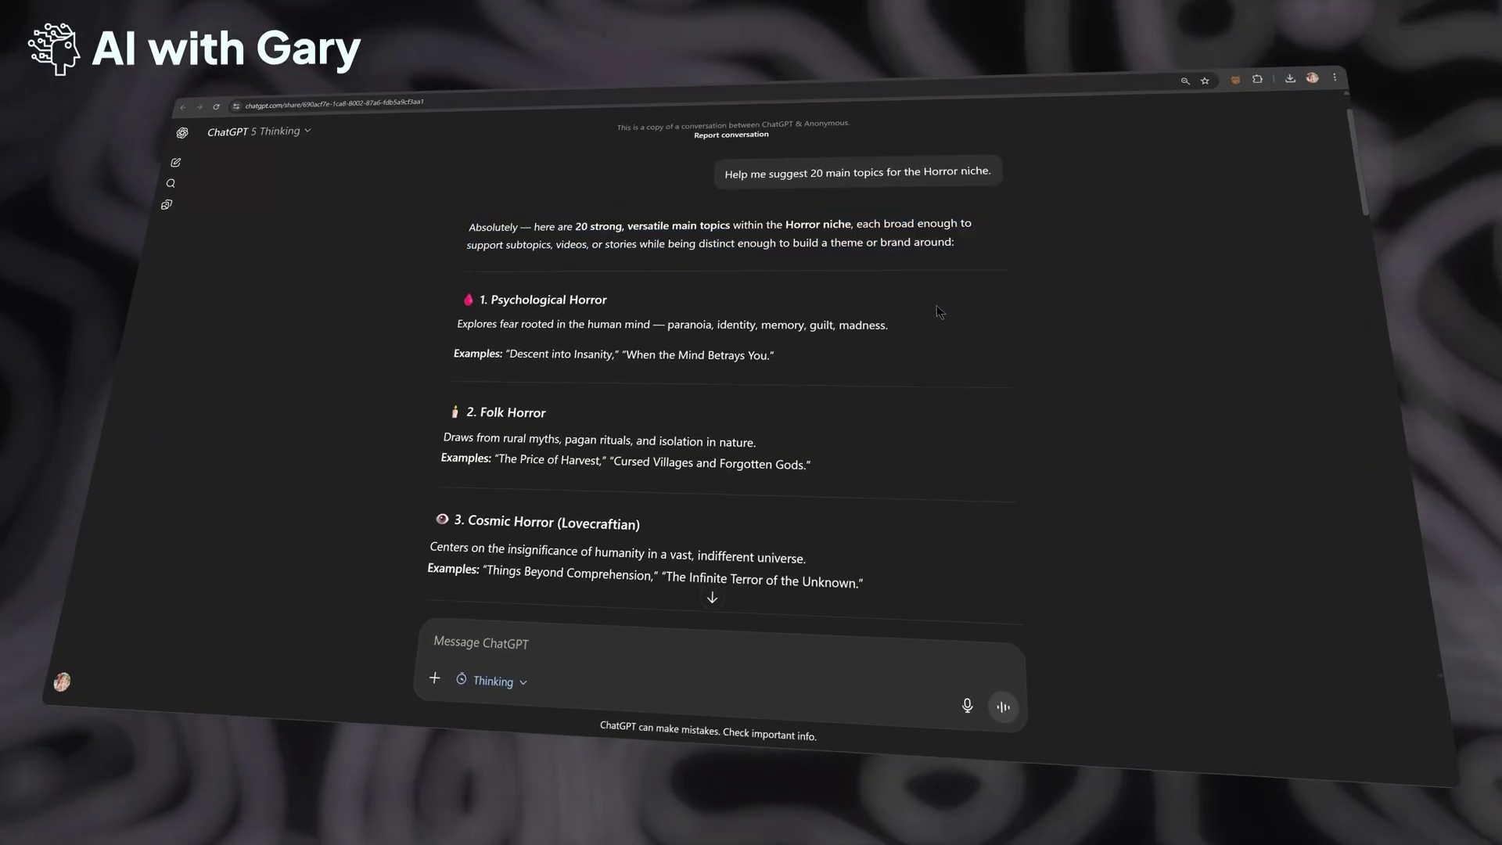
{"action": "scroll", "coordinate": [879, 307], "scroll_direction": "down", "scroll_amount": 2}
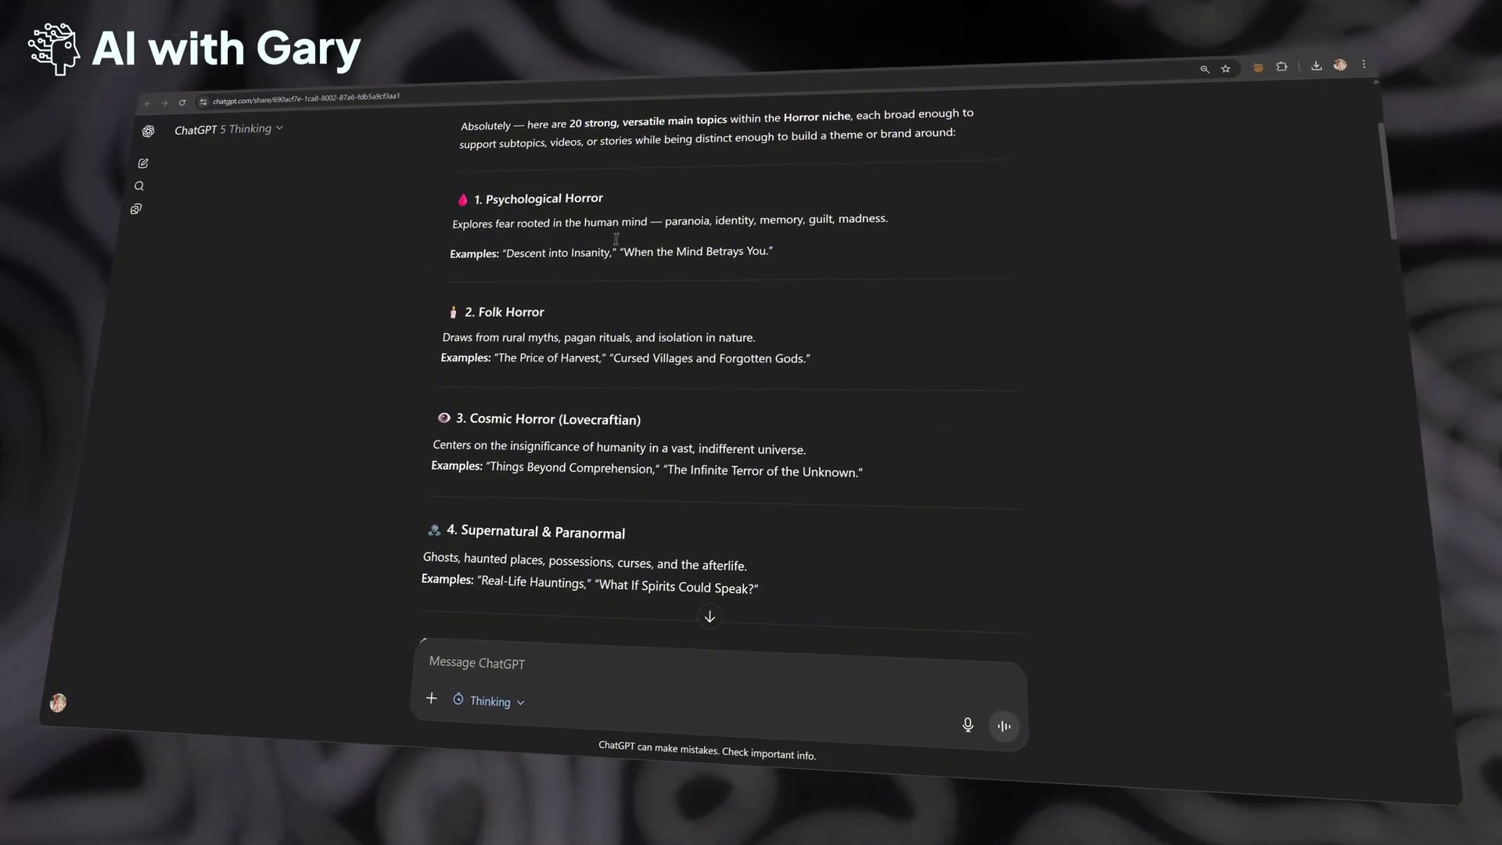
Step: Scroll through the niche list from Psychological and Folk Horror down to Gothic Horror
{"action": "left_click_drag", "start_coordinate": [419, 227], "coordinate": [876, 264]}
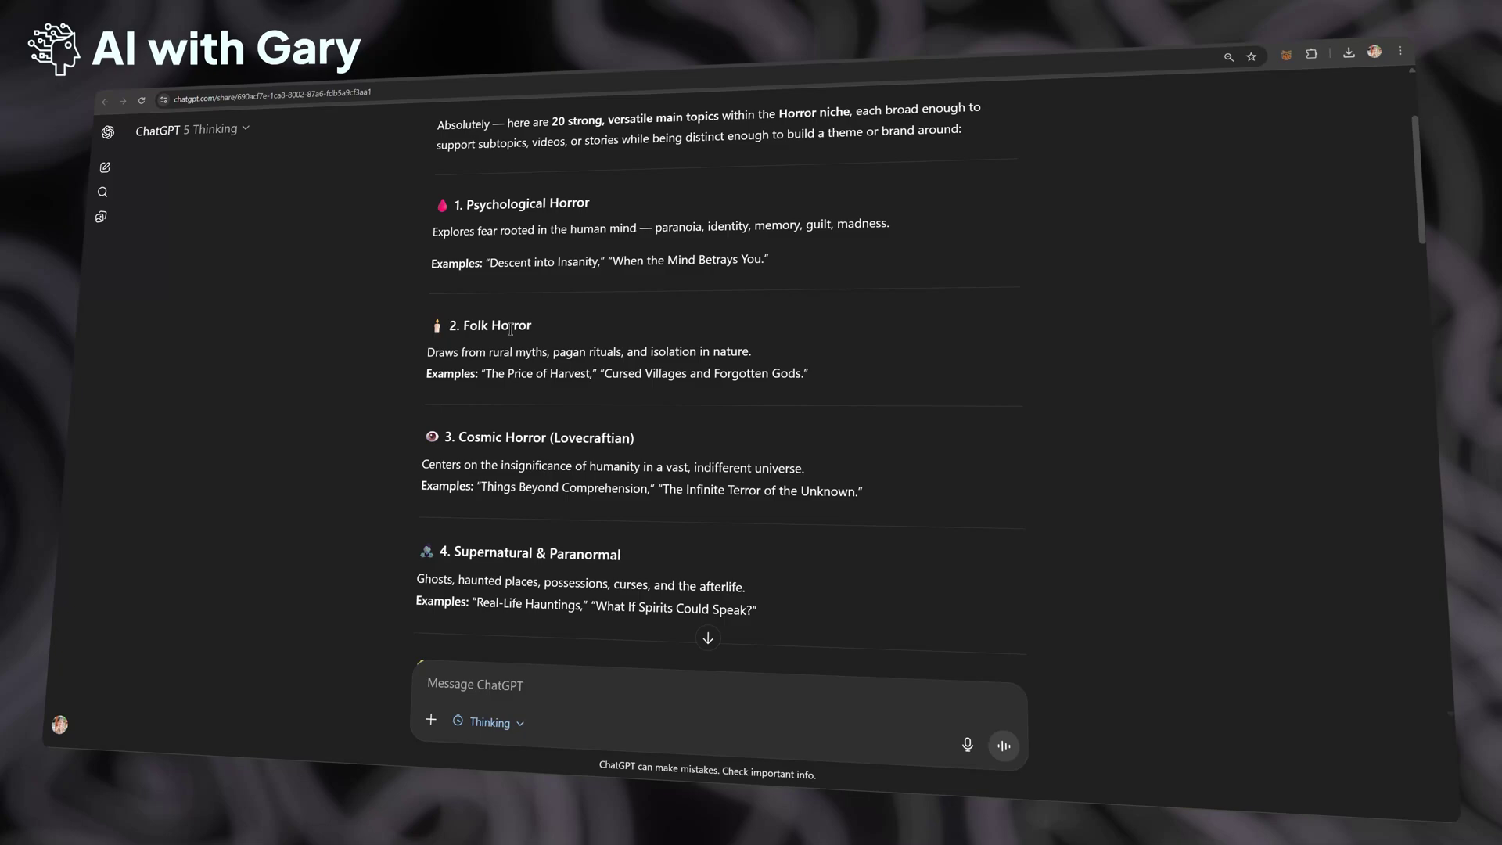
{"action": "scroll", "coordinate": [724, 313], "scroll_direction": "down", "scroll_amount": 4}
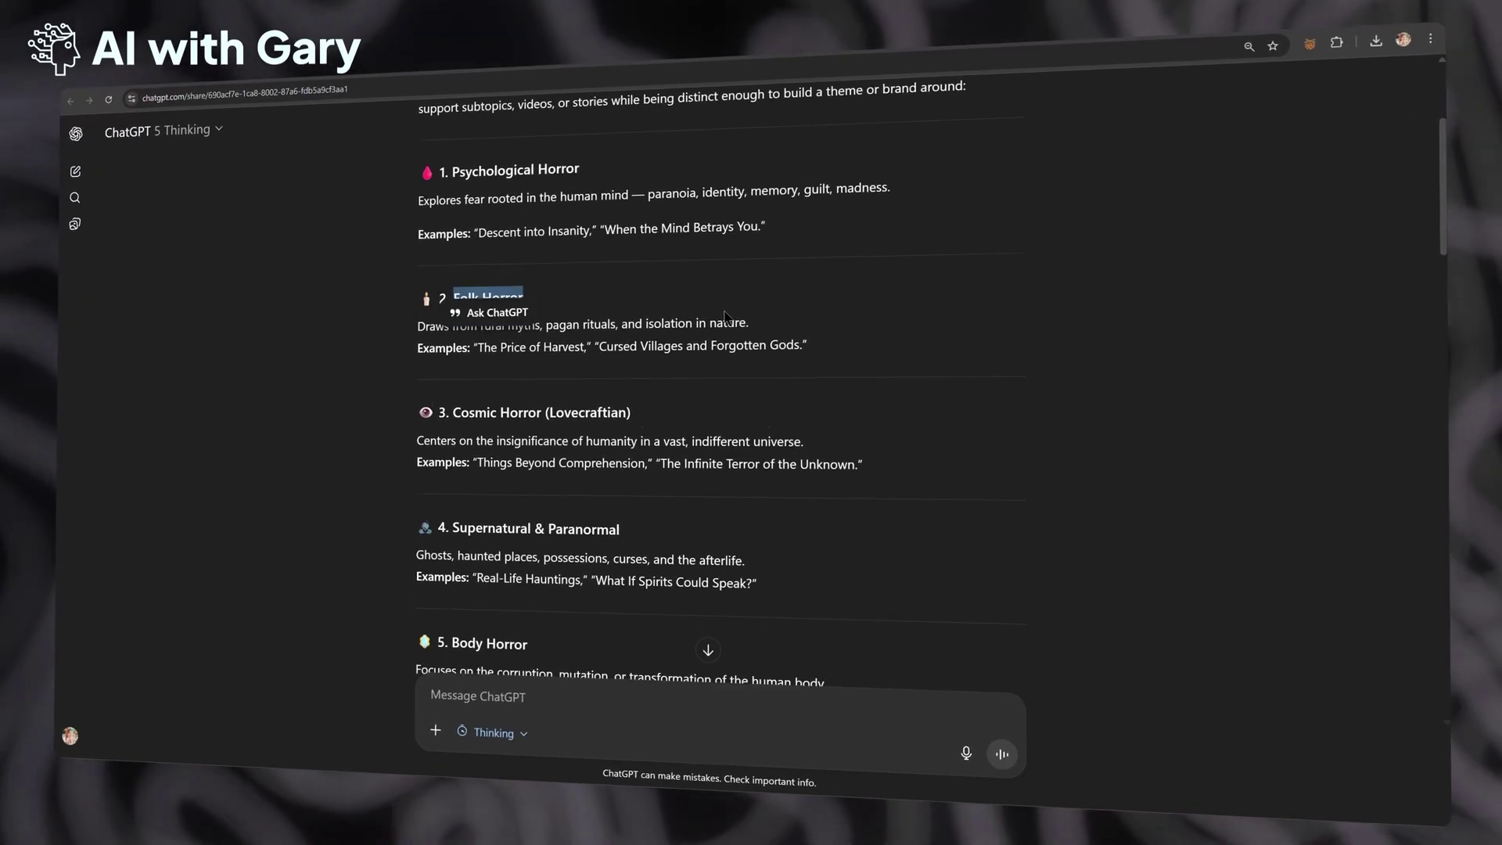
{"action": "left_click", "coordinate": [782, 334]}
{"action": "scroll", "coordinate": [786, 333], "scroll_direction": "down", "scroll_amount": 2}
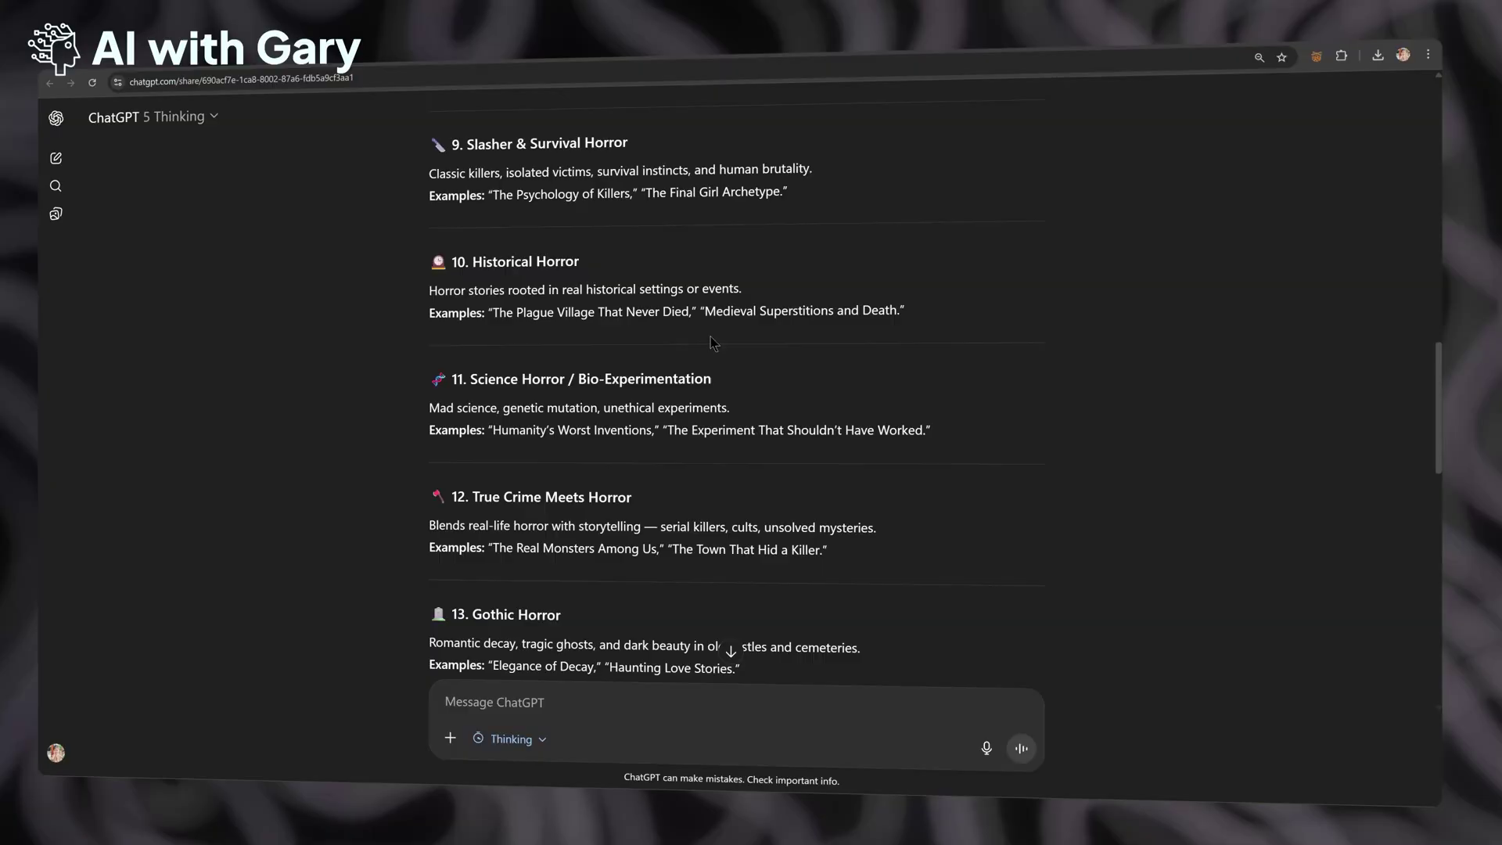
{"action": "scroll", "coordinate": [696, 342], "scroll_direction": "down", "scroll_amount": 1}
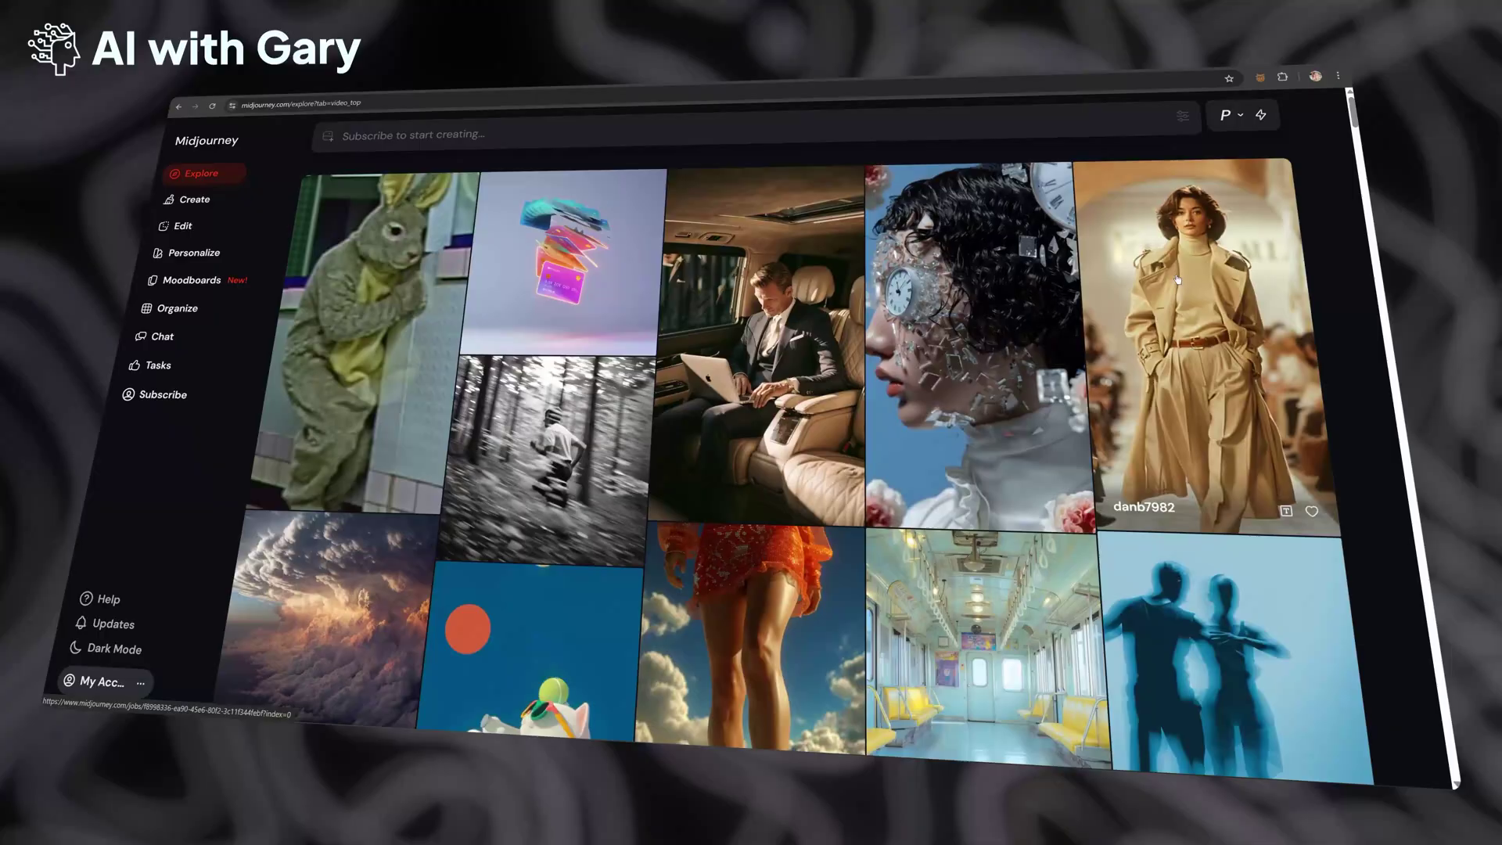
{"action": "scroll", "coordinate": [911, 493], "scroll_direction": "down", "scroll_amount": 5}
{"action": "scroll", "coordinate": [911, 493], "scroll_direction": "down", "scroll_amount": 5}
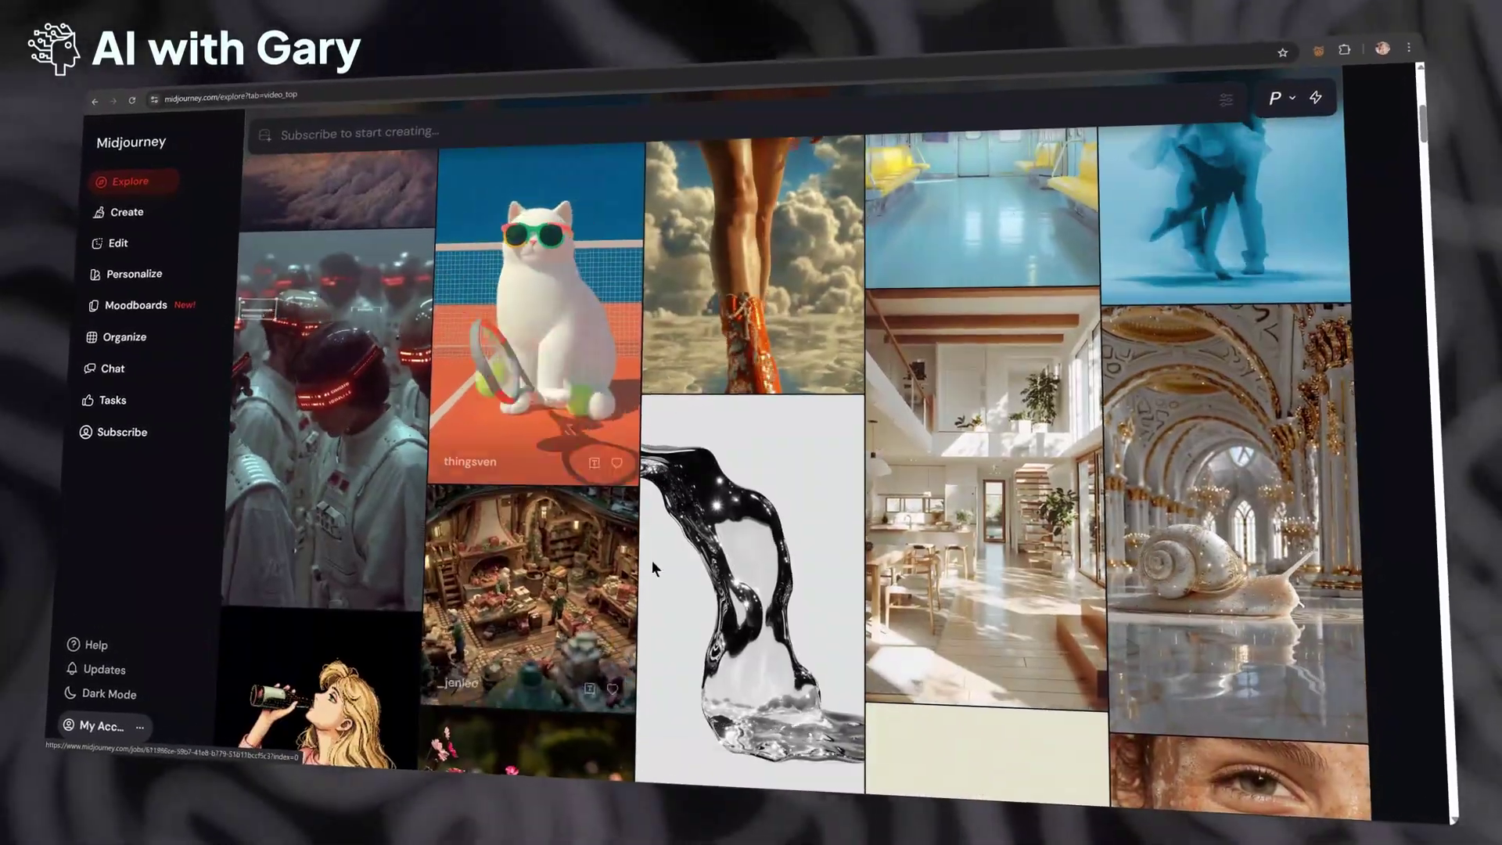
{"action": "scroll", "coordinate": [968, 401], "scroll_direction": "down", "scroll_amount": 10}
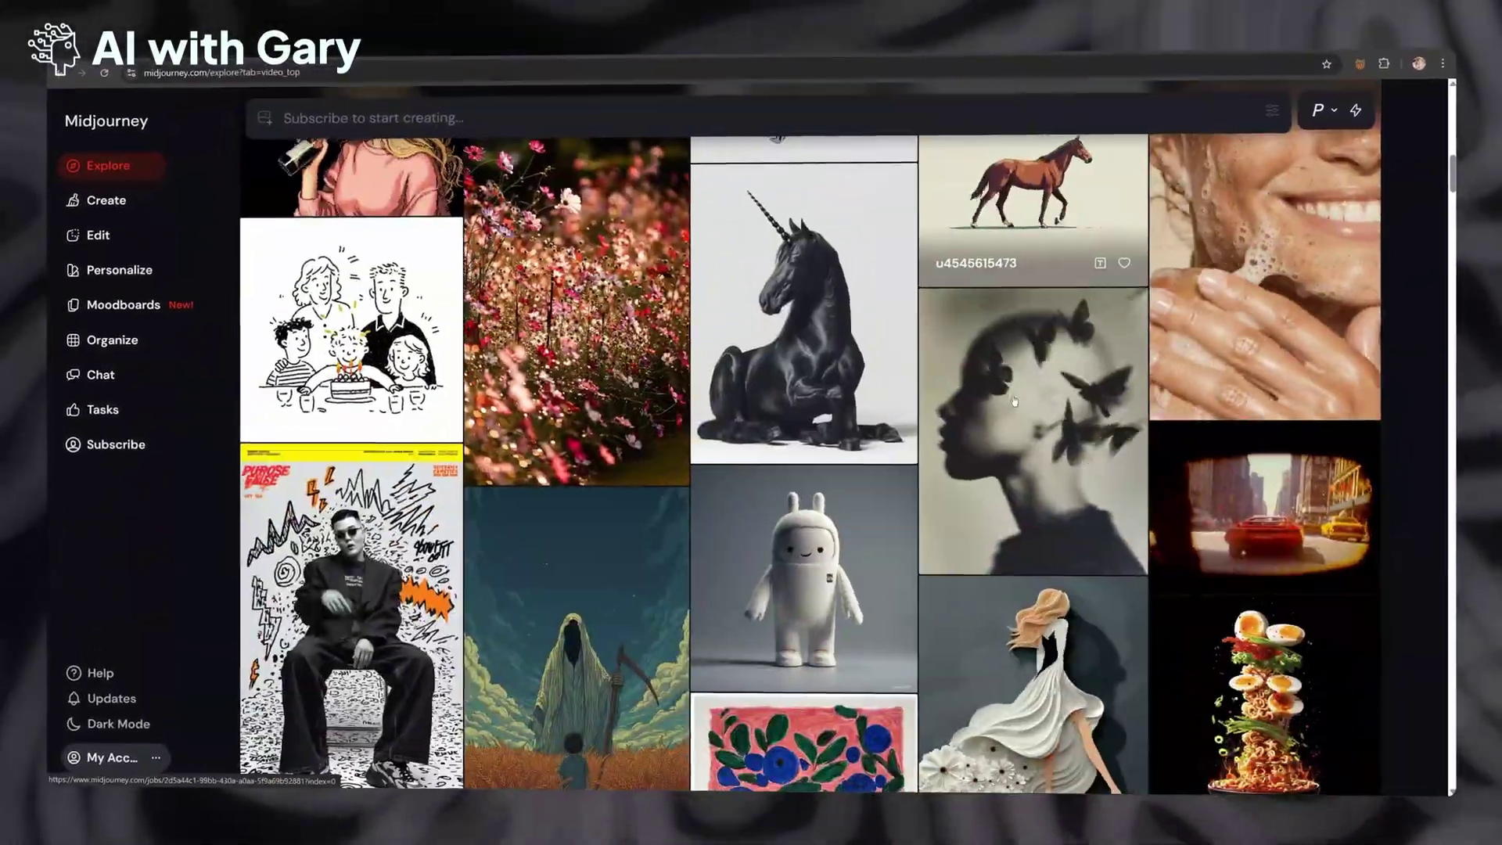
{"action": "scroll", "coordinate": [814, 400], "scroll_direction": "down", "scroll_amount": 3}
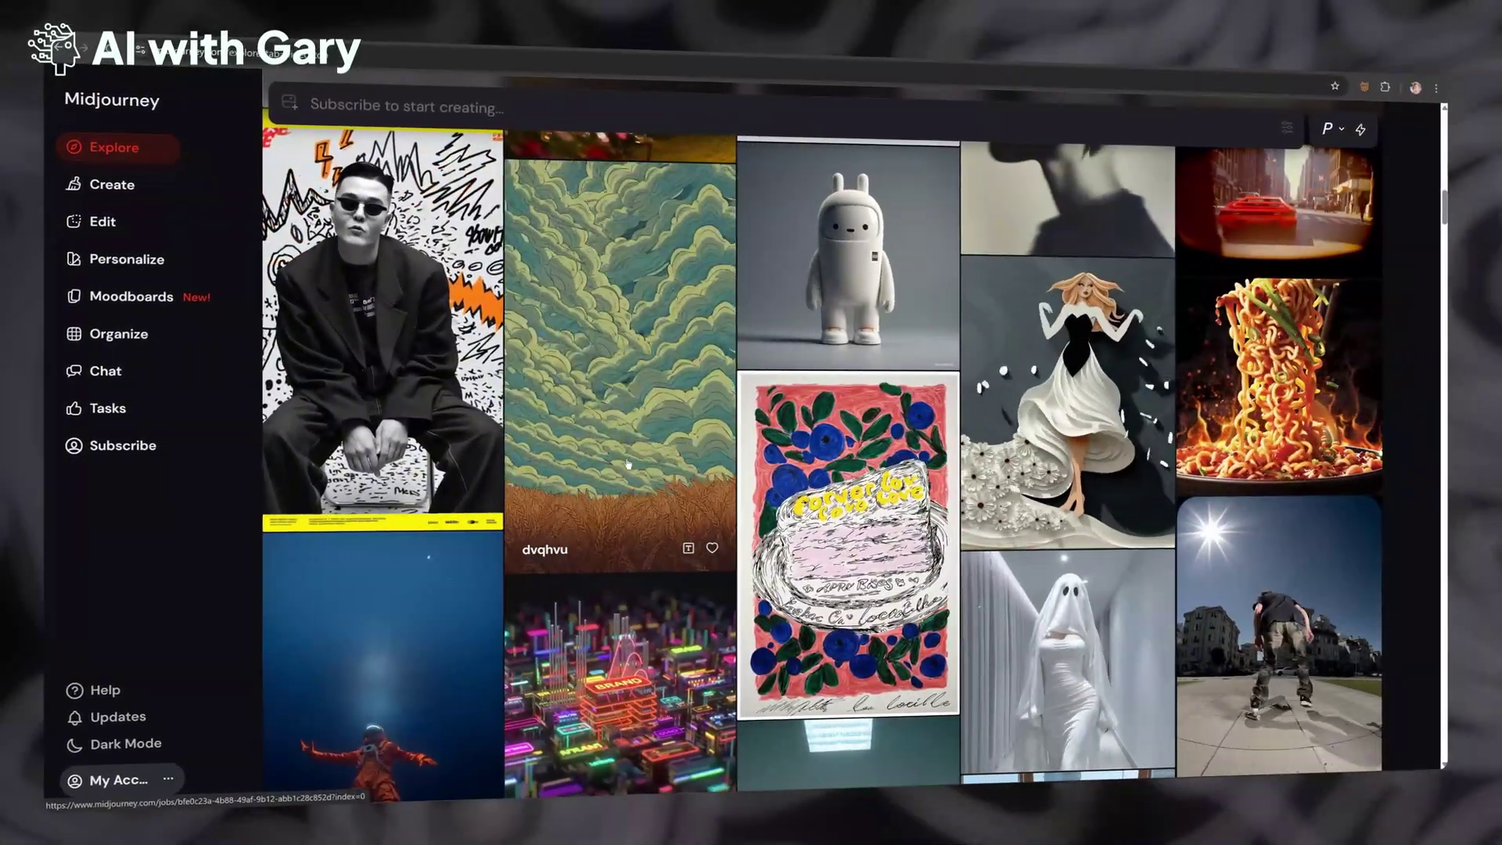
{"action": "scroll", "coordinate": [617, 450], "scroll_direction": "down", "scroll_amount": 3}
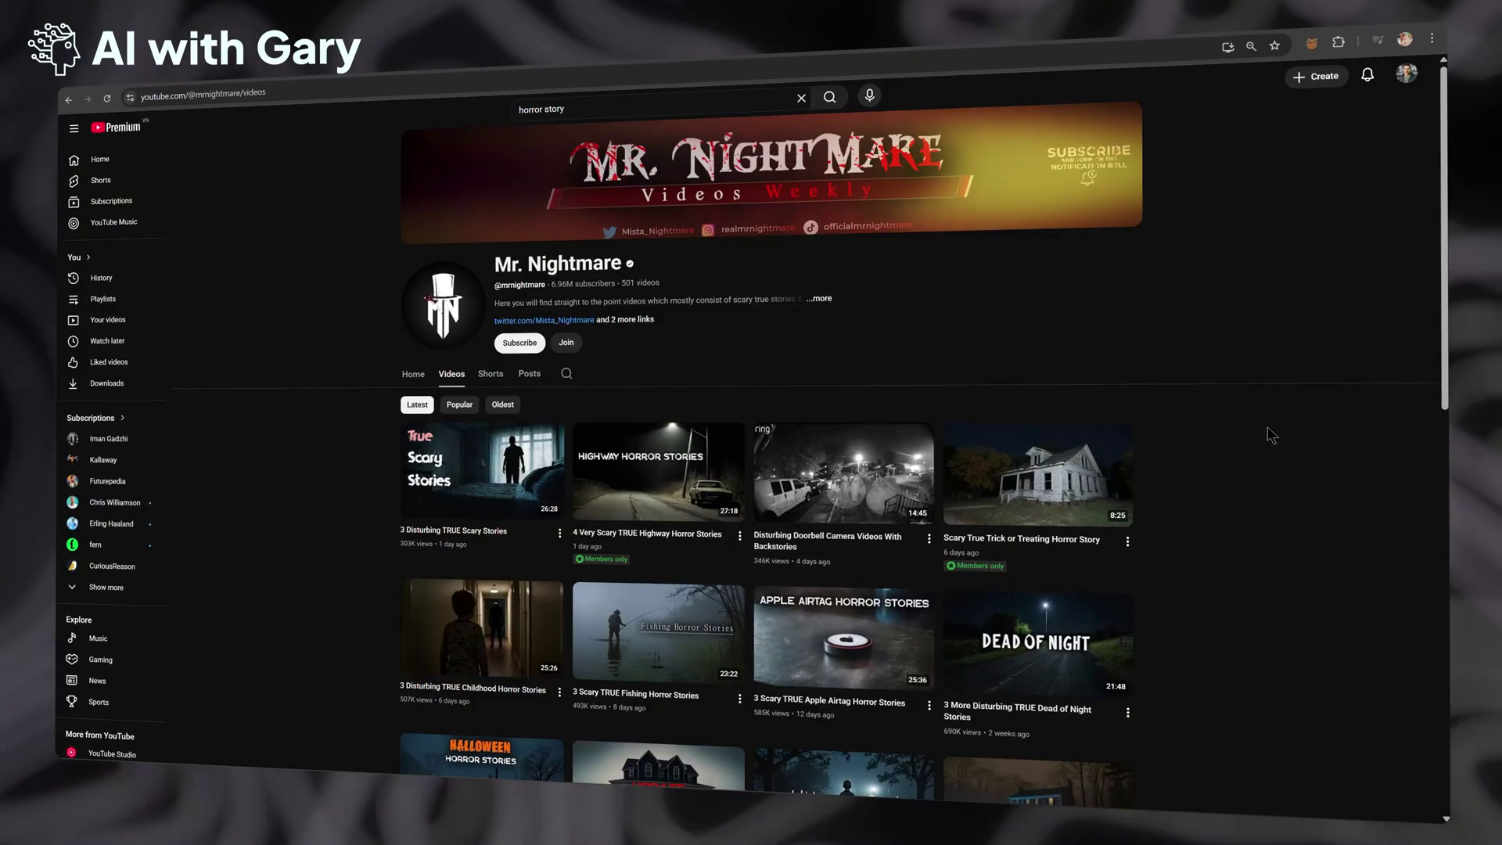
Step: Copy the link of the '4 True Scary Horror Stories Animated' video from the channel's Videos list
{"action": "scroll", "coordinate": [765, 423], "scroll_direction": "down", "scroll_amount": 5}
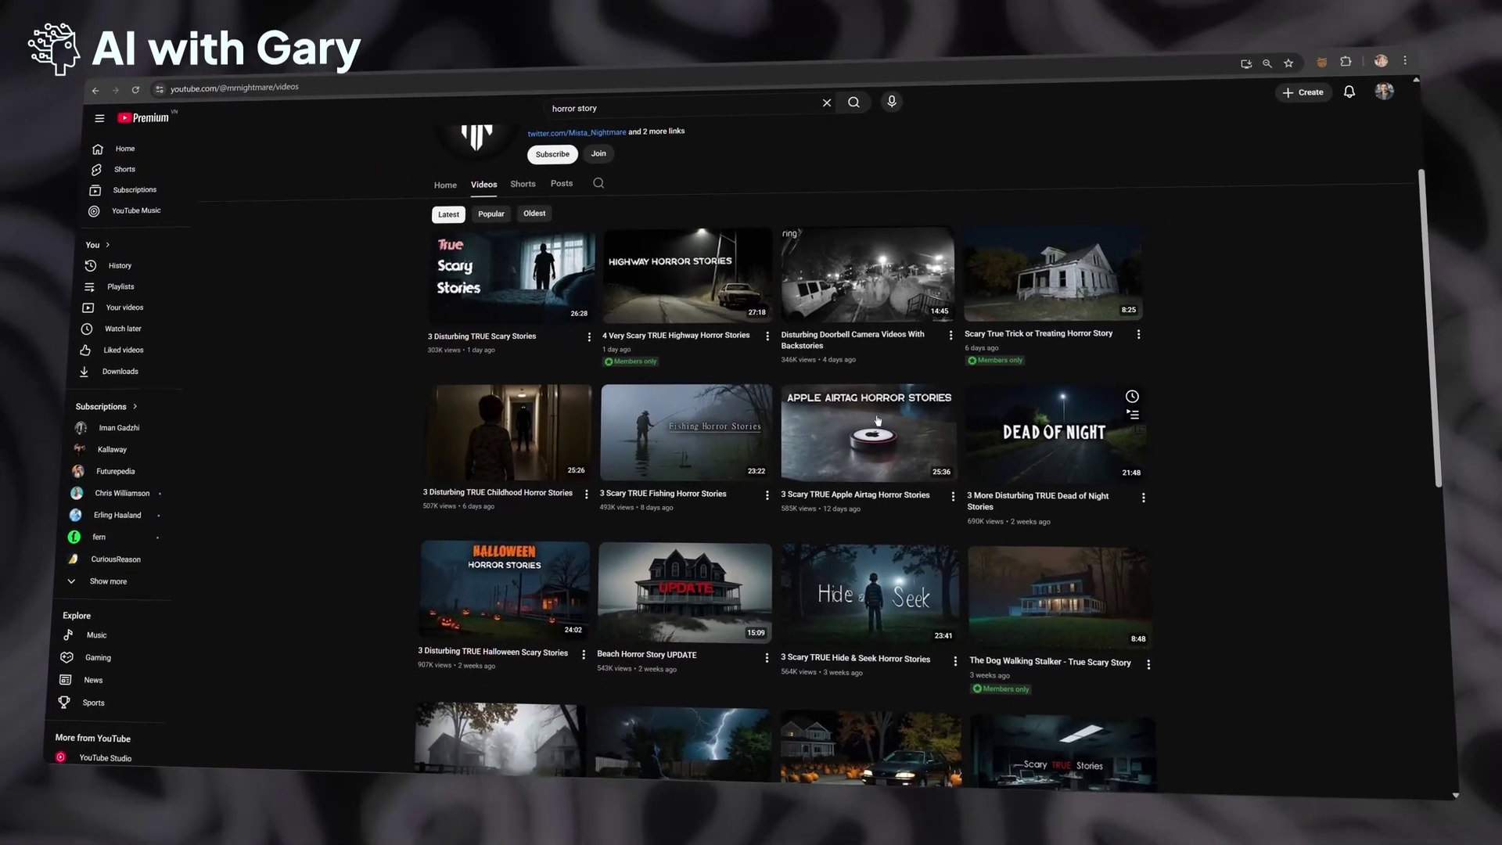
{"action": "scroll", "coordinate": [657, 611], "scroll_direction": "down", "scroll_amount": 3}
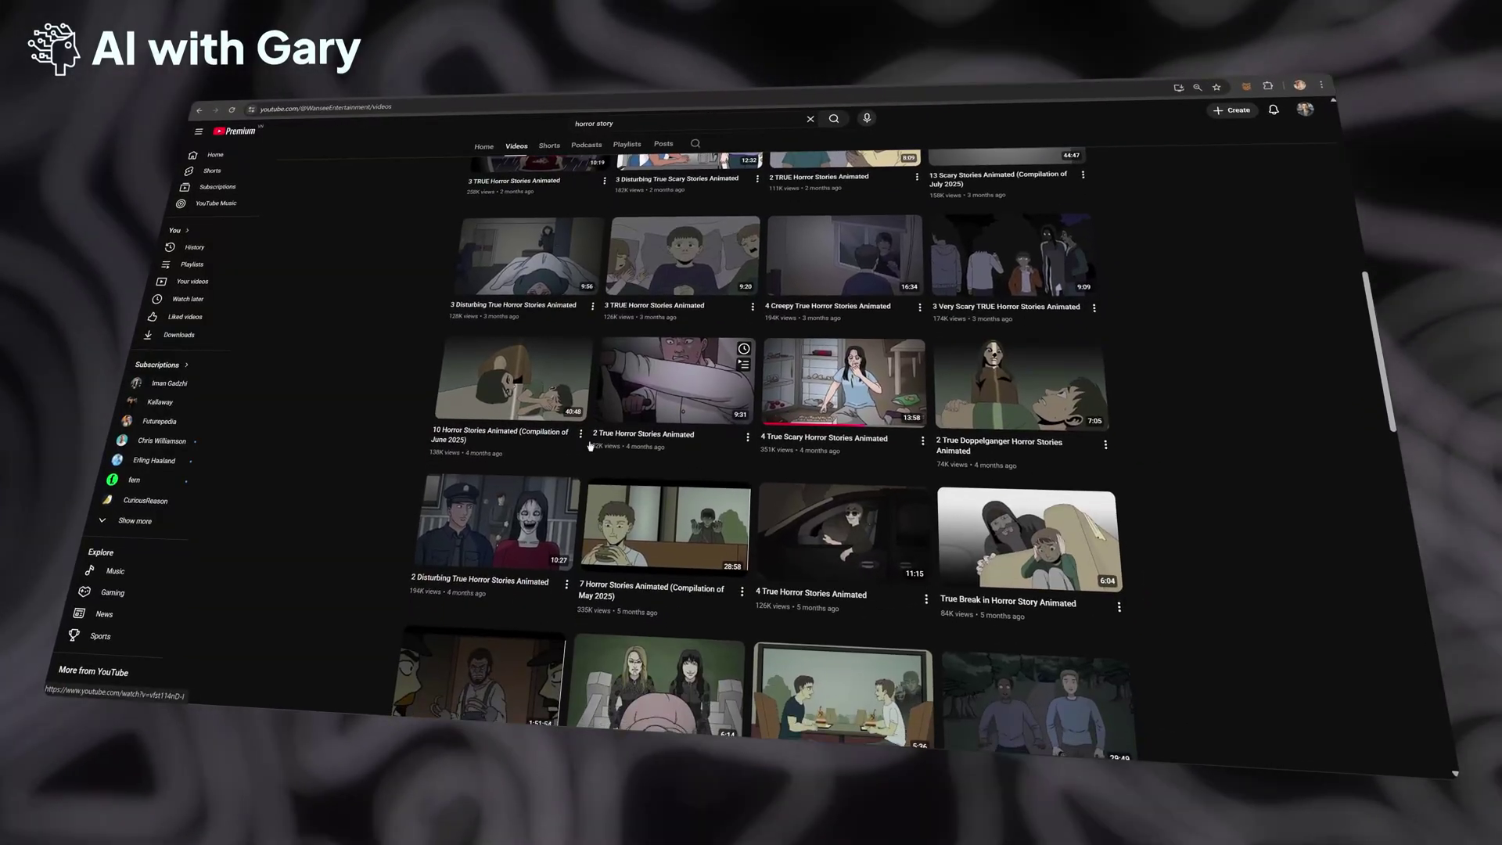
{"action": "right_click", "coordinate": [845, 382]}
{"action": "left_click", "coordinate": [887, 534]}
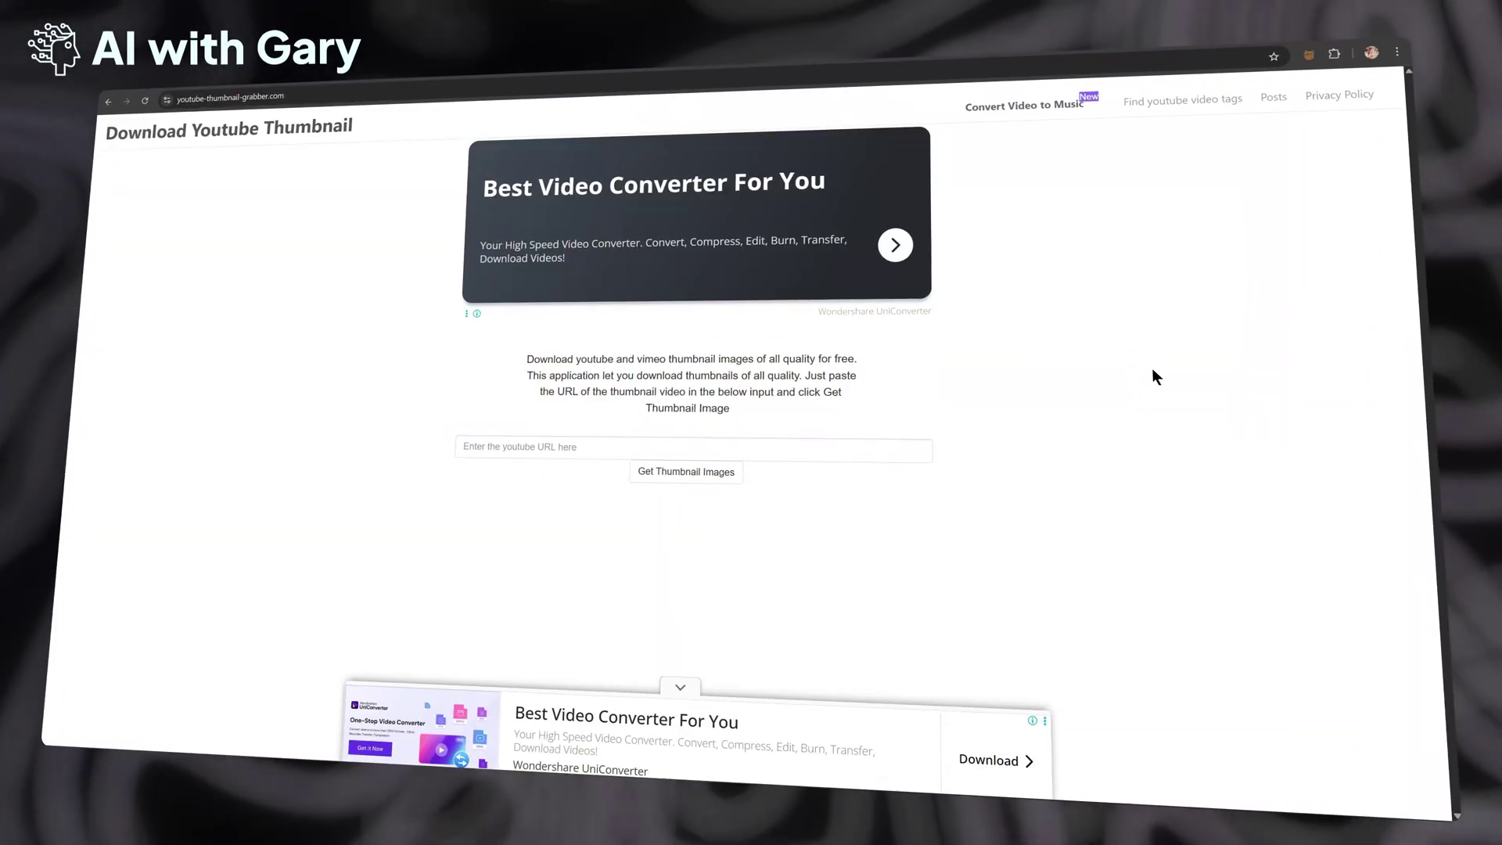
Step: Paste the video link into the thumbnail grabber and fetch its 1280x720 HD thumbnail
{"action": "left_click", "coordinate": [617, 461]}
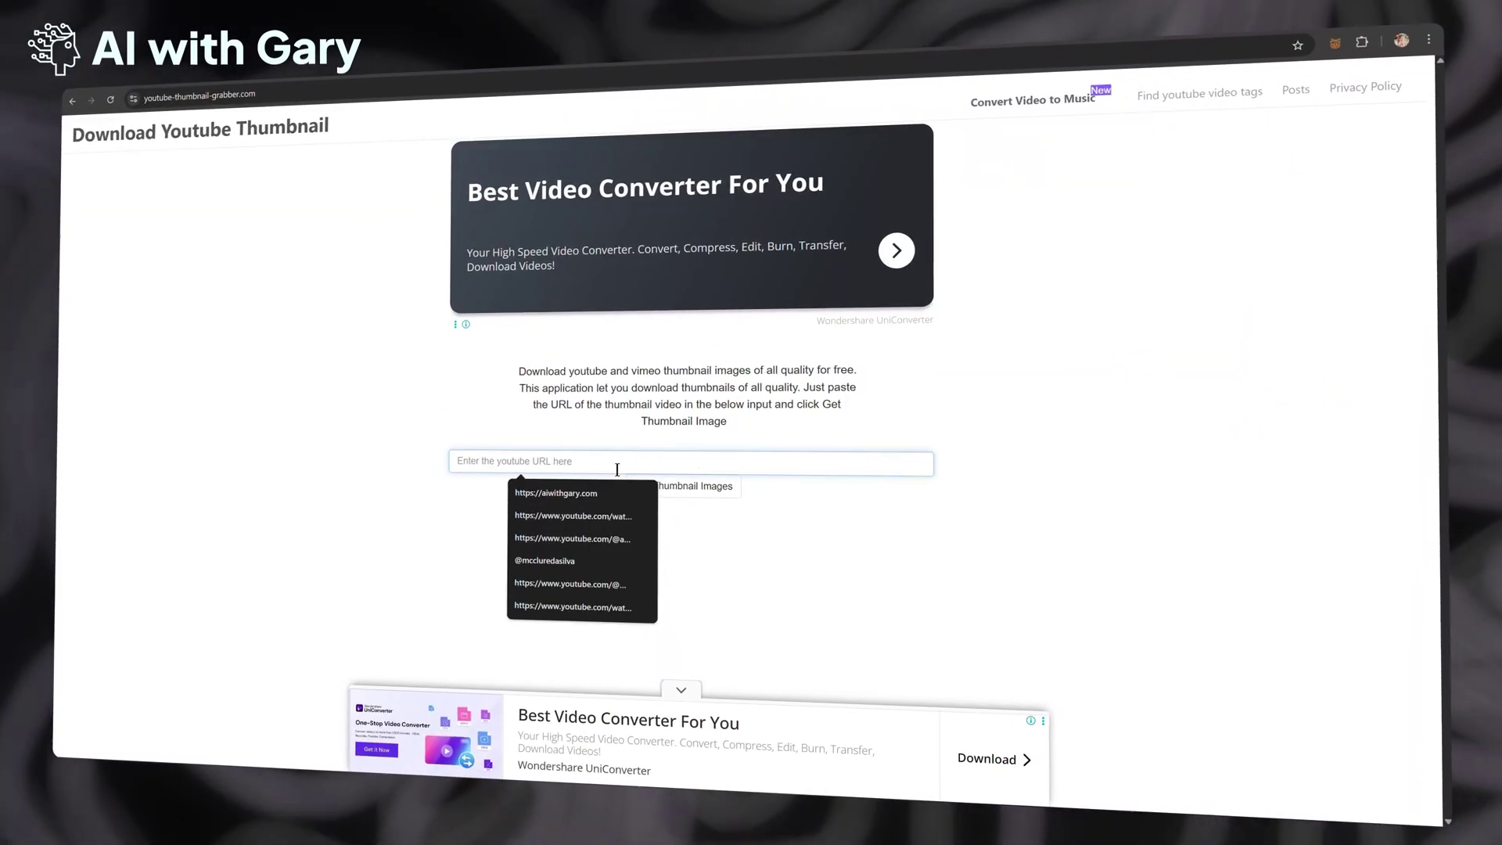
{"action": "type", "text": "https://youtube.com/watch?v=3cFfqBt7OBM"}
{"action": "left_click", "coordinate": [714, 491]}
{"action": "scroll", "coordinate": [721, 502], "scroll_direction": "down", "scroll_amount": 5}
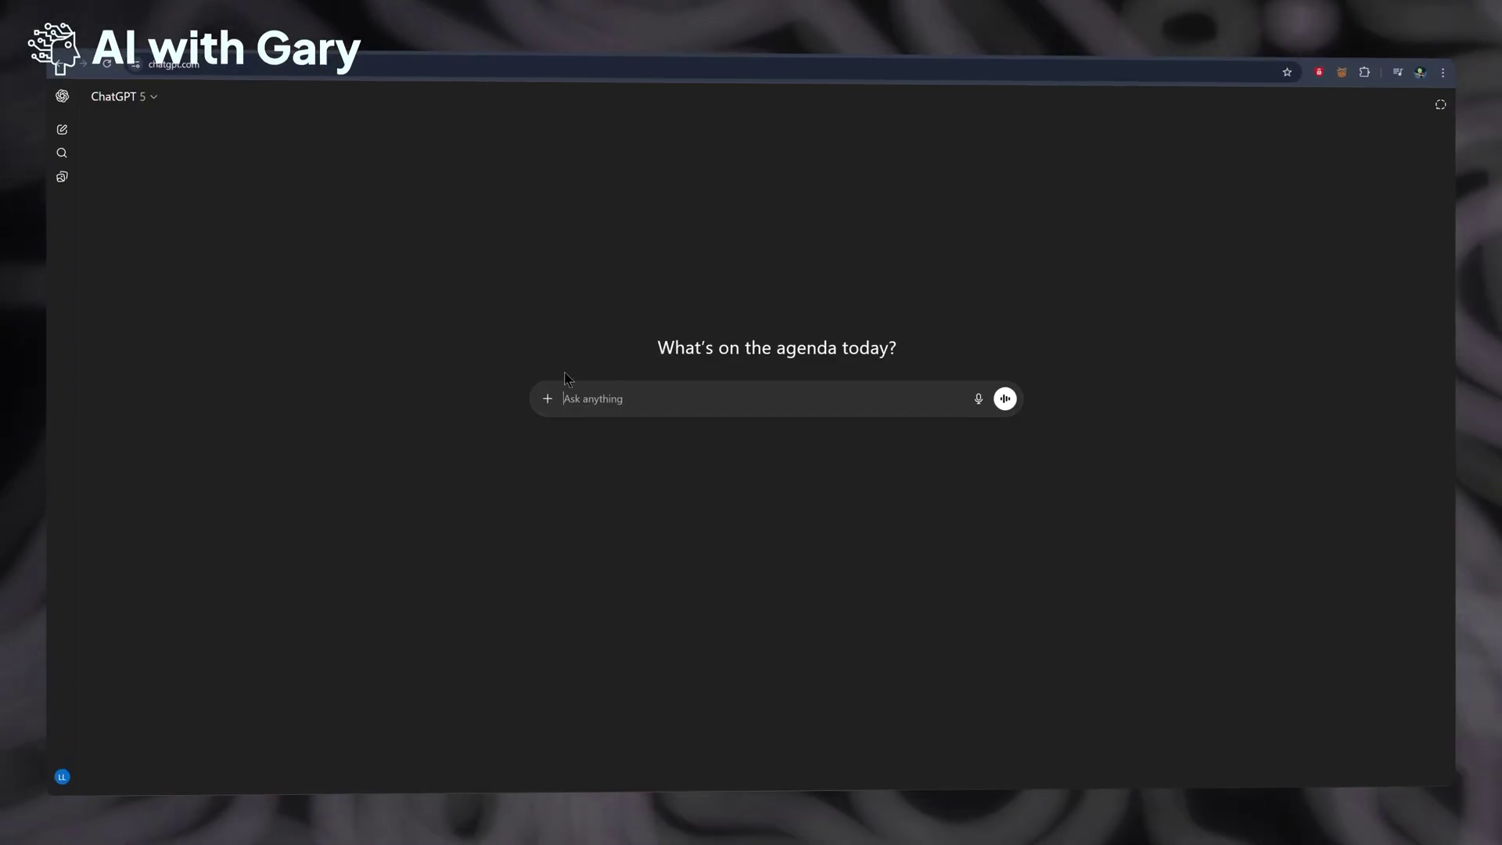
Step: Upload the downloaded thumbnail to ChatGPT and ask for its image prompt
{"action": "left_click", "coordinate": [548, 399]}
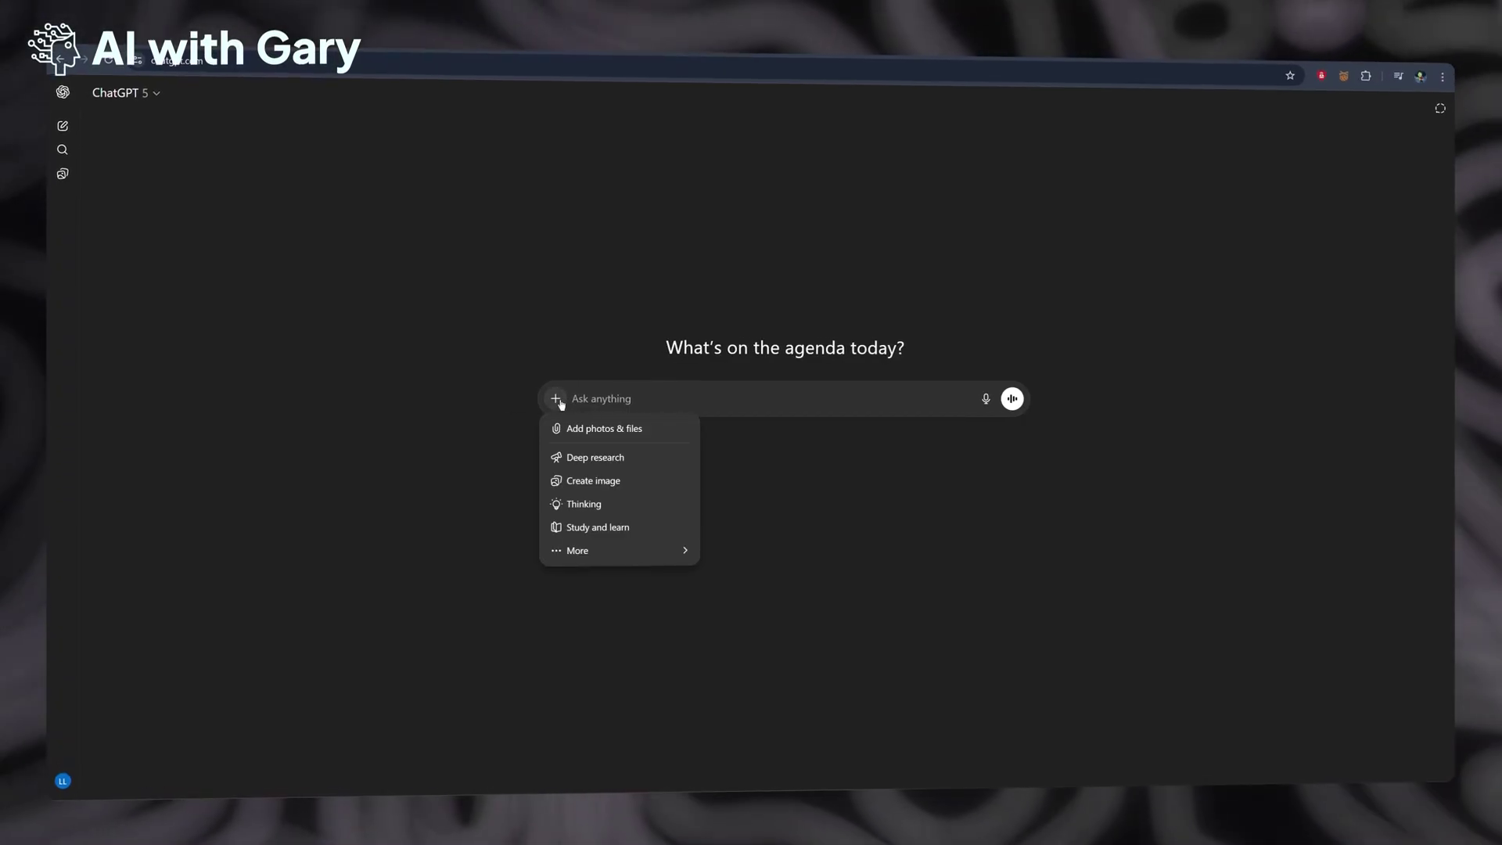
{"action": "left_click", "coordinate": [597, 429]}
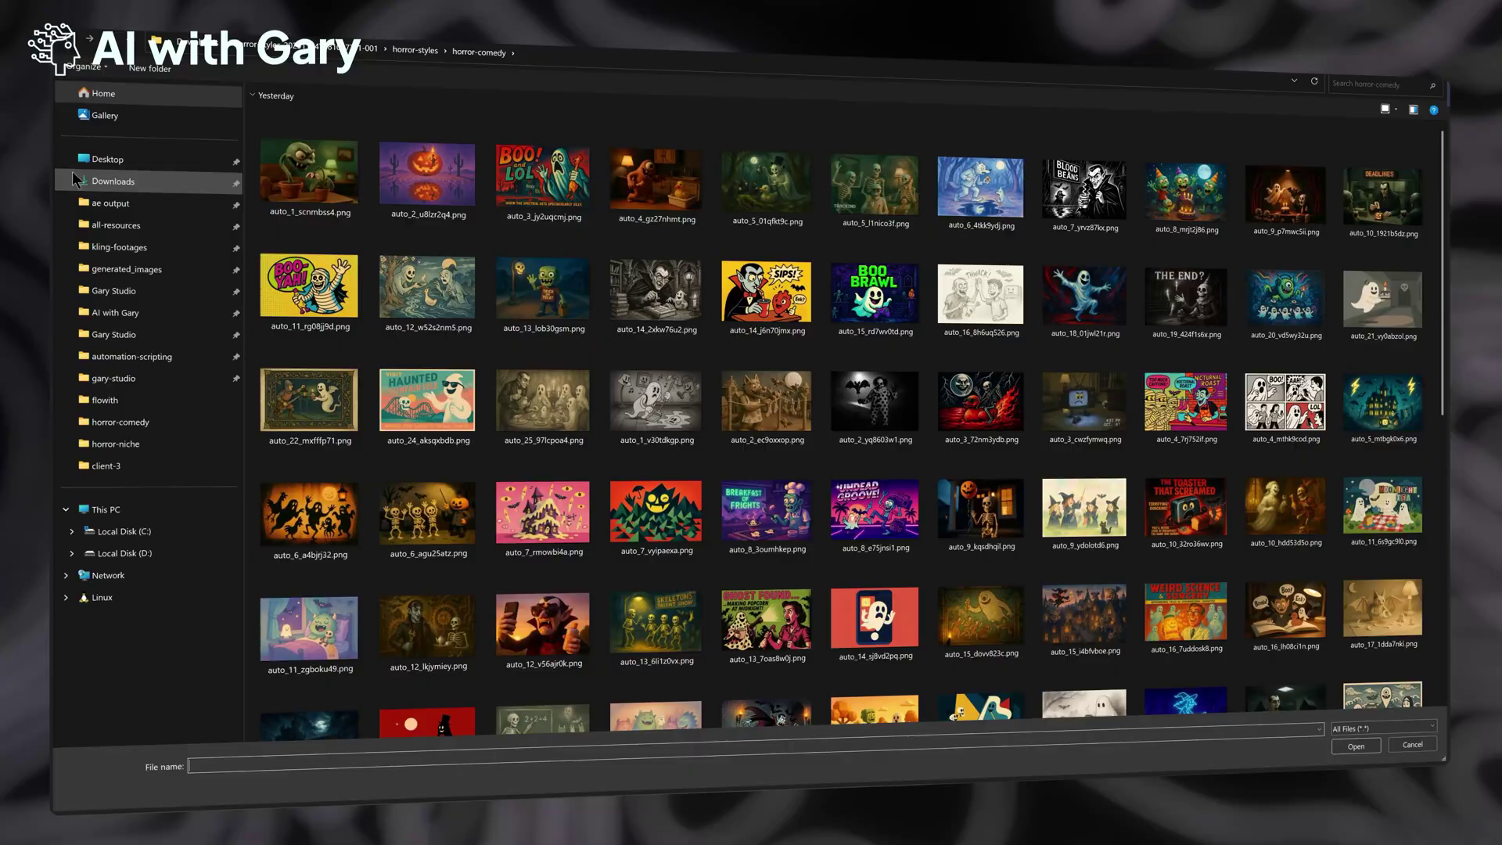
{"action": "left_click", "coordinate": [124, 182]}
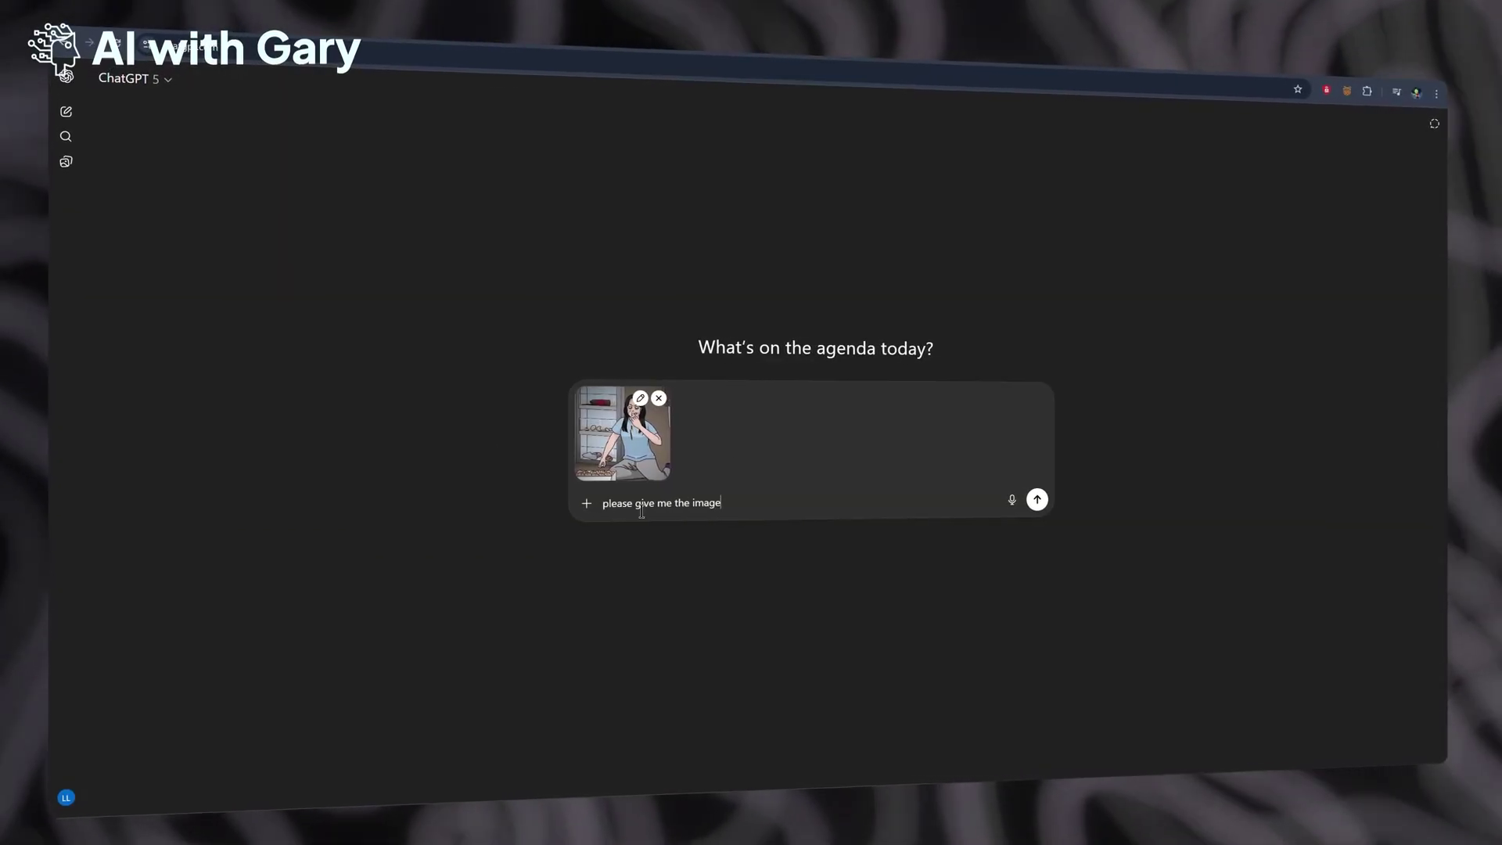
{"action": "key", "text": "Return"}
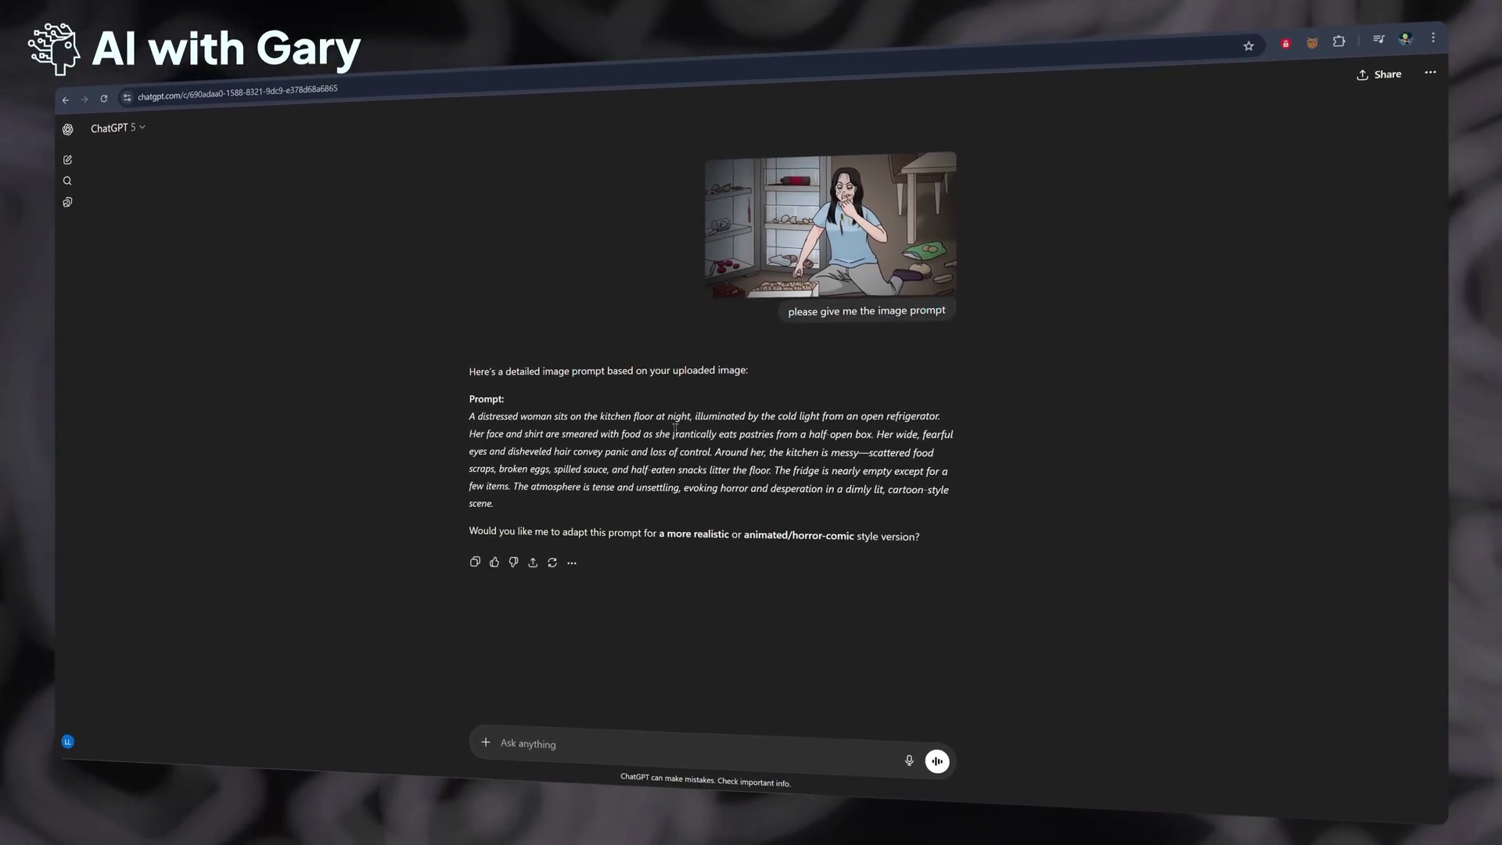
Step: Copy the generated kitchen-floor image prompt and start a new chat
{"action": "triple_click", "coordinate": [501, 433]}
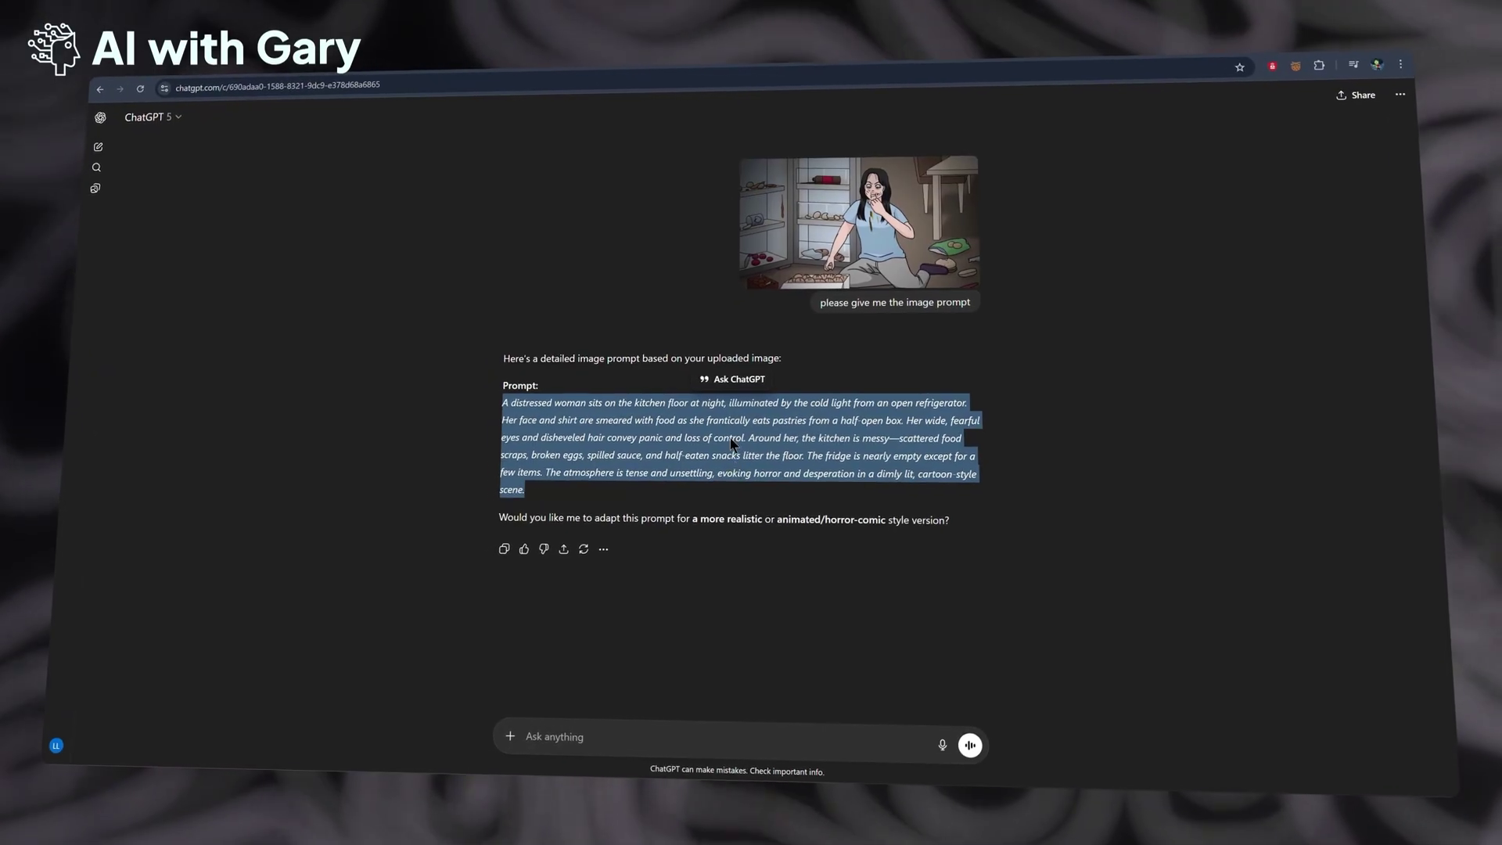
{"action": "left_click", "coordinate": [714, 440]}
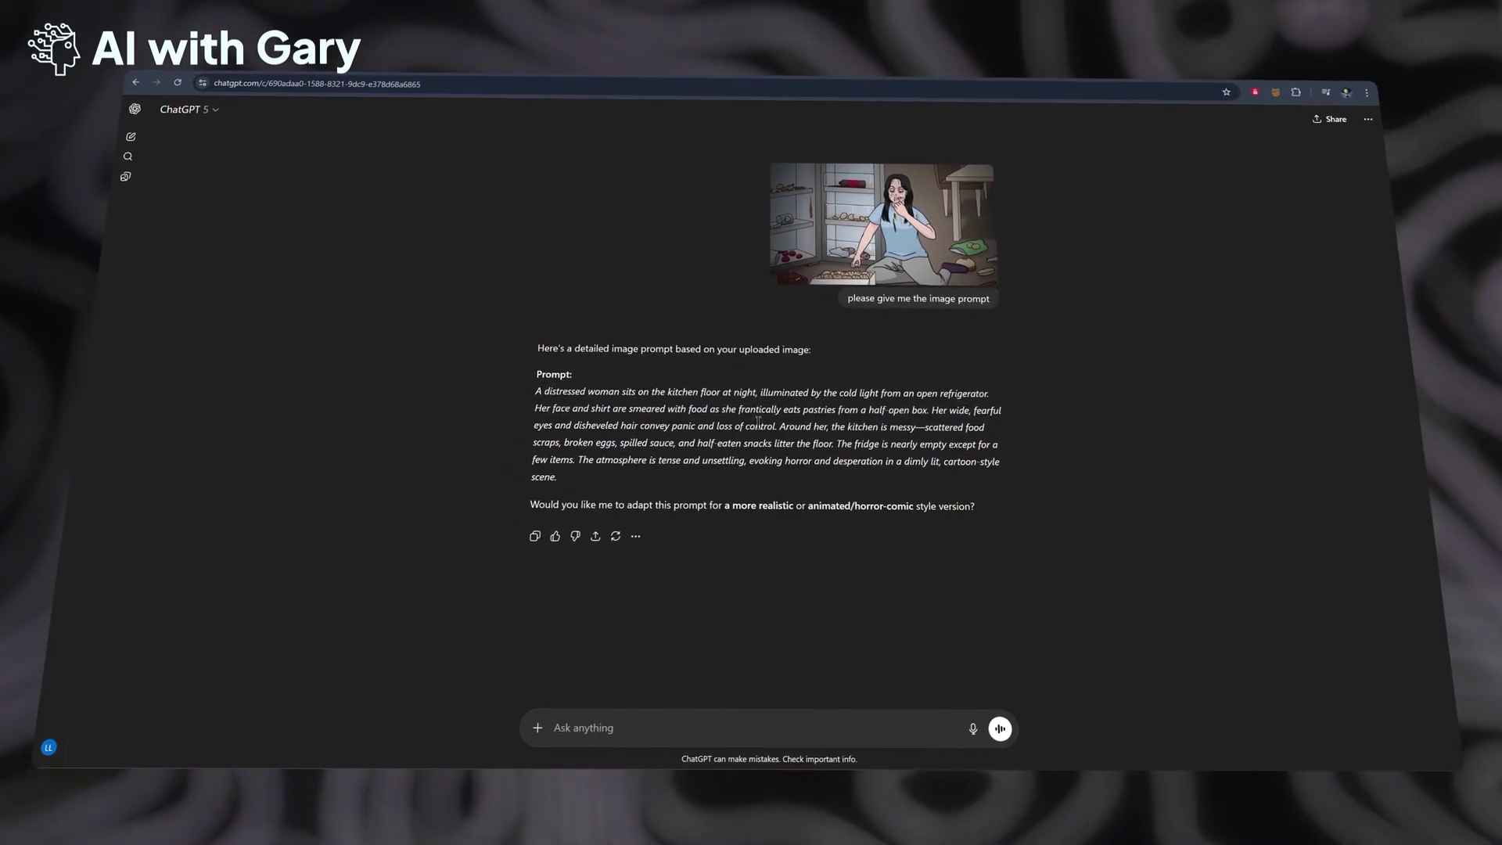
{"action": "key", "text": "ctrl+shift+o"}
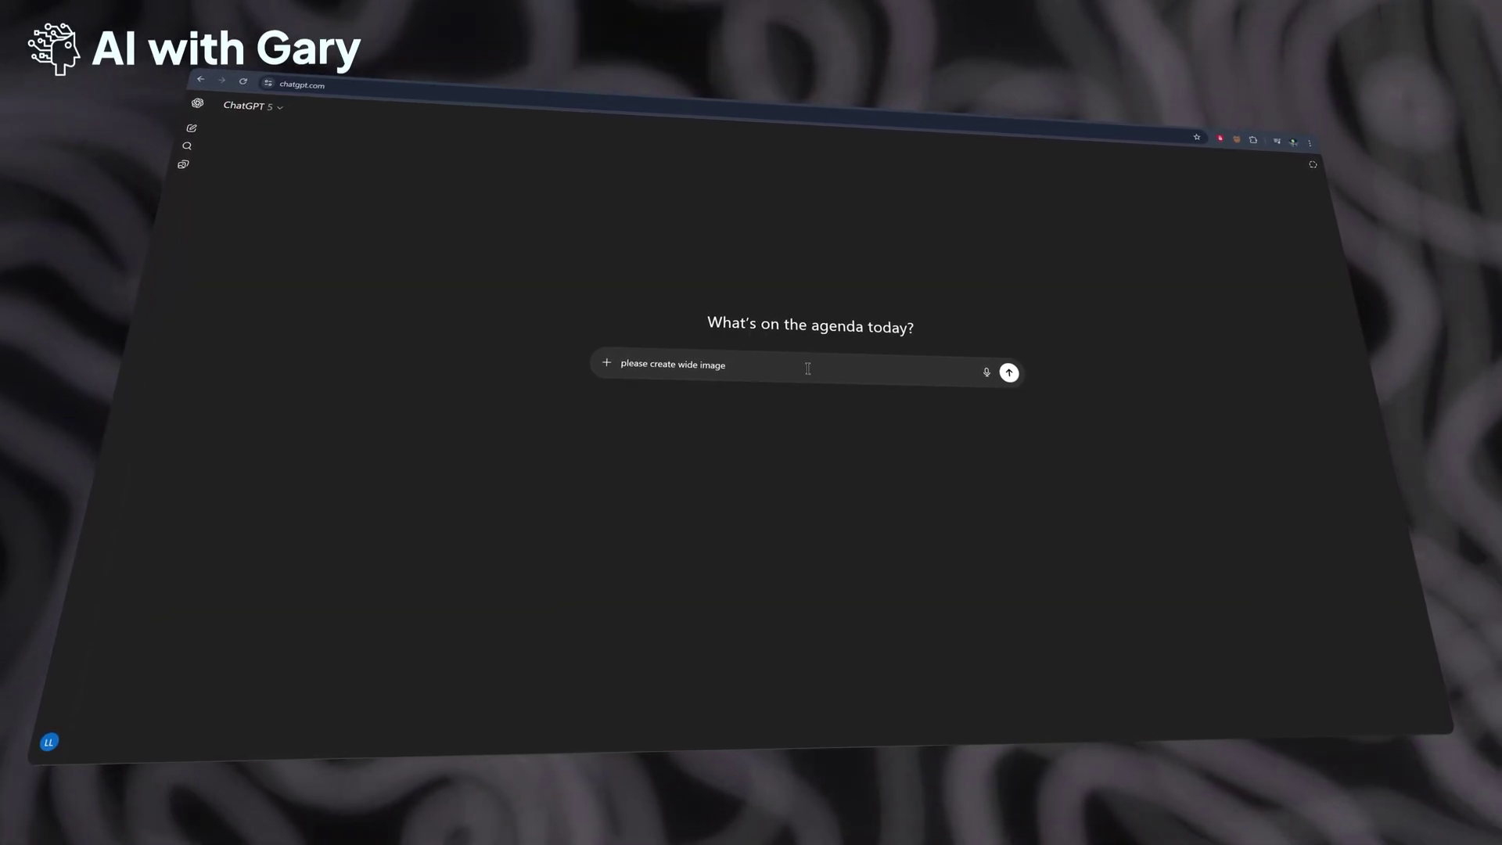
Step: Request 'please create wide image' with the pasted prompt and view the result full size
{"action": "type", "text": "please create wide image"}
{"action": "type", "text": "\"A distressed woman sits on the kitchen floor at night, illuminated by the cold light from an open refrigerator. Her face and shirt are smeared with food as she frantically eats pastries from a half-open box. Her wide, fearful eyes and disheveled hair convey panic and loss of control. Around her, the kitchen is messy—scattered food scraps, broken eggs, spilled sauce, and half-eaten snacks litter the floor. The fridge is nearly empty except for a few items. The atmosphere is tense and unsettling, evoking horror and desperation in a dimly lit, cartoon-style scene.\""}
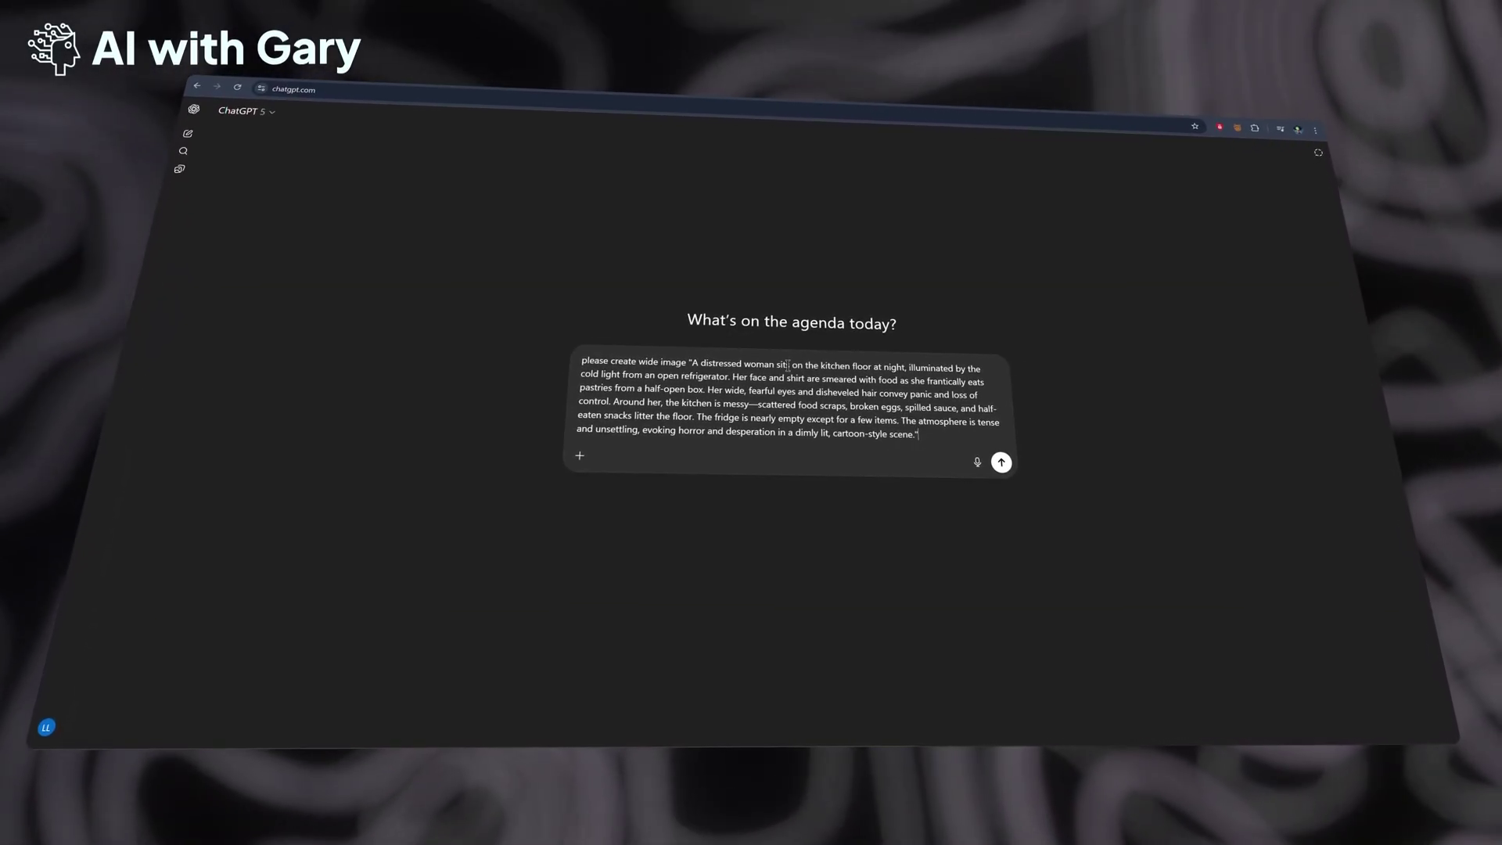
{"action": "key", "text": "Return"}
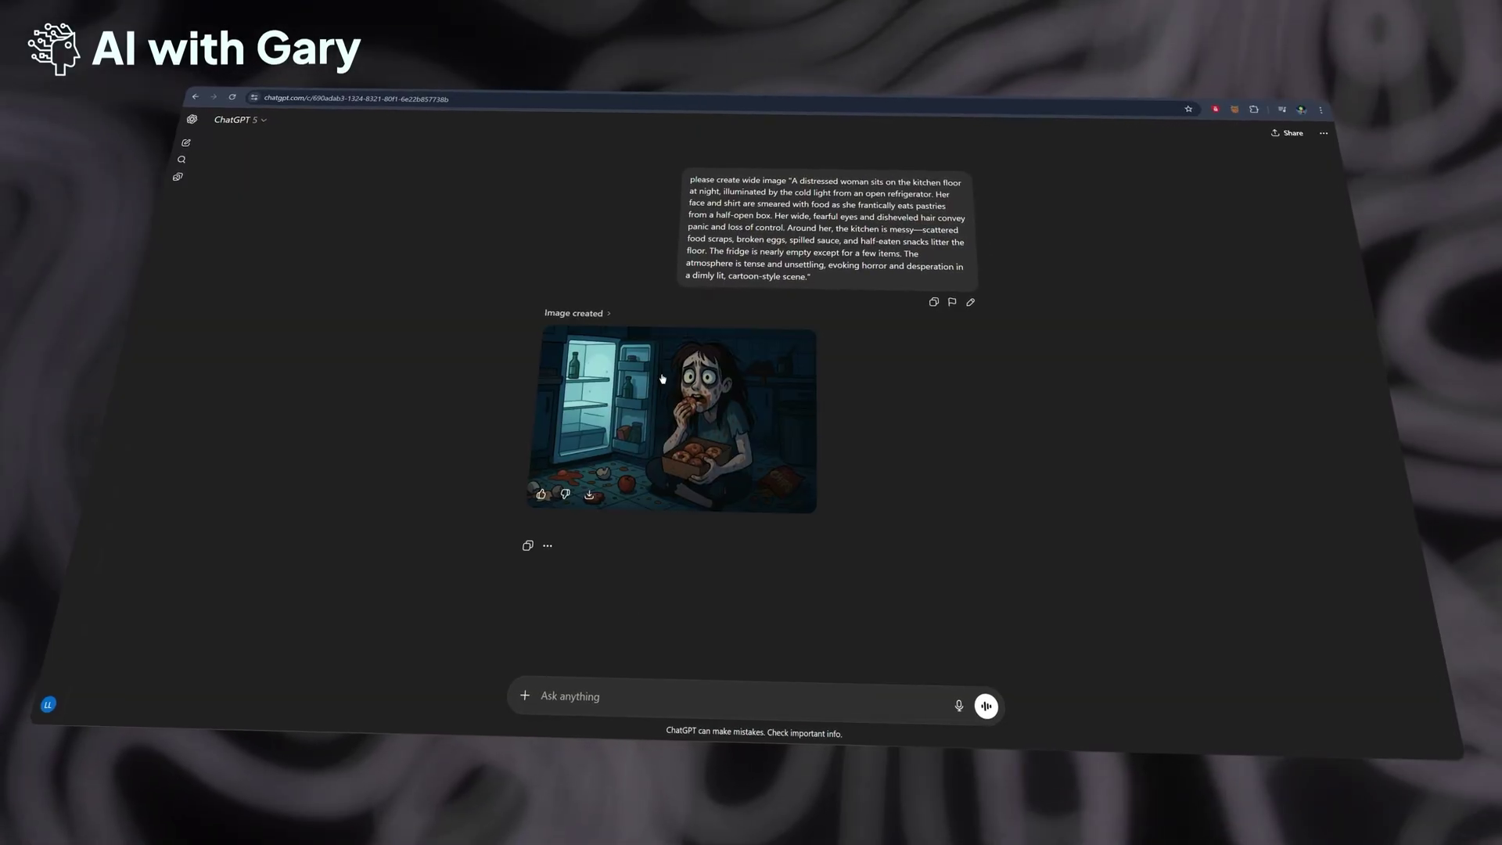
{"action": "left_click", "coordinate": [694, 405]}
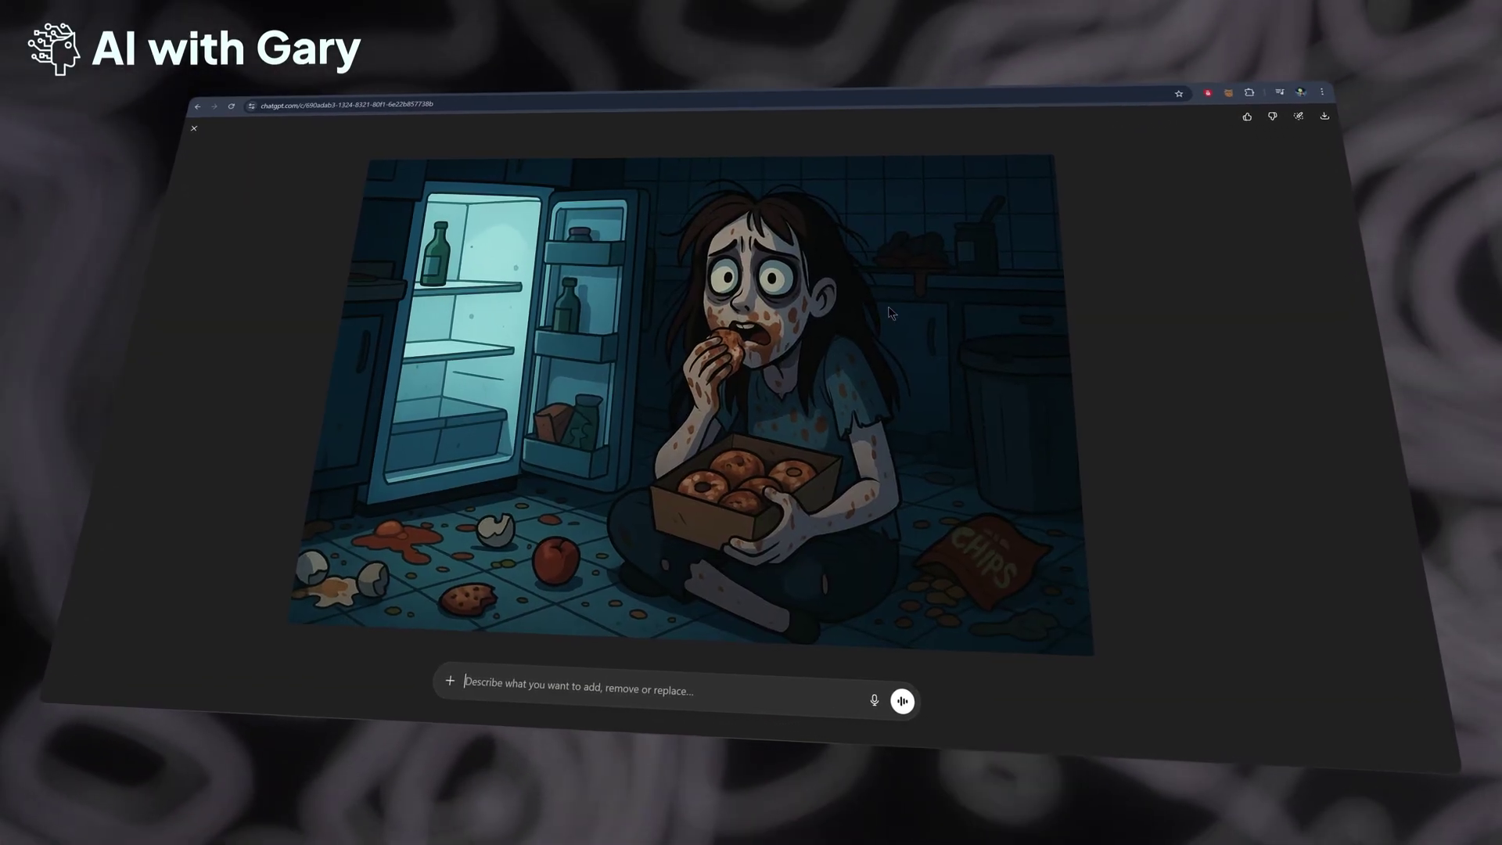
{"action": "key", "text": "Escape"}
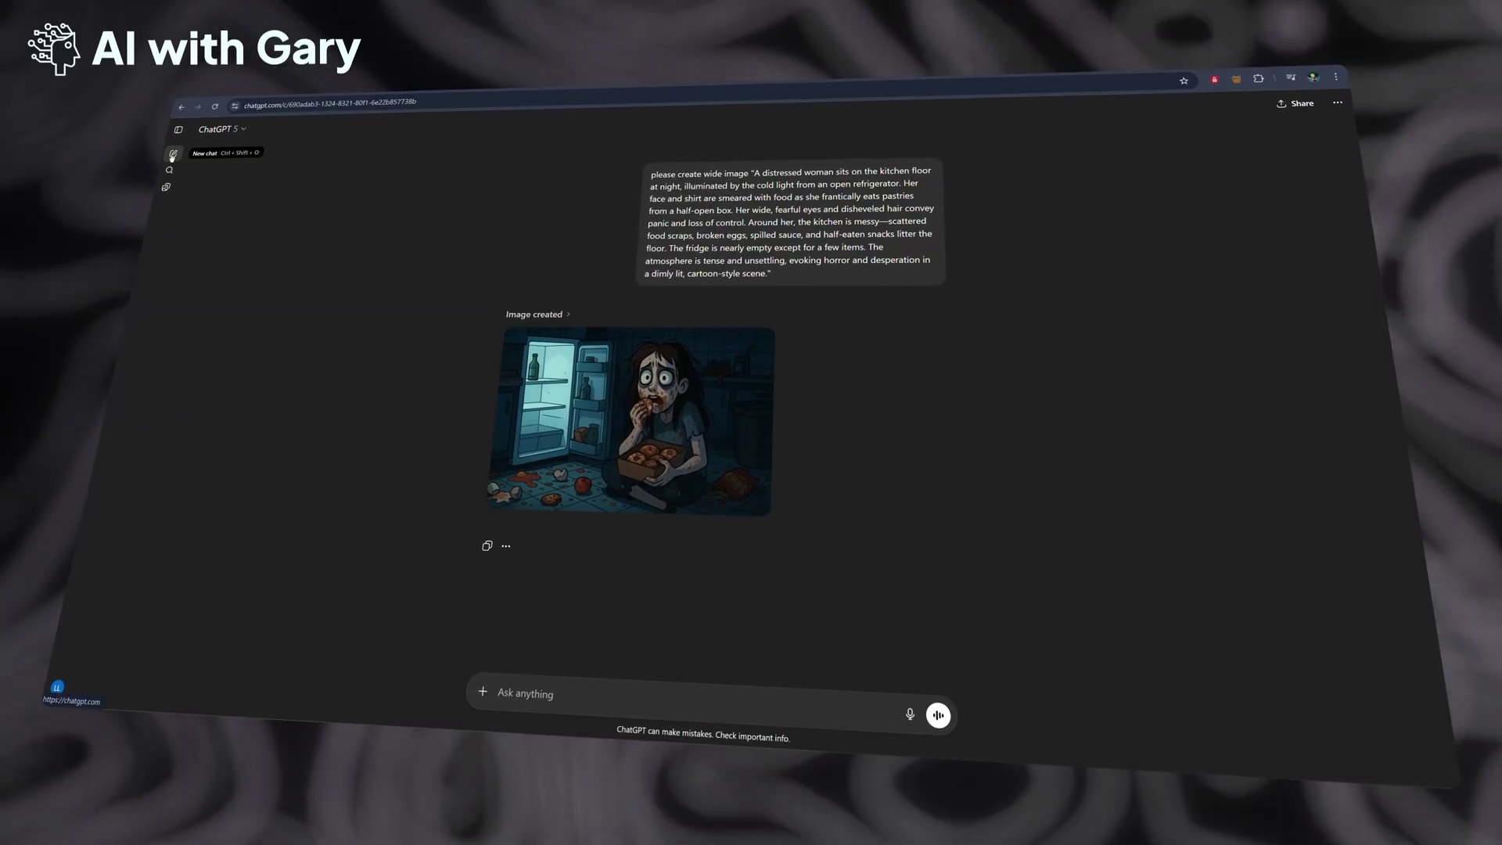
Step: Open the earlier 'Wide image creation' chat and view its comic-style woman image full size
{"action": "left_click", "coordinate": [170, 129]}
{"action": "left_click", "coordinate": [176, 306]}
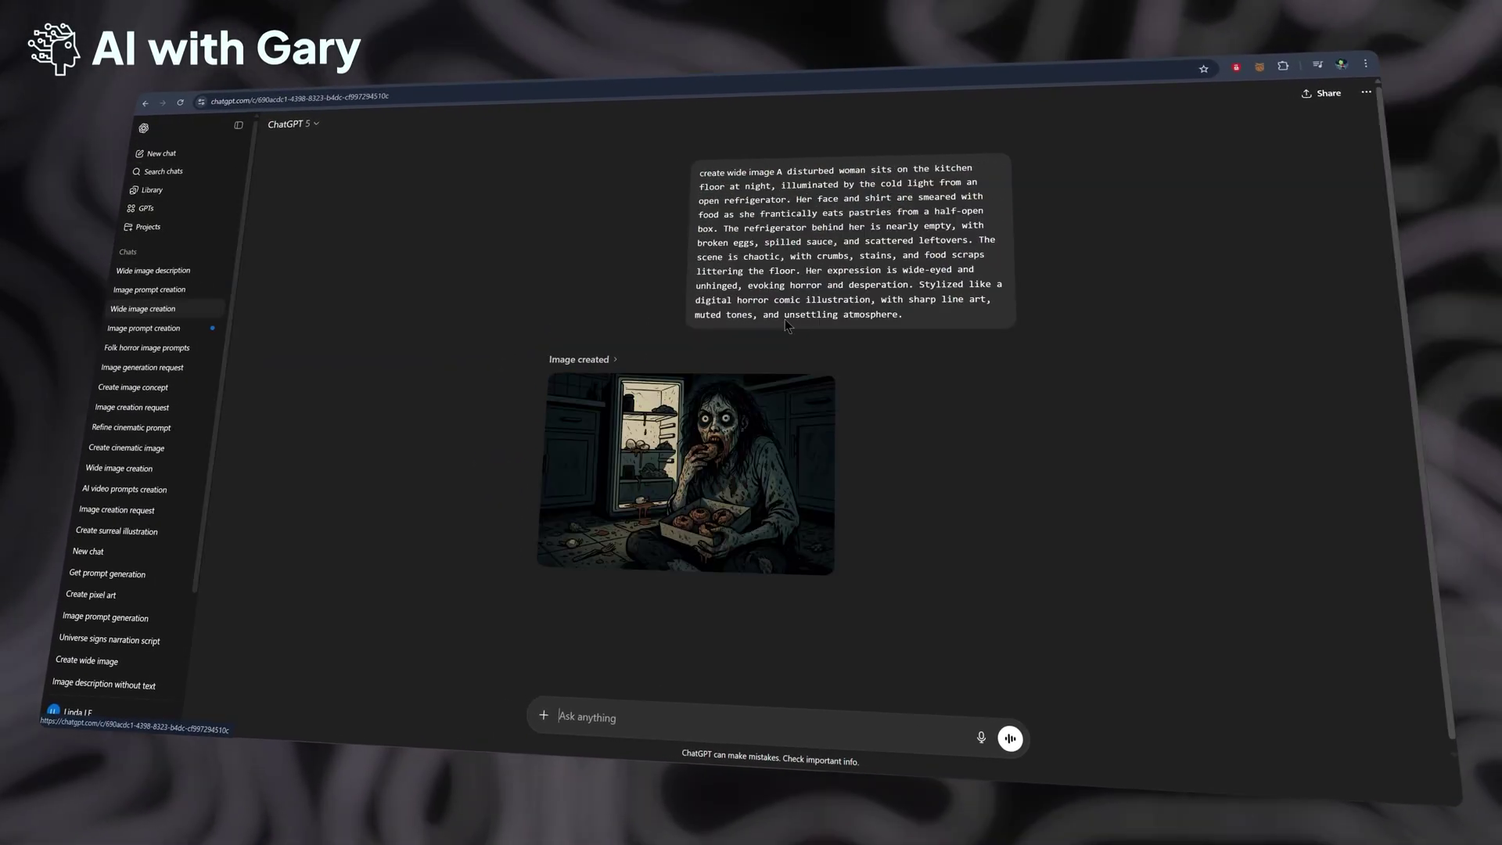
{"action": "key", "text": "ctrl+shift+s"}
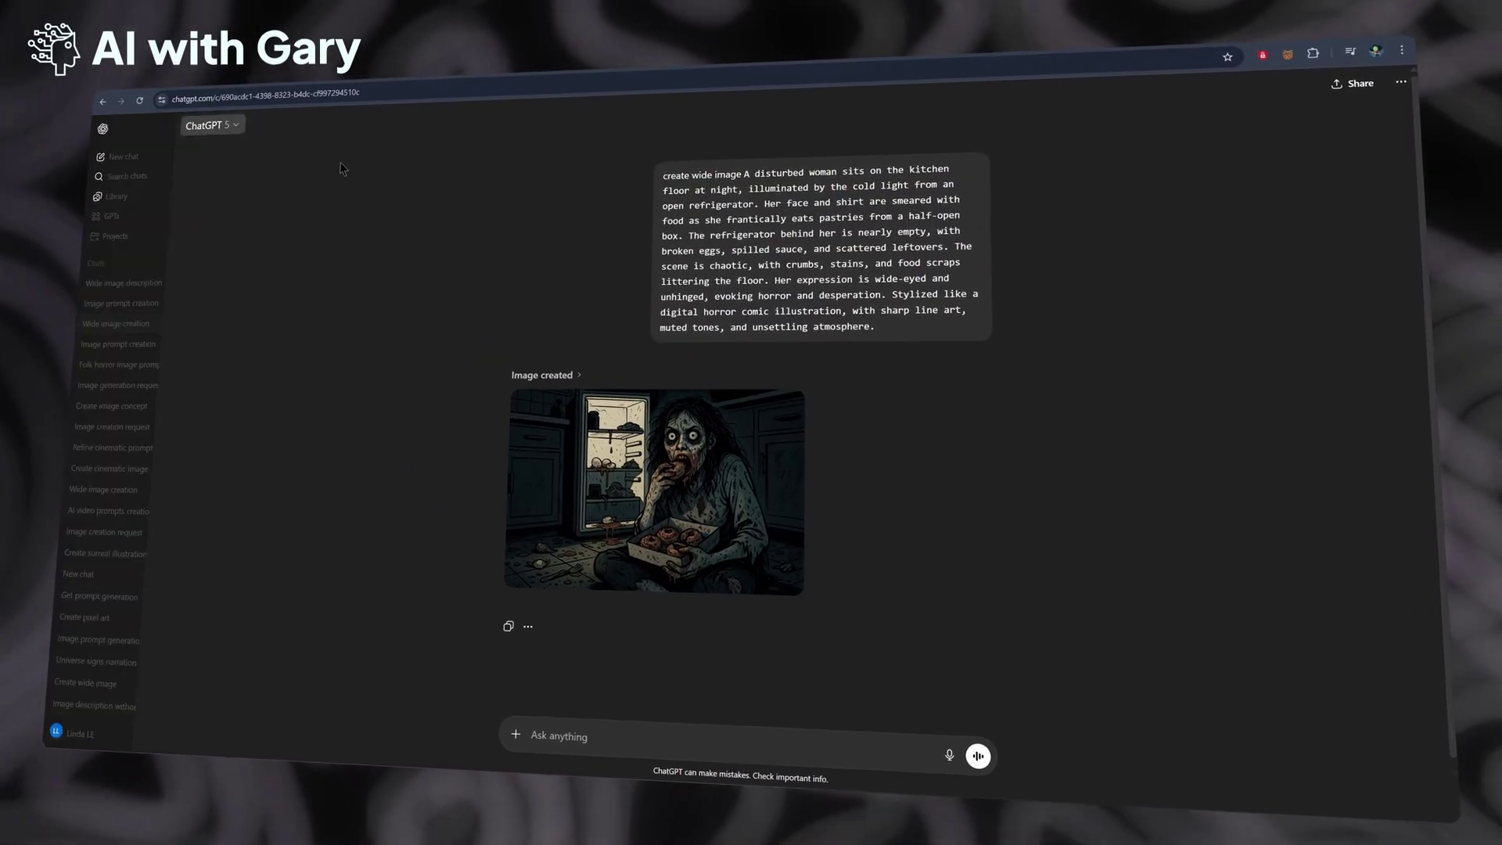
{"action": "left_click", "coordinate": [688, 438]}
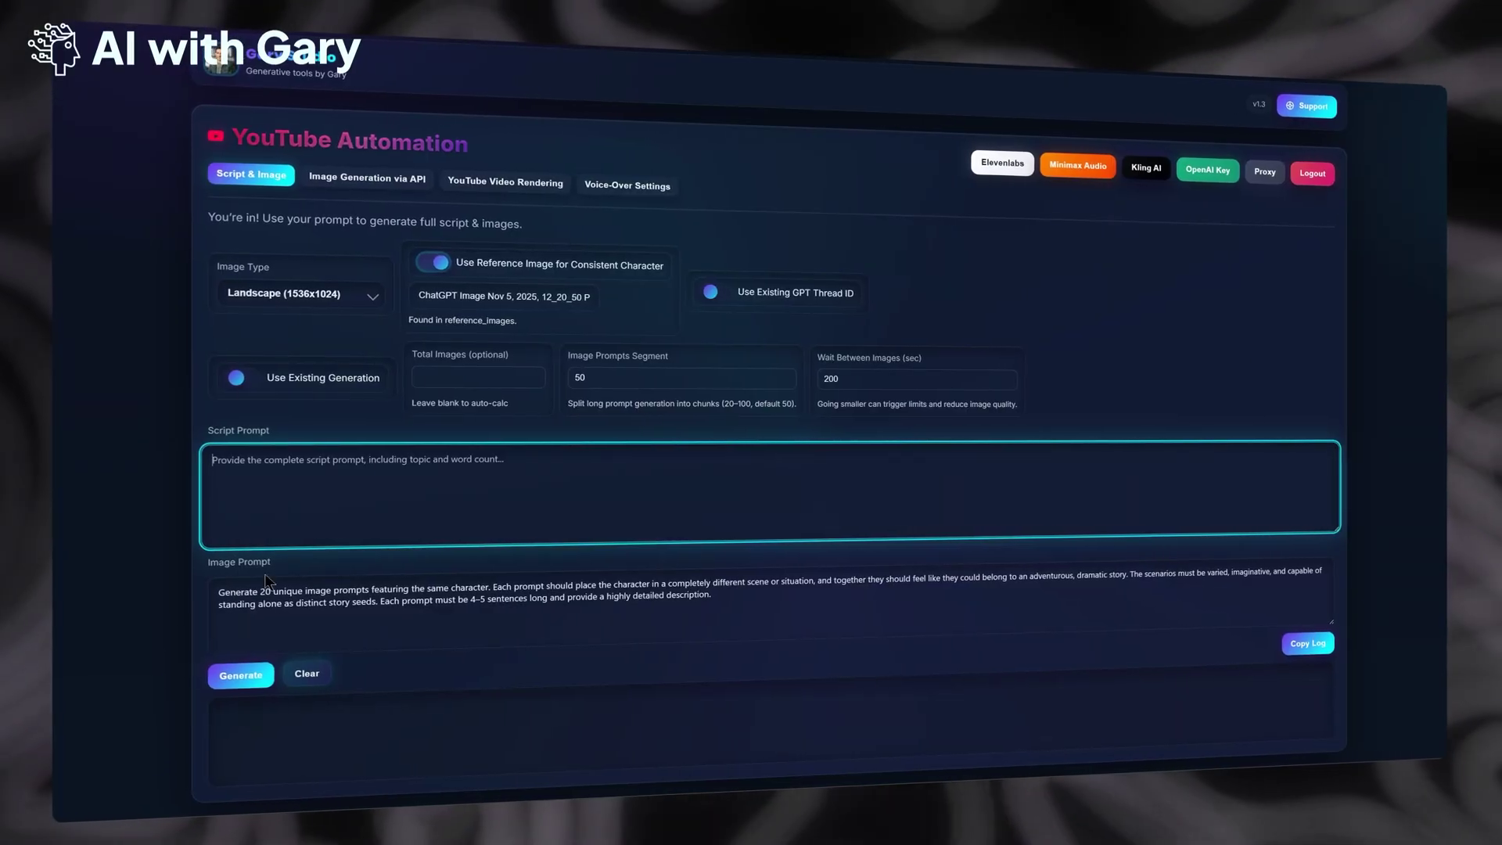
Step: Launch generation of 20 Landscape 1536x1024 image prompts using the woman's reference image
{"action": "left_click", "coordinate": [235, 674]}
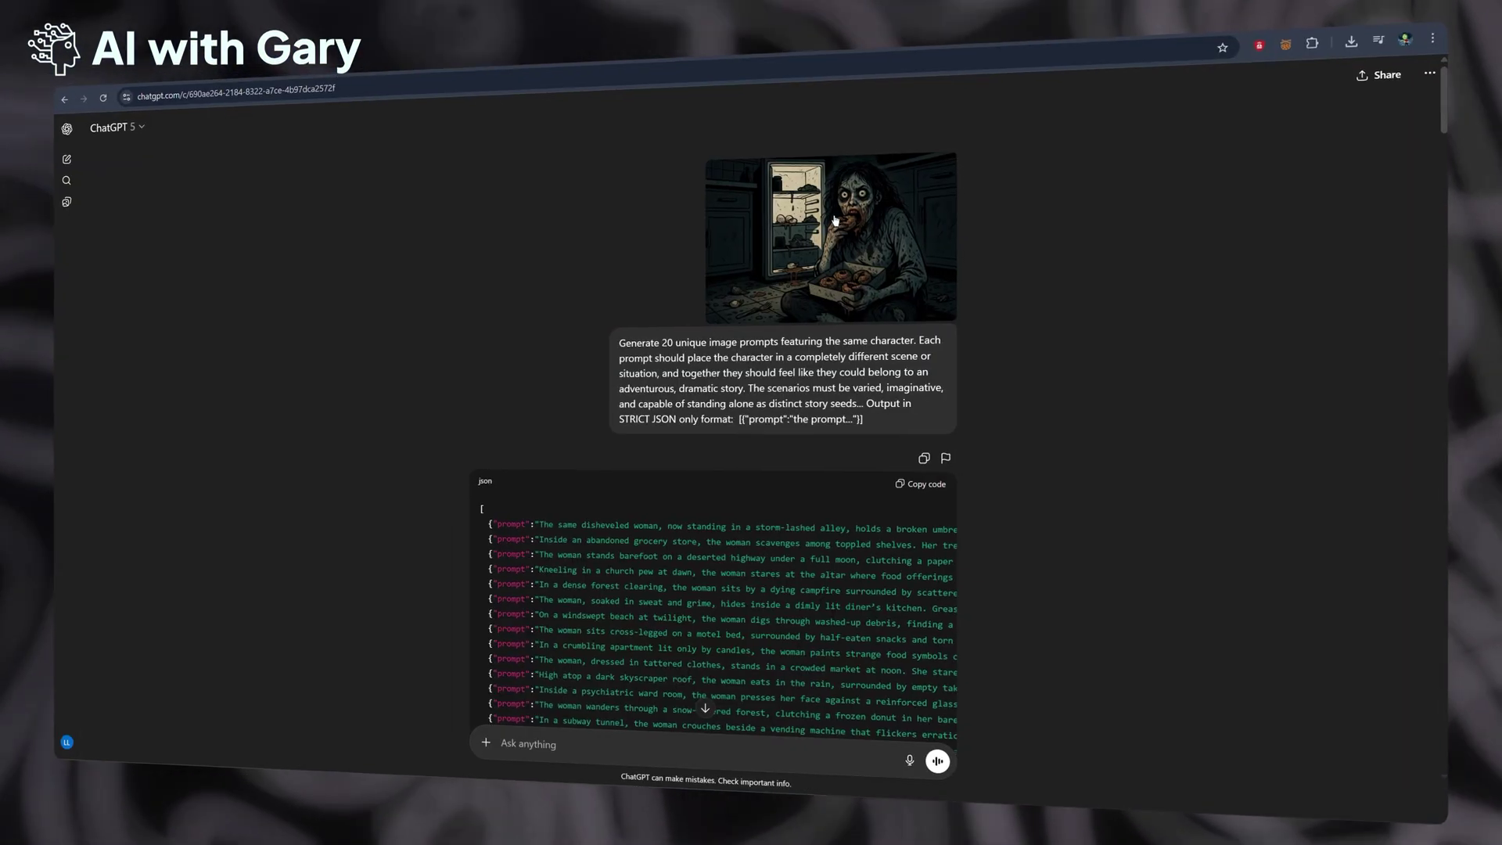
{"action": "left_click", "coordinate": [820, 215]}
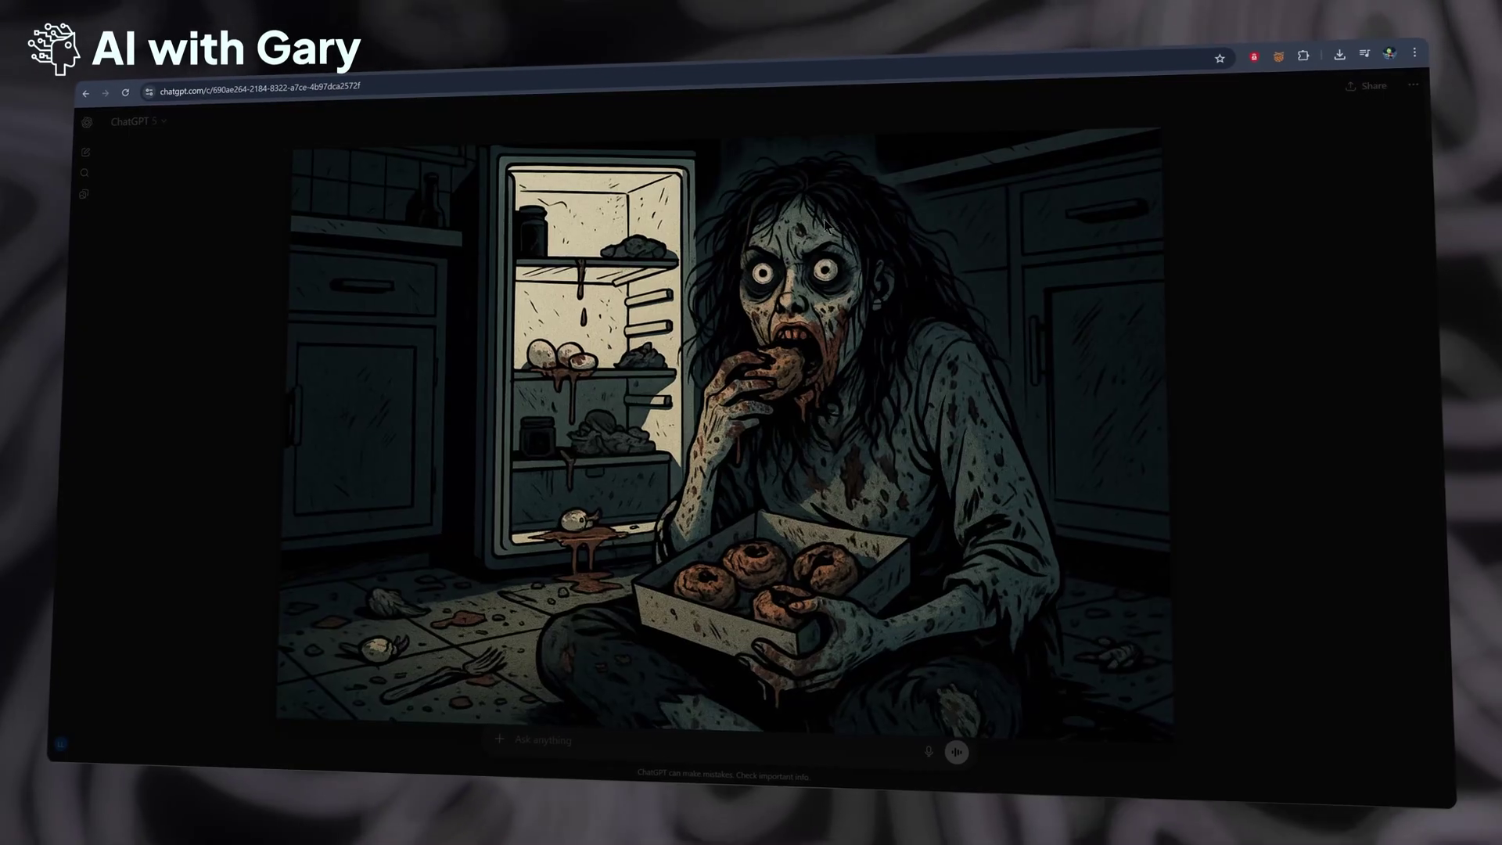
{"action": "key", "text": "Escape"}
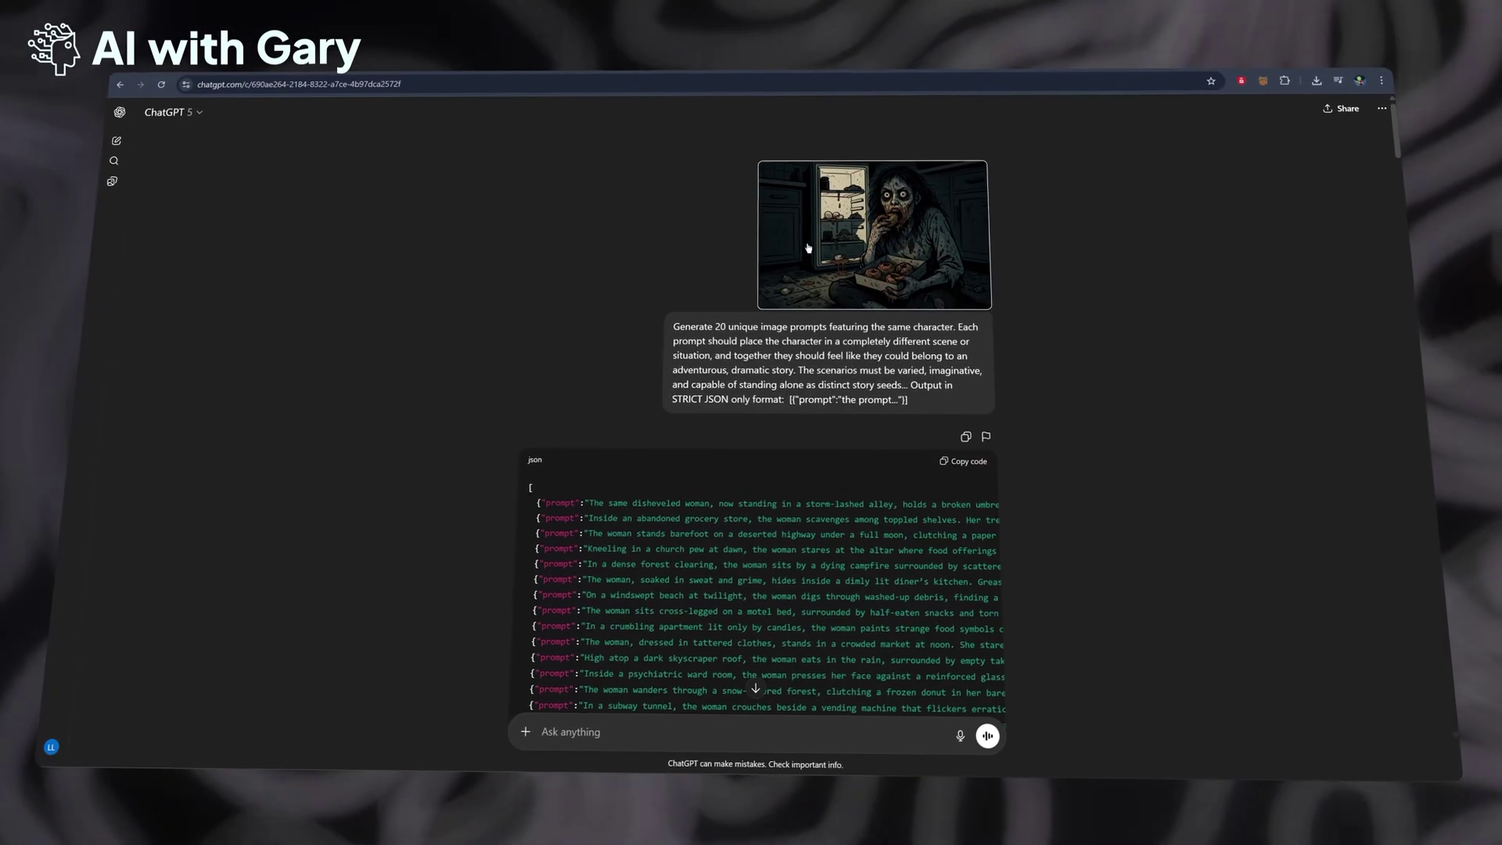
{"action": "left_click_drag", "start_coordinate": [701, 323], "coordinate": [927, 393]}
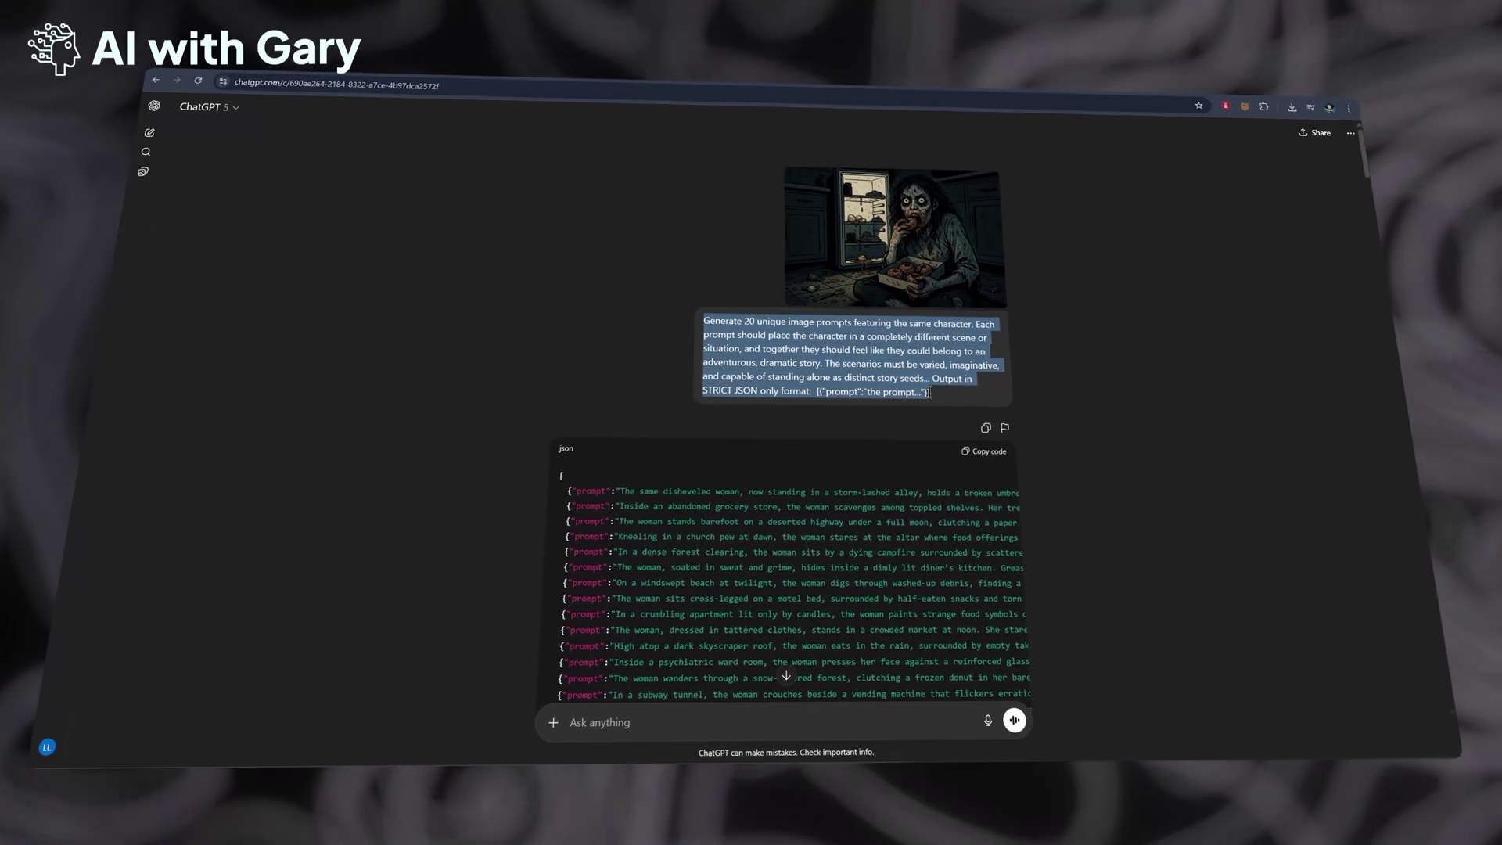
{"action": "left_click", "coordinate": [961, 396]}
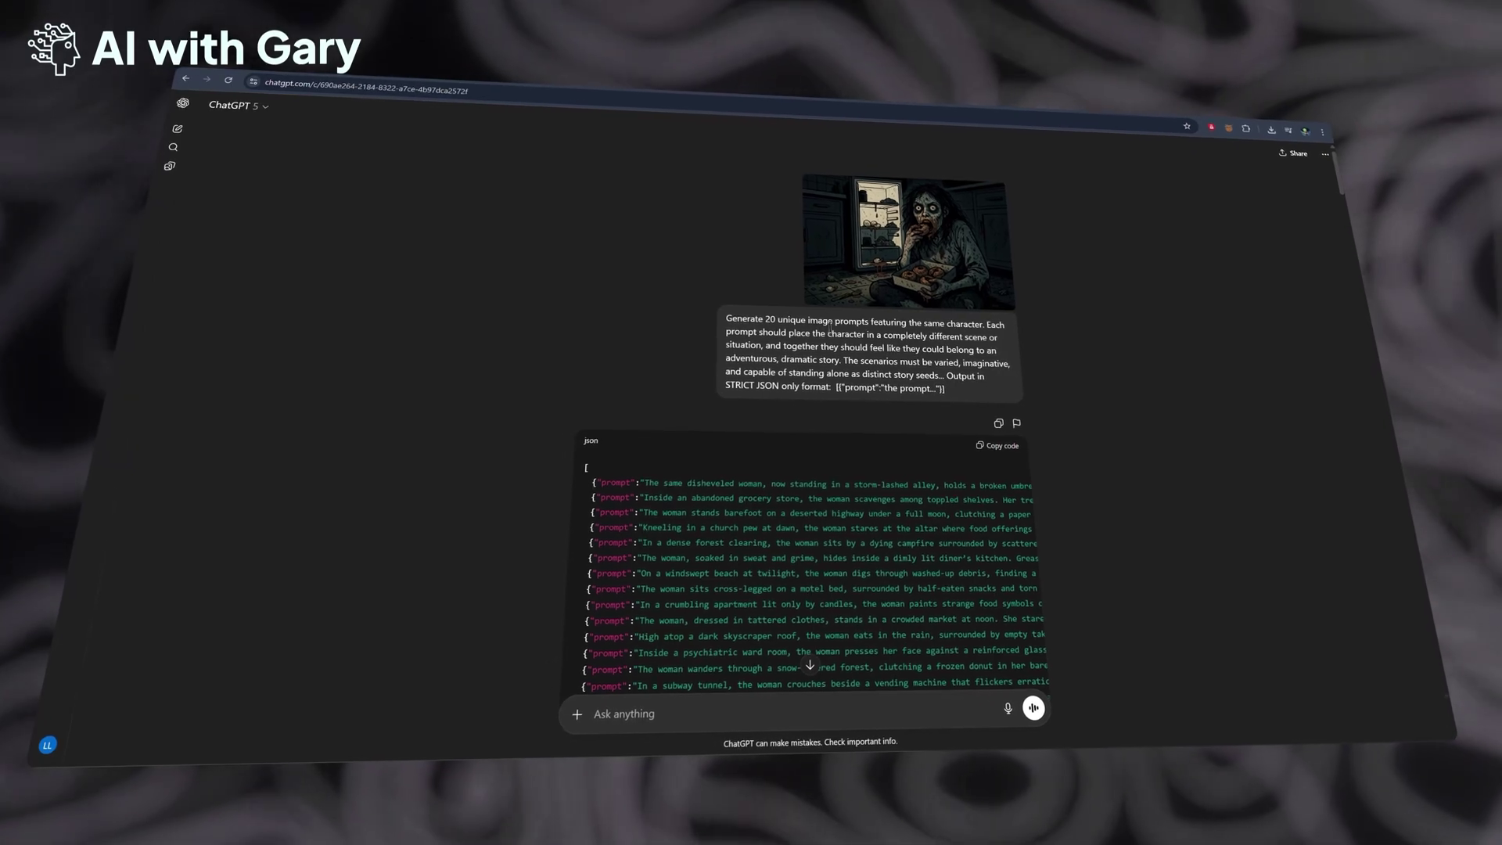
{"action": "triple_click", "coordinate": [864, 358]}
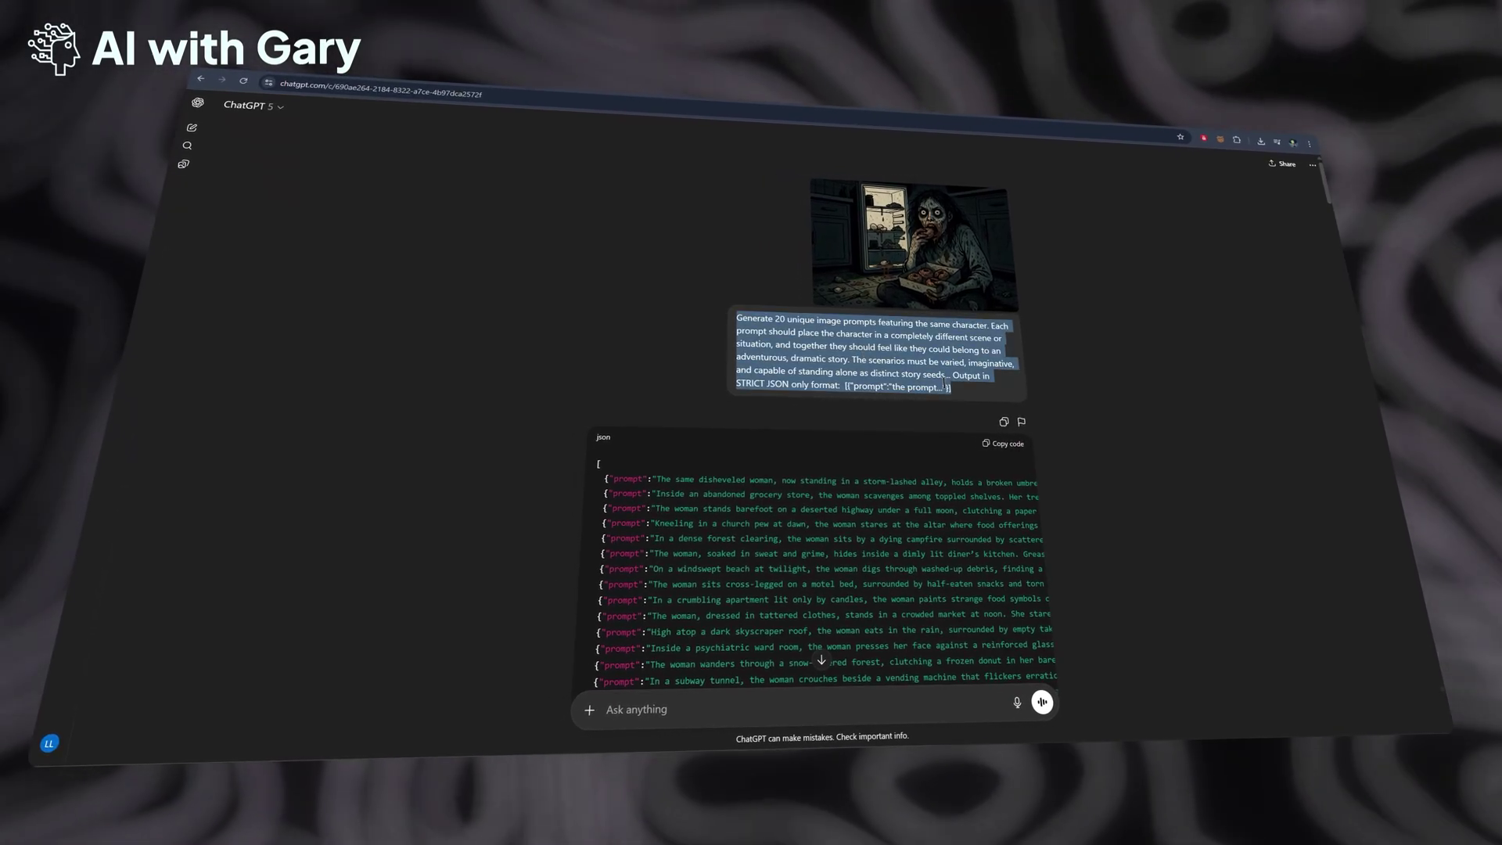
{"action": "left_click", "coordinate": [944, 386]}
{"action": "triple_click", "coordinate": [944, 386]}
{"action": "left_click", "coordinate": [944, 385]}
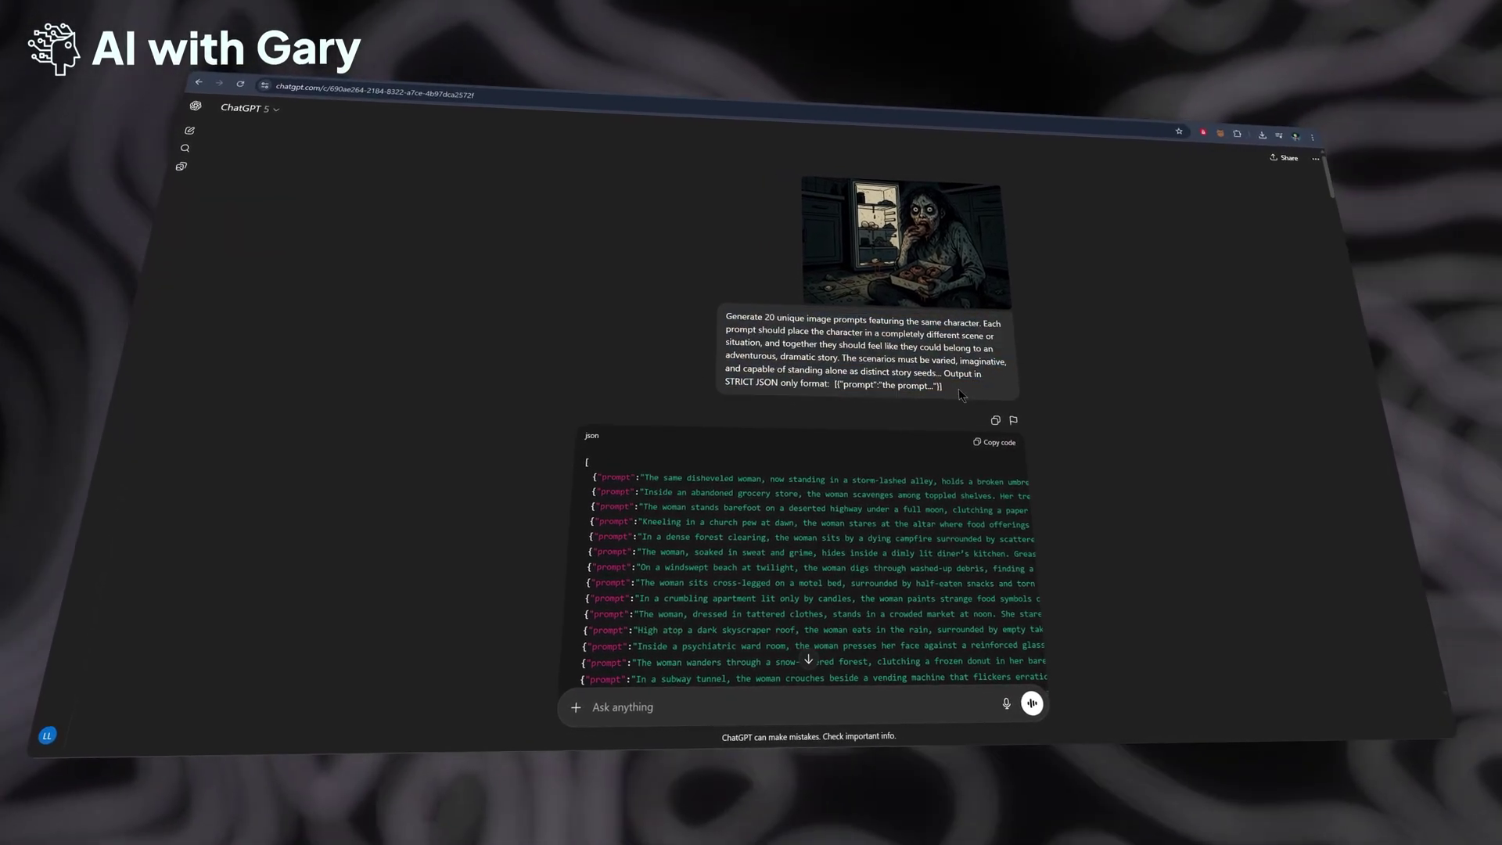
{"action": "scroll", "coordinate": [943, 385], "scroll_direction": "down", "scroll_amount": 3}
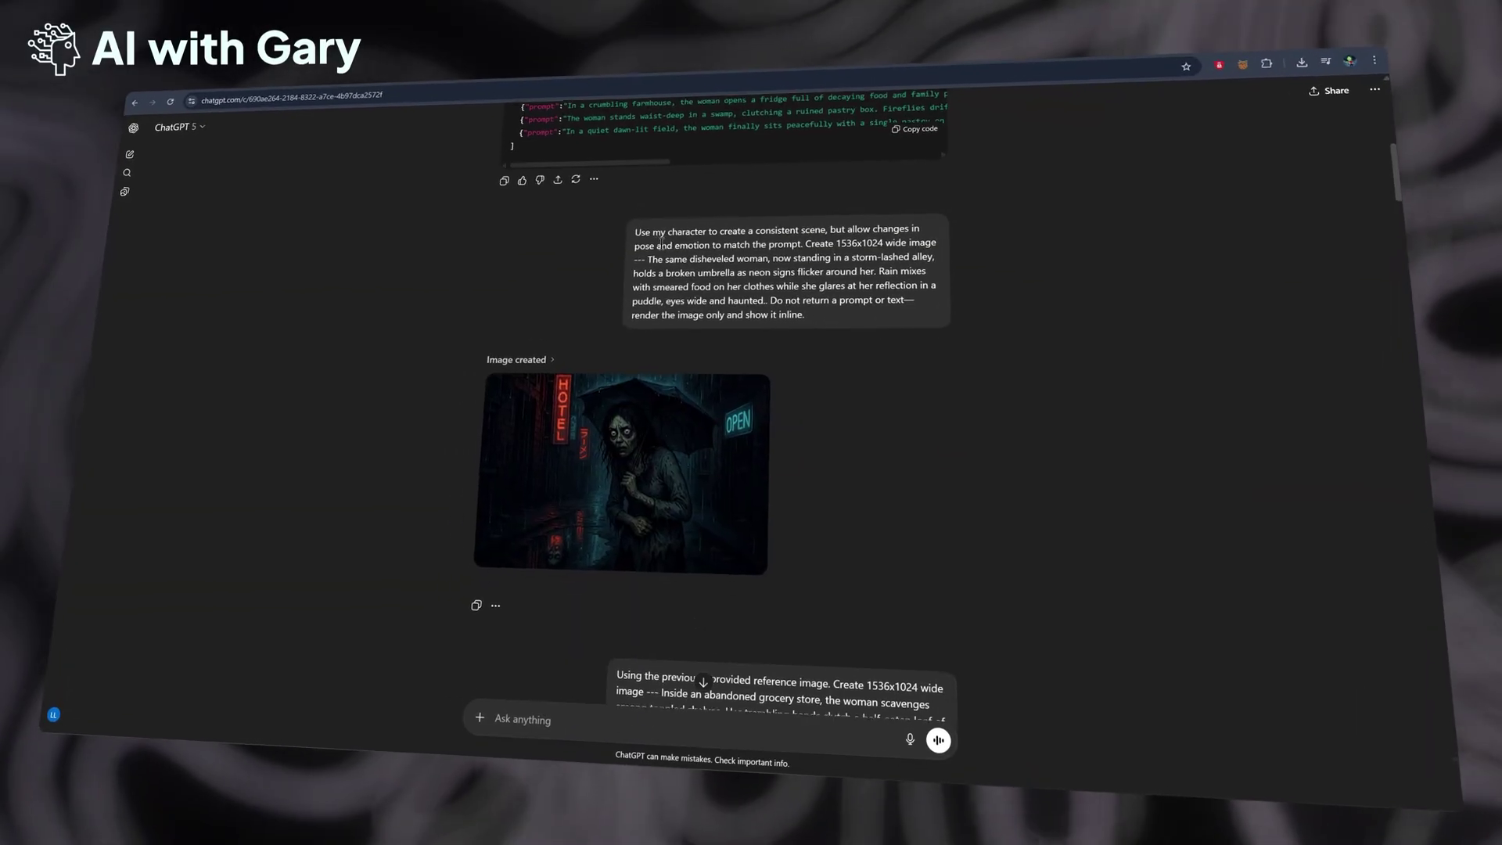
{"action": "left_click_drag", "start_coordinate": [647, 280], "coordinate": [808, 358]}
{"action": "left_click", "coordinate": [811, 333]}
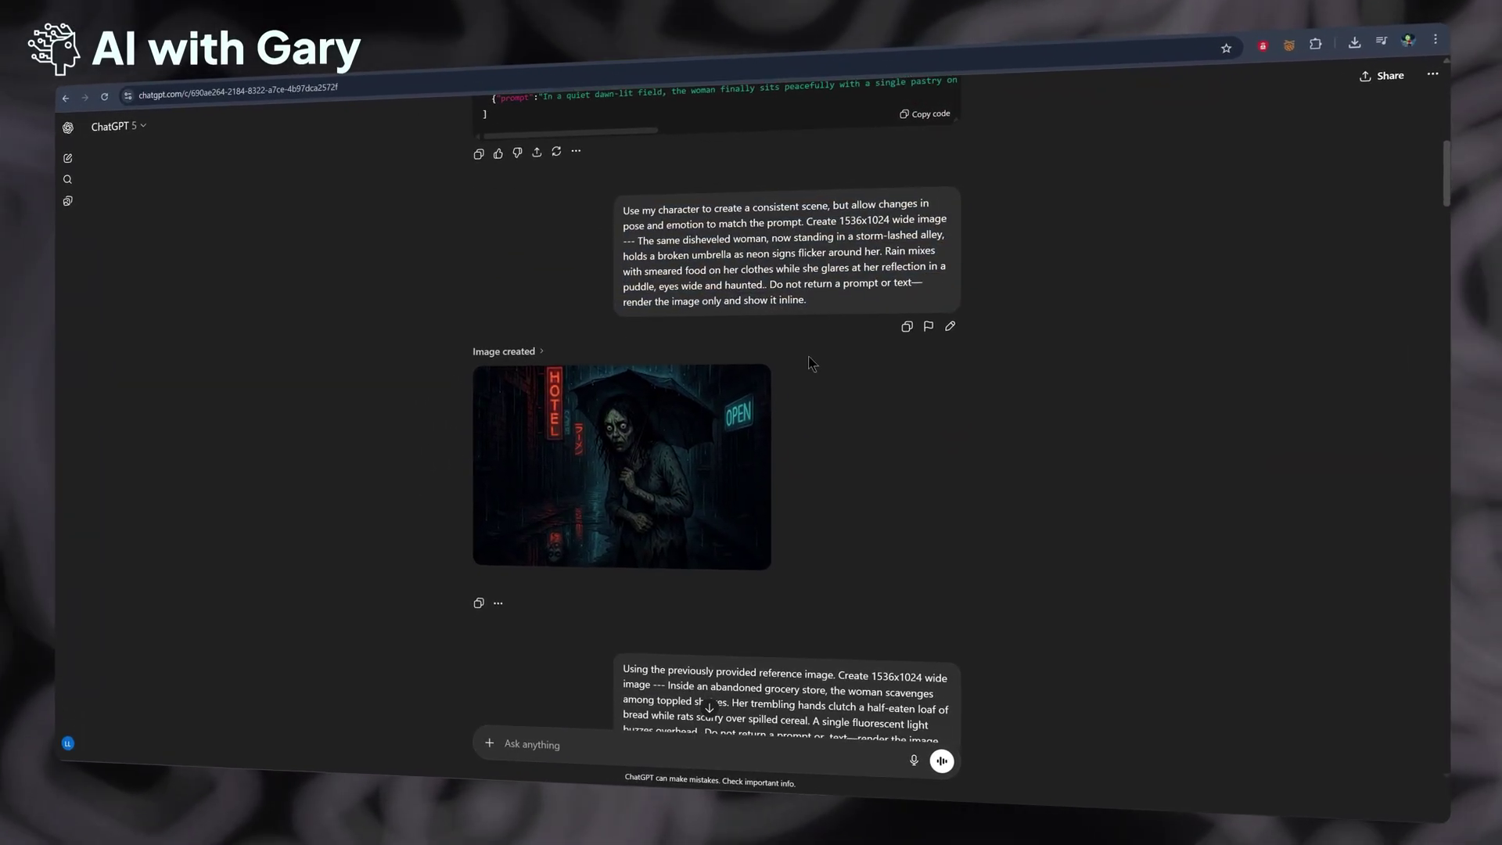
{"action": "scroll", "coordinate": [813, 344], "scroll_direction": "down", "scroll_amount": 5}
{"action": "scroll", "coordinate": [820, 356], "scroll_direction": "down", "scroll_amount": 5}
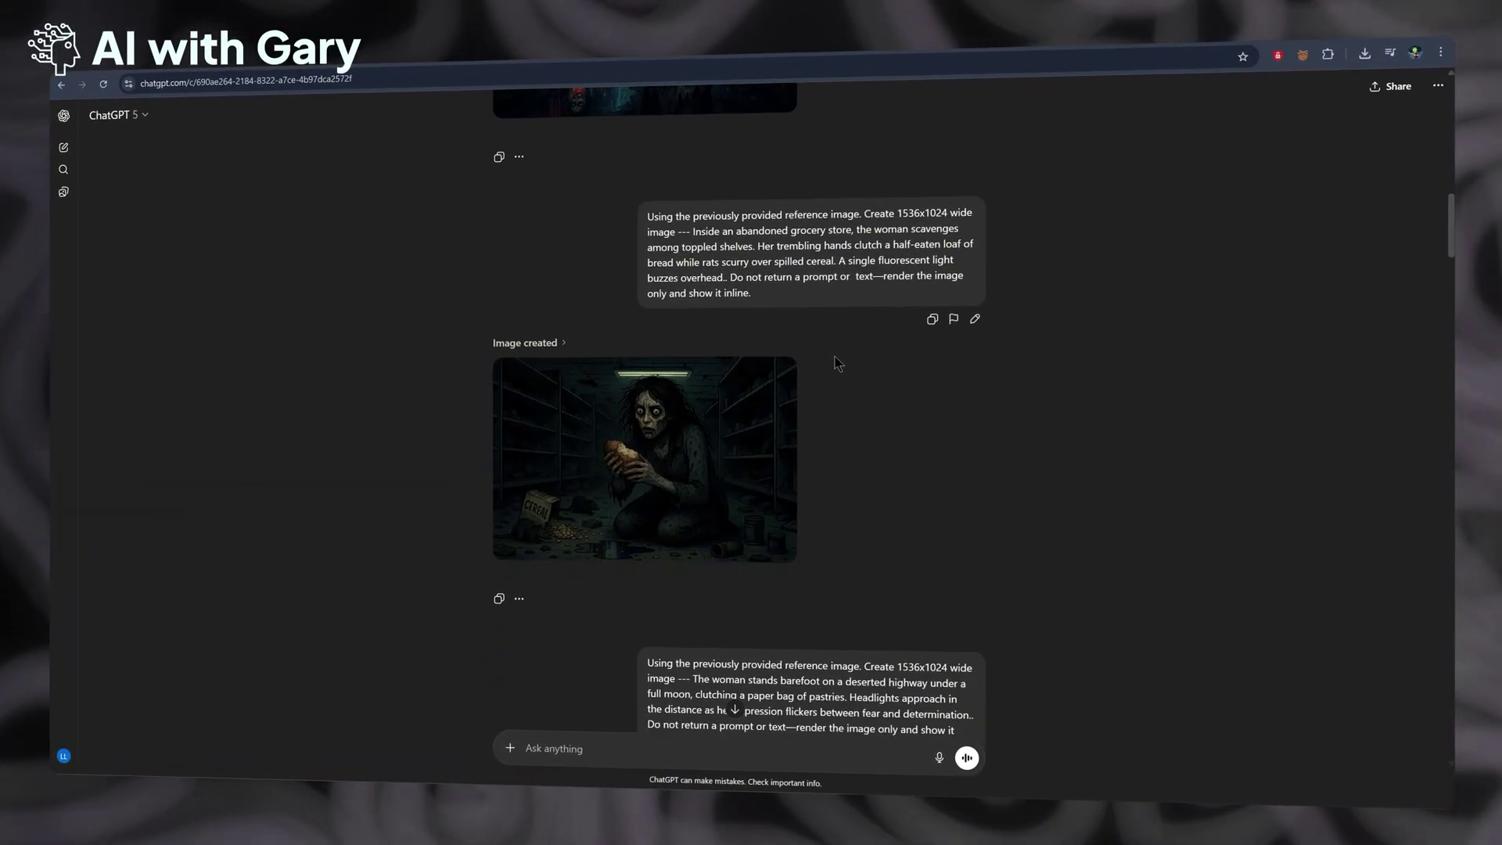
{"action": "scroll", "coordinate": [853, 356], "scroll_direction": "down", "scroll_amount": 3}
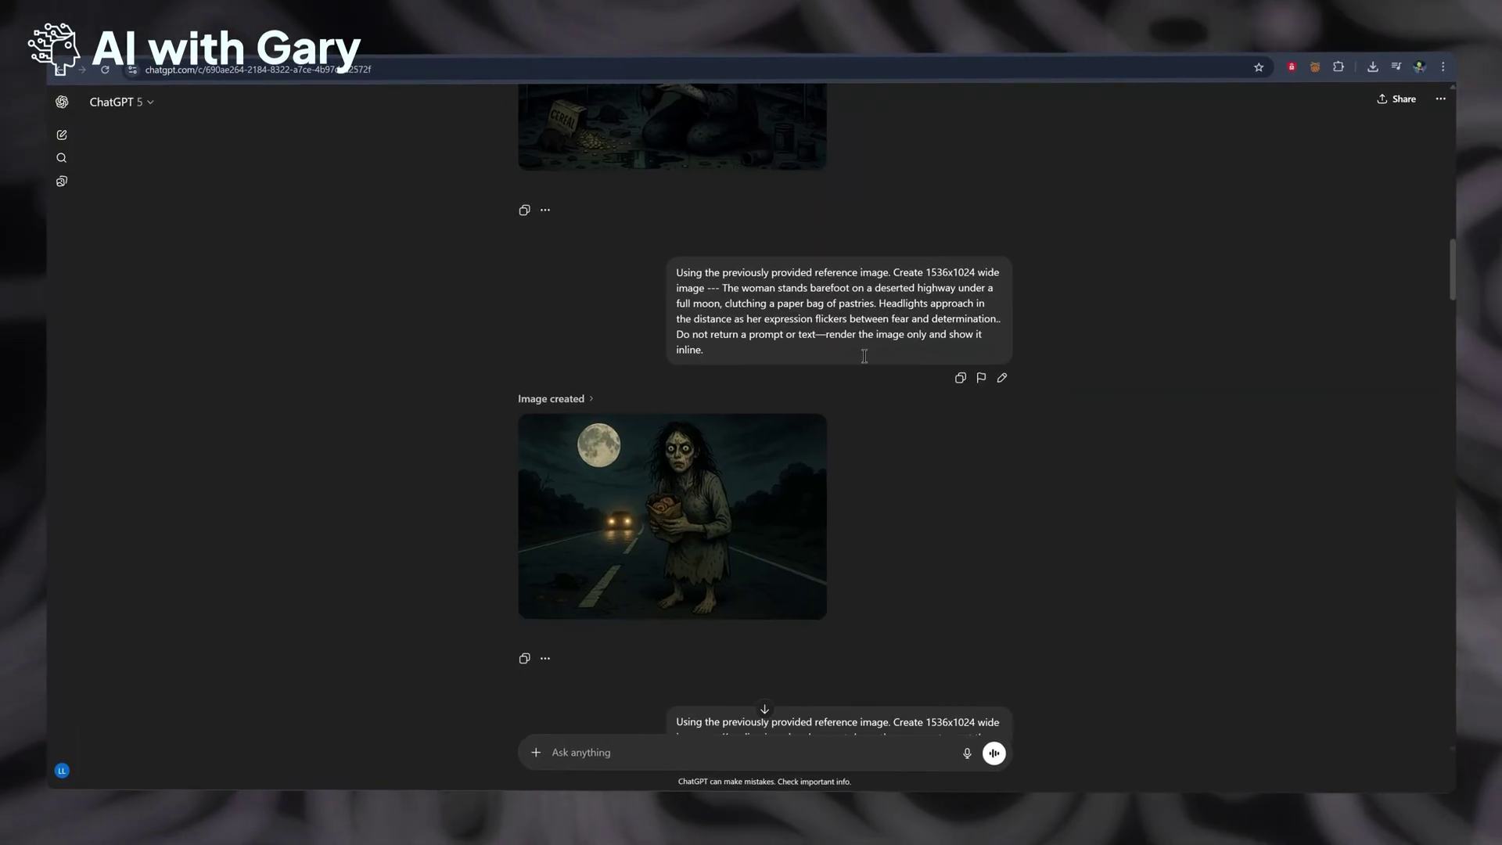
{"action": "left_click", "coordinate": [719, 406]}
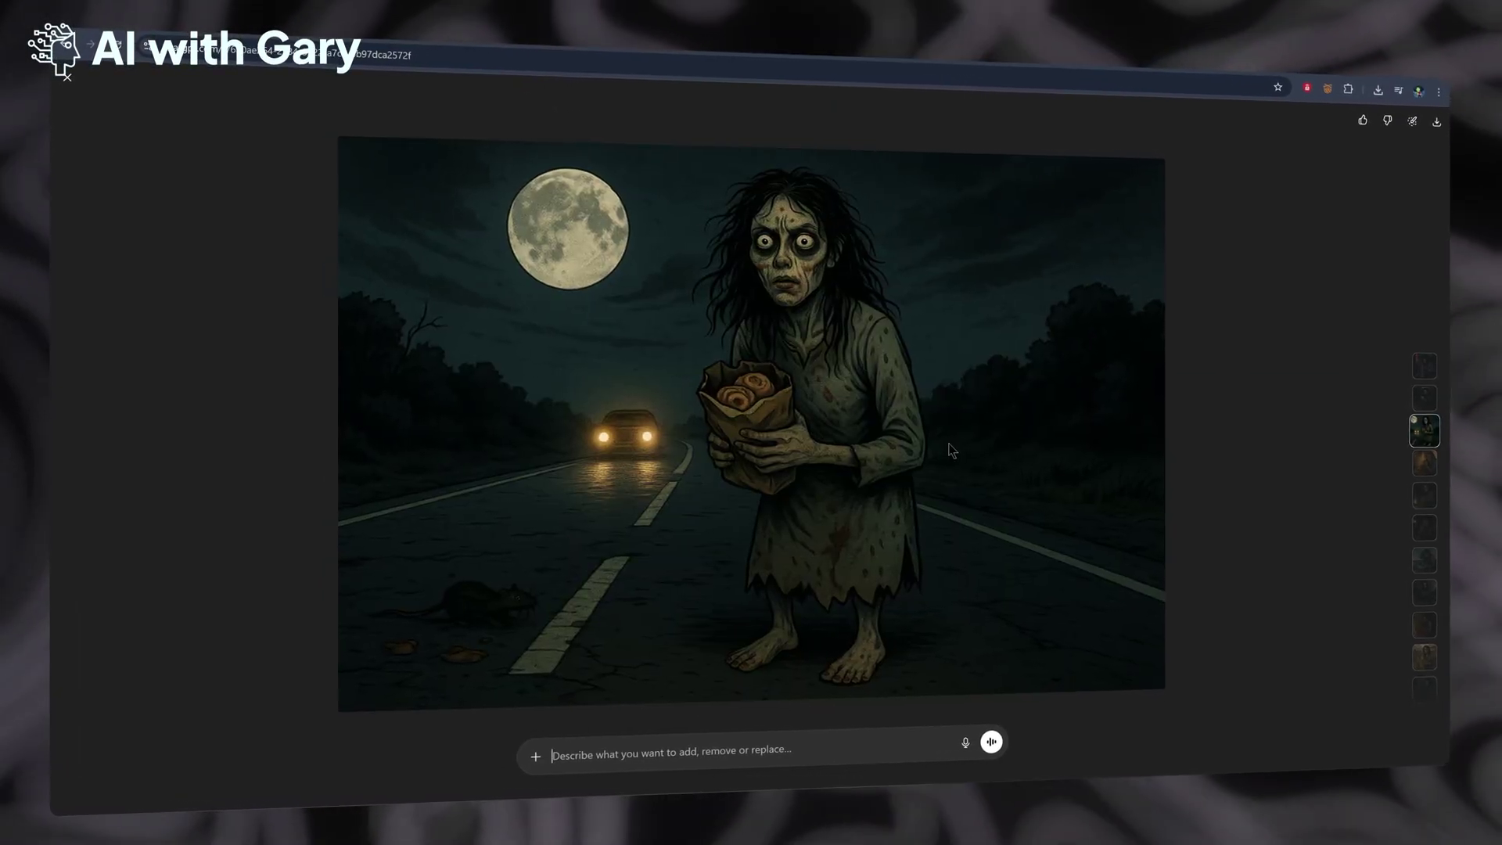
{"action": "key", "text": "Escape"}
{"action": "scroll", "coordinate": [956, 442], "scroll_direction": "down", "scroll_amount": 4}
{"action": "scroll", "coordinate": [962, 450], "scroll_direction": "down", "scroll_amount": 3}
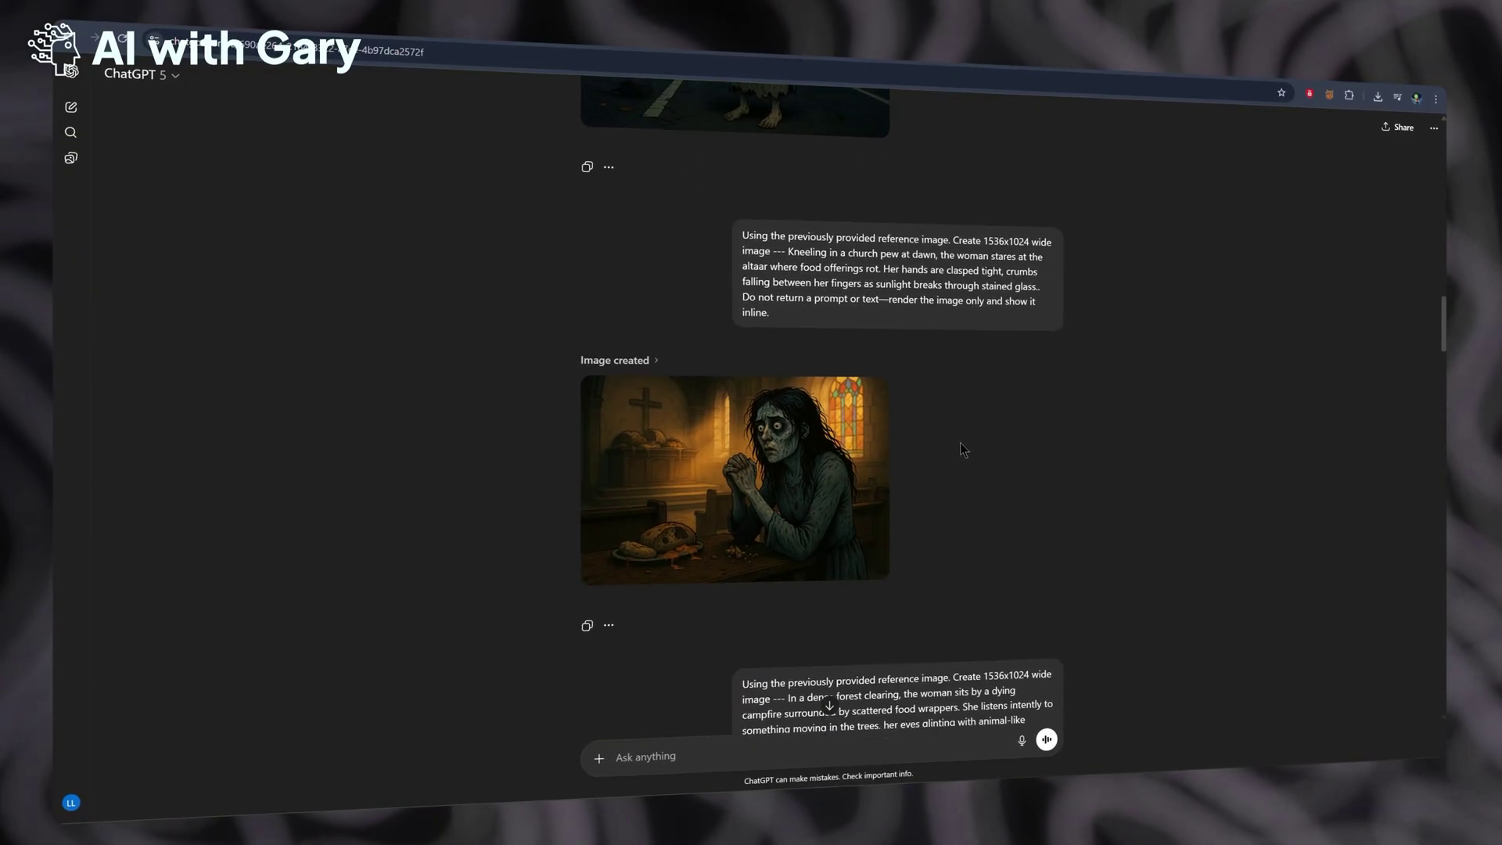
{"action": "left_click", "coordinate": [822, 438]}
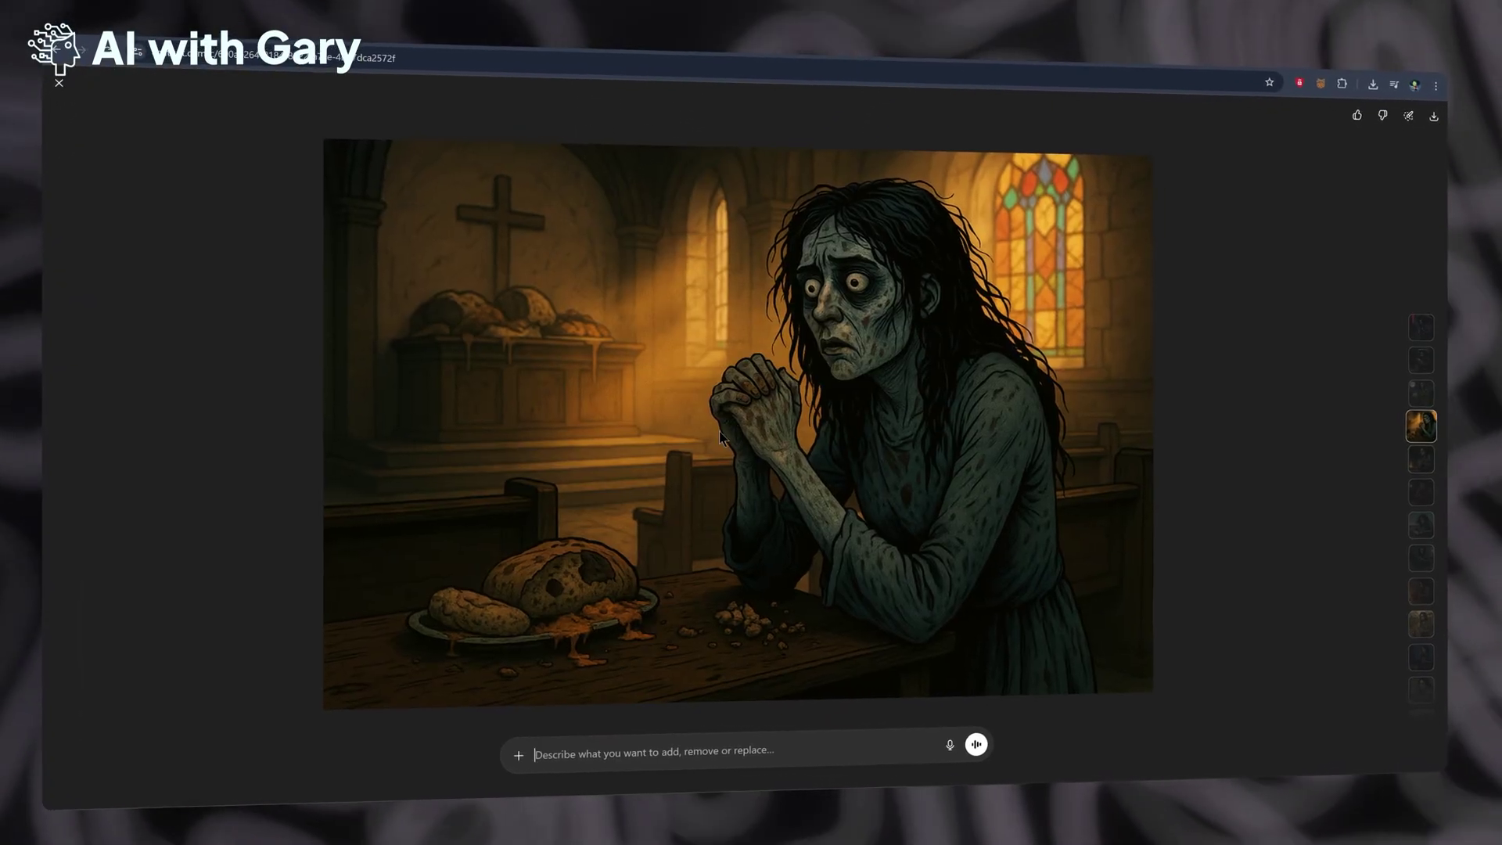
{"action": "left_click", "coordinate": [52, 115]}
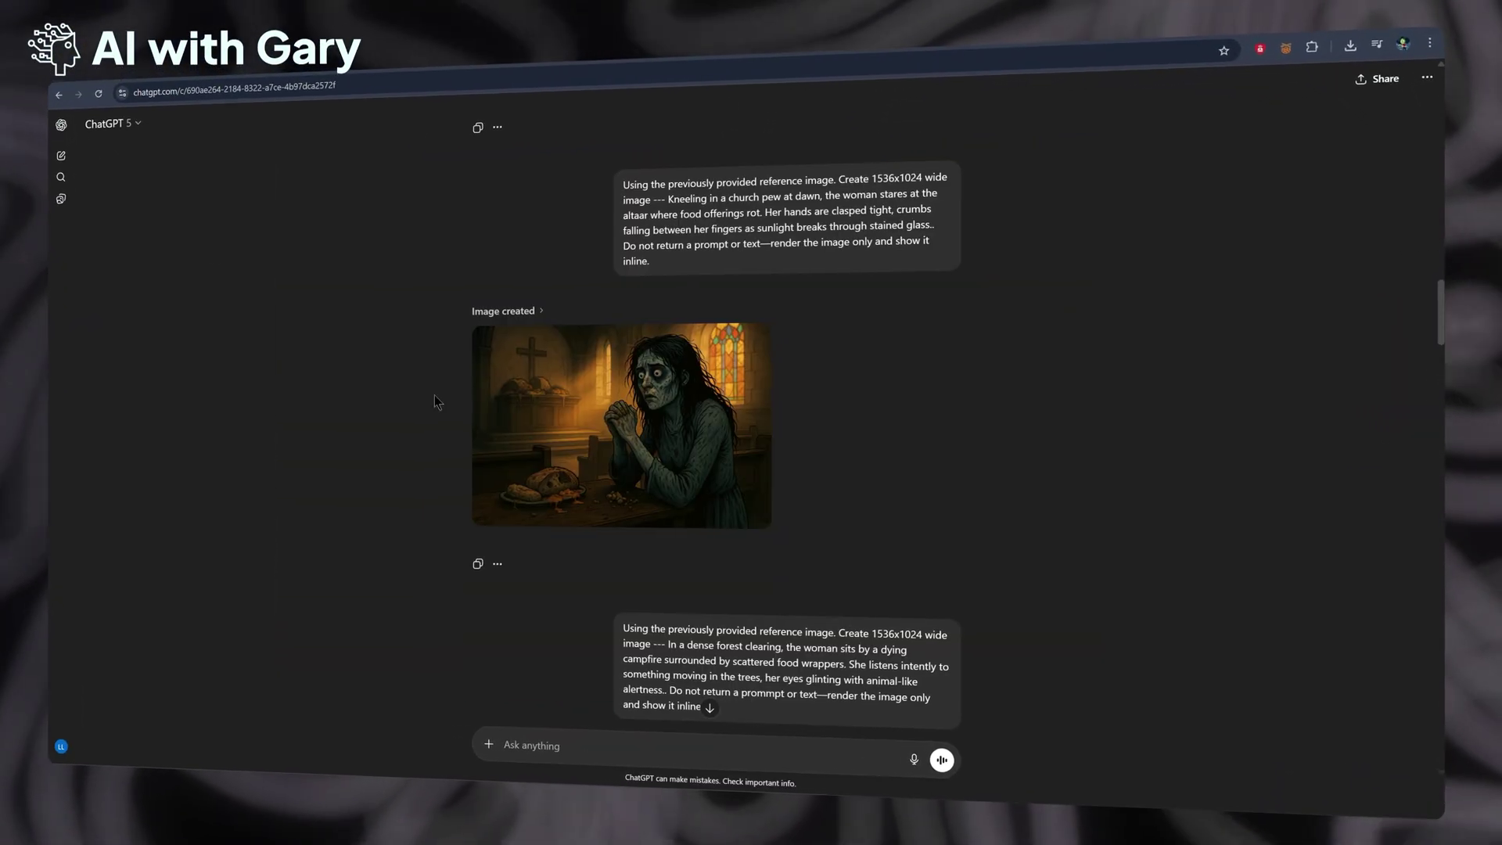
{"action": "left_click", "coordinate": [105, 114]}
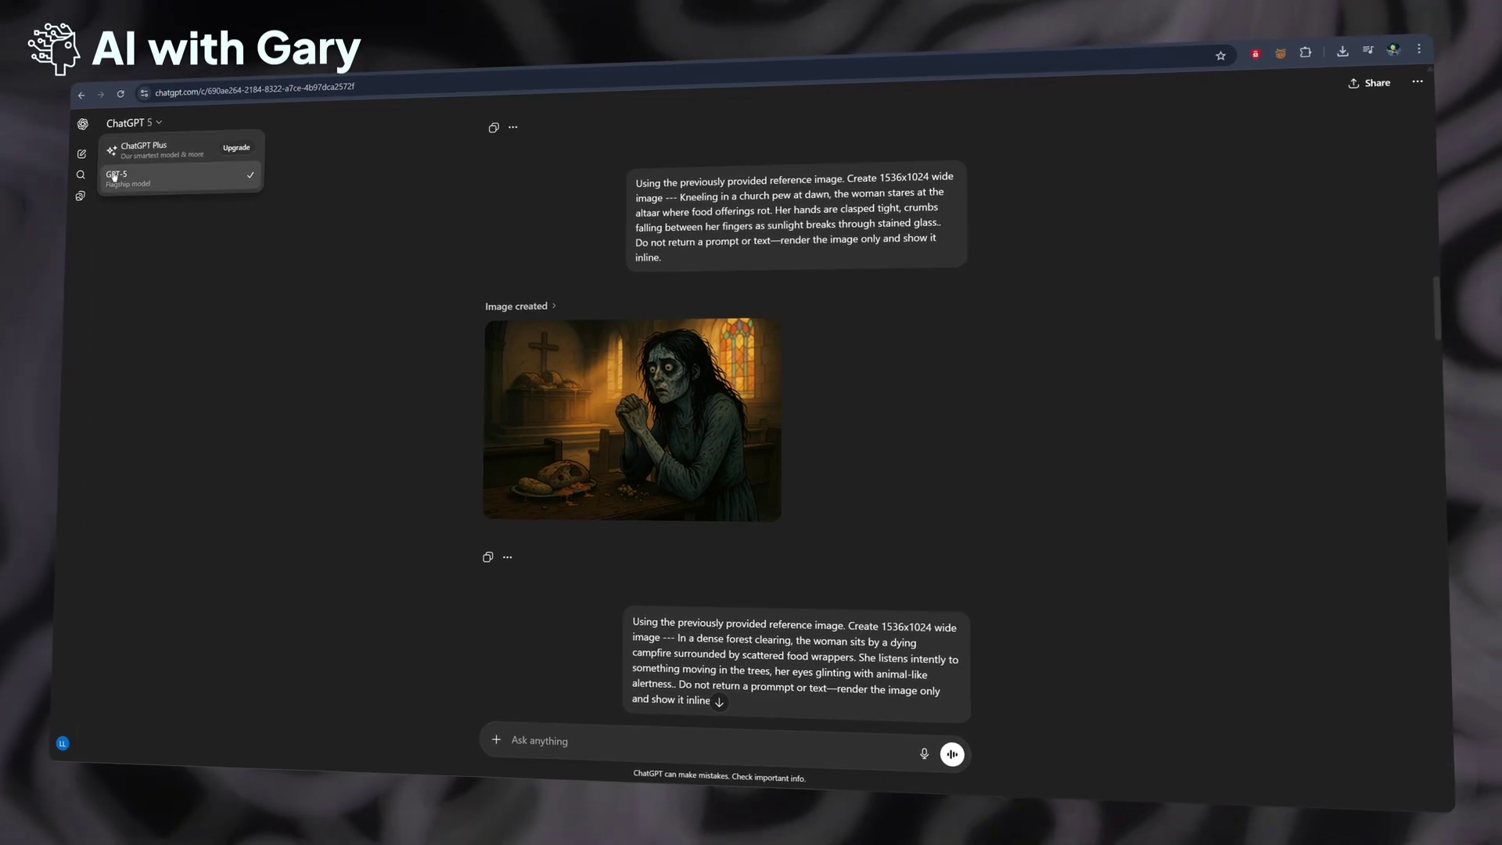
{"action": "left_click", "coordinate": [1010, 415]}
{"action": "scroll", "coordinate": [965, 423], "scroll_direction": "down", "scroll_amount": 2}
{"action": "scroll", "coordinate": [965, 423], "scroll_direction": "down", "scroll_amount": 10}
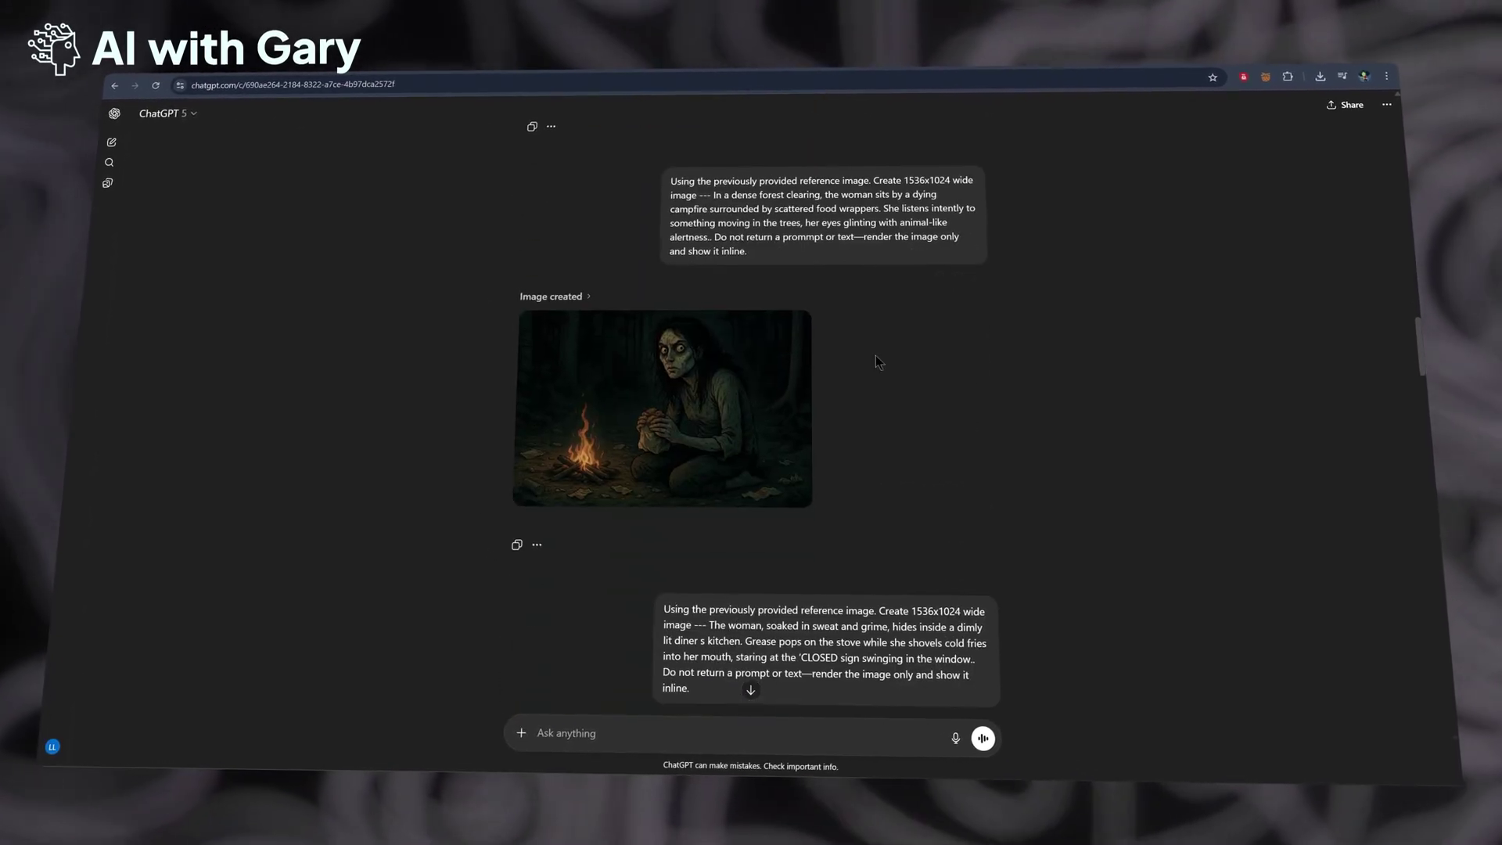
{"action": "scroll", "coordinate": [749, 368], "scroll_direction": "down", "scroll_amount": 2}
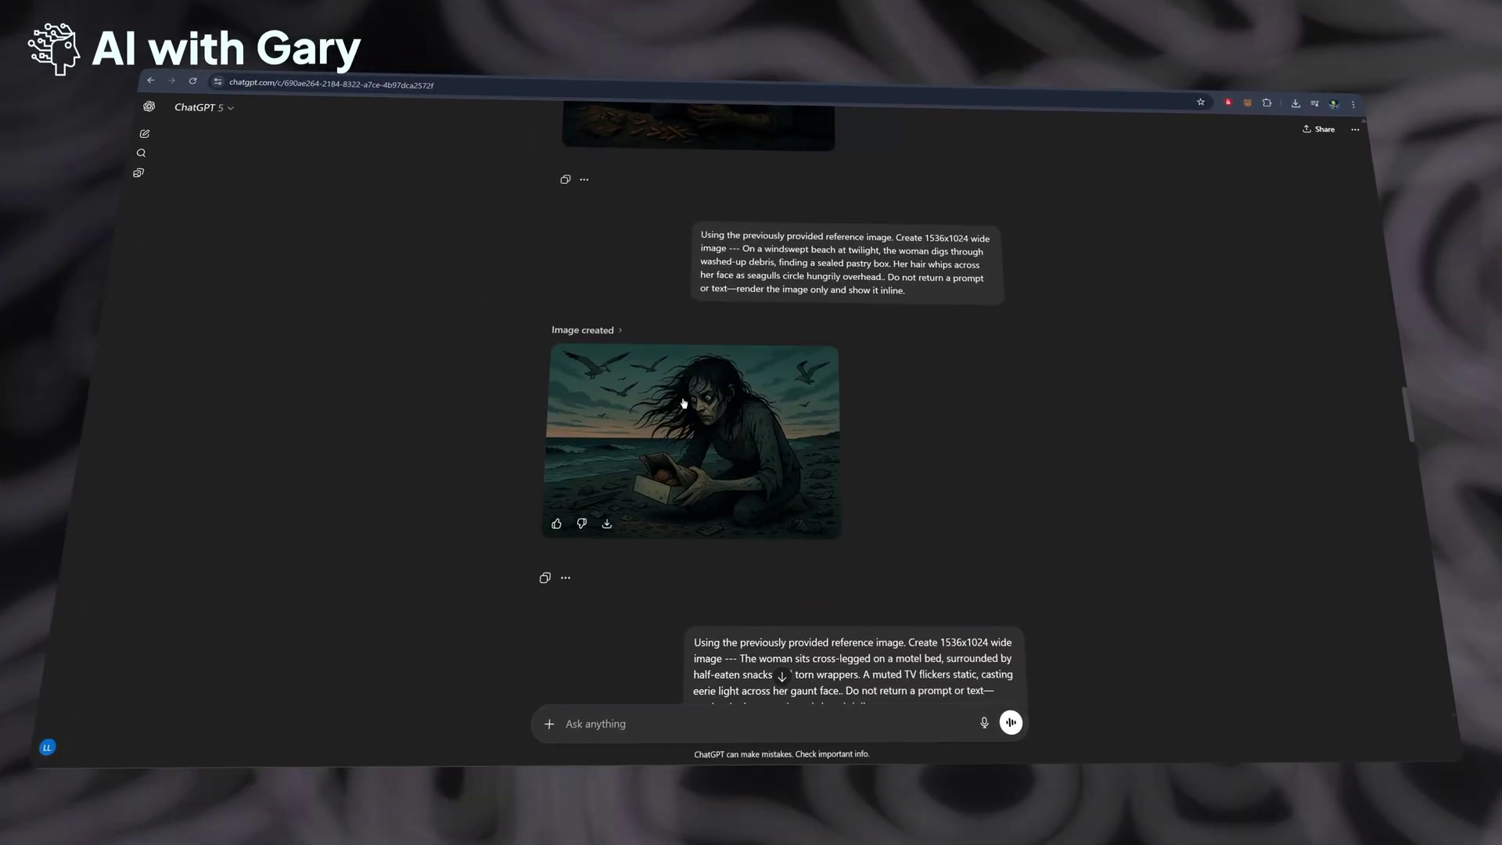
{"action": "left_click", "coordinate": [657, 410]}
{"action": "key", "text": "Escape"}
{"action": "scroll", "coordinate": [921, 466], "scroll_direction": "down", "scroll_amount": 3}
{"action": "scroll", "coordinate": [921, 466], "scroll_direction": "down", "scroll_amount": 5}
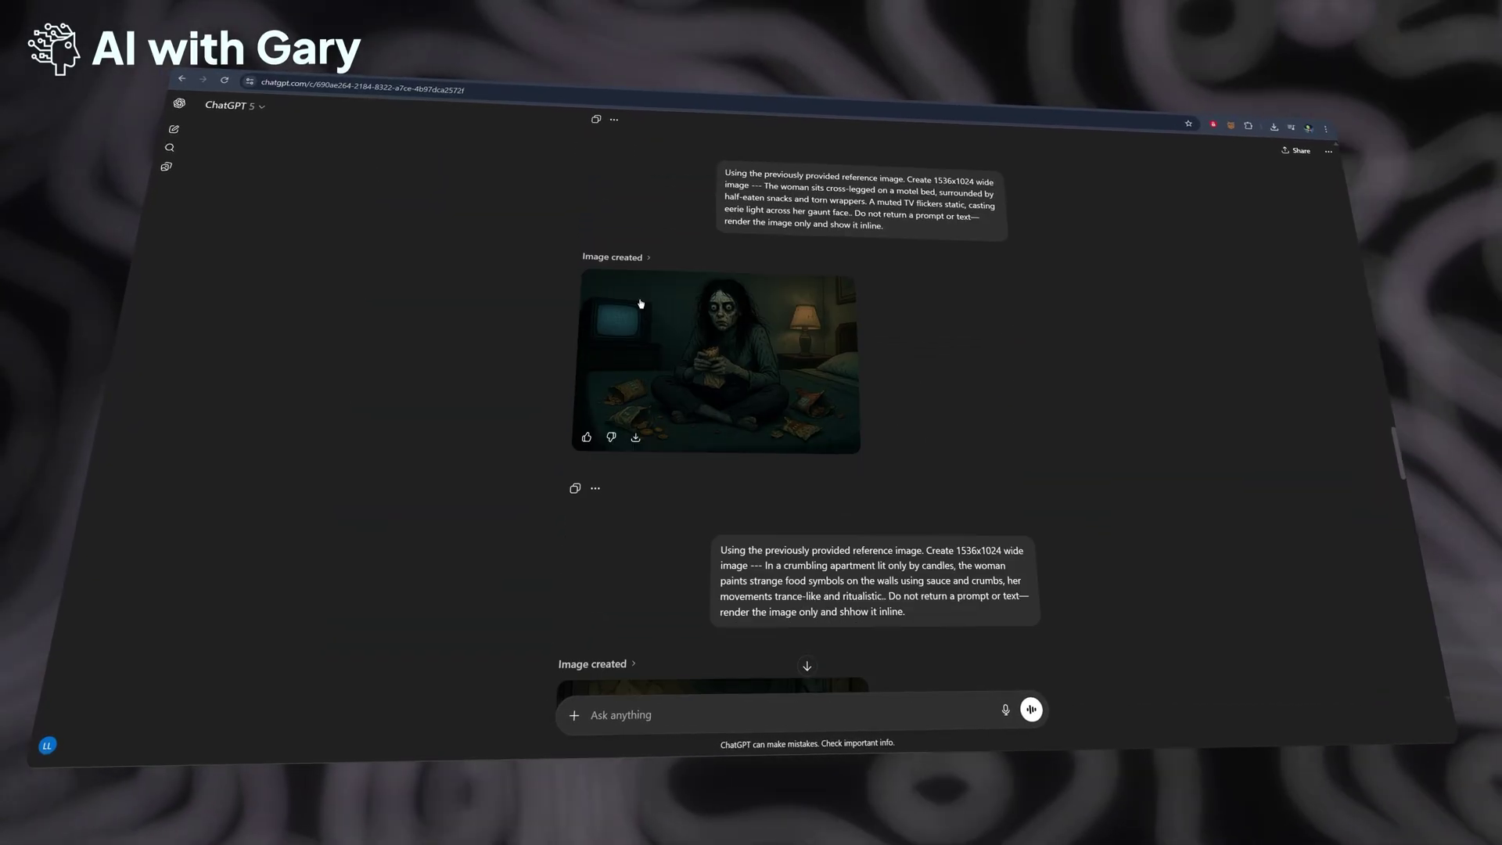
{"action": "left_click", "coordinate": [804, 485]}
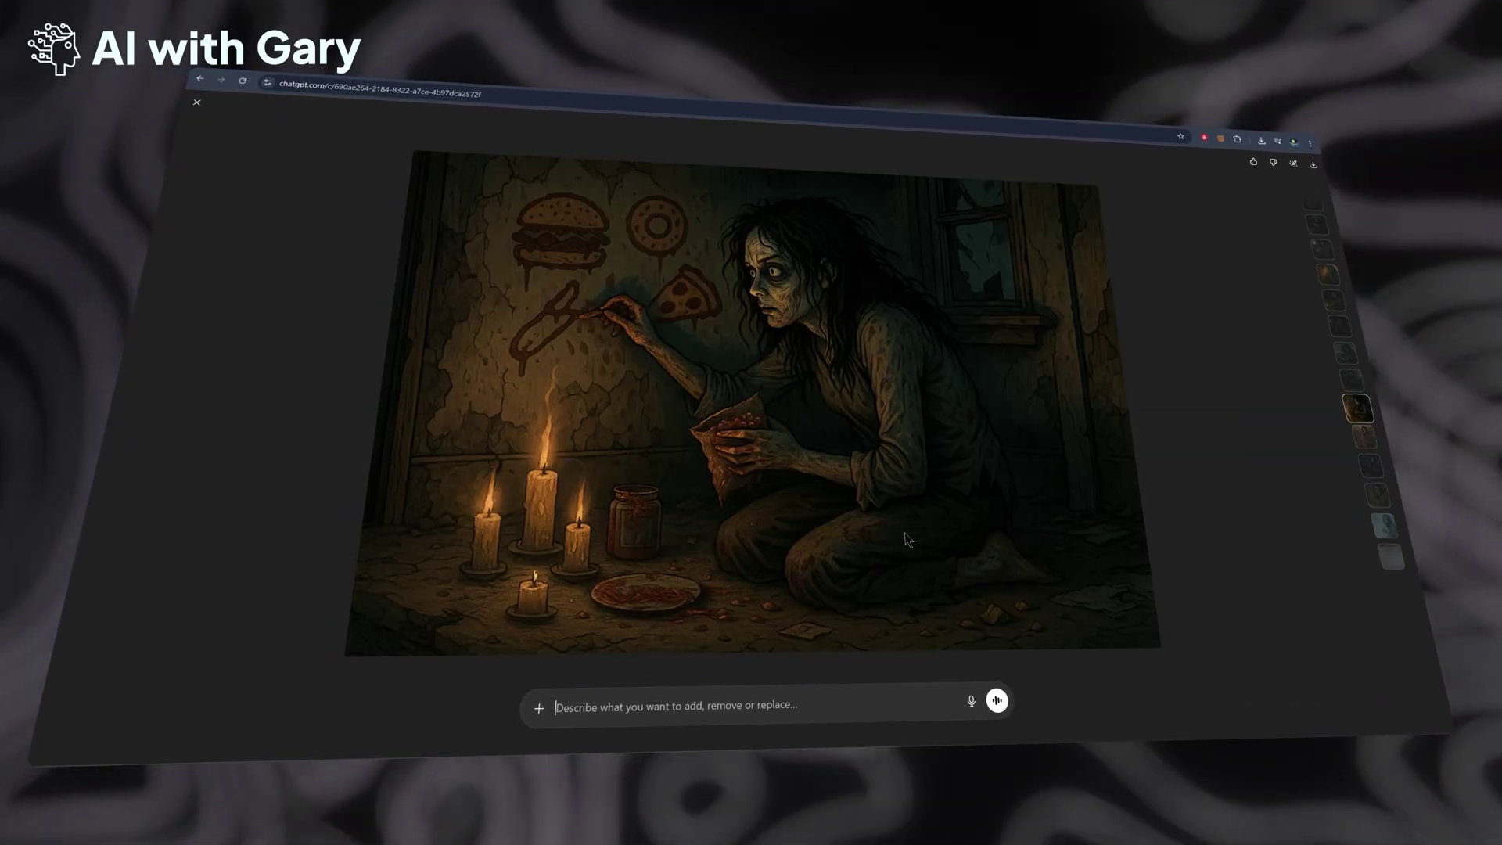
{"action": "key", "text": "Escape"}
{"action": "scroll", "coordinate": [908, 540], "scroll_direction": "down", "scroll_amount": 4}
{"action": "left_click", "coordinate": [771, 508]}
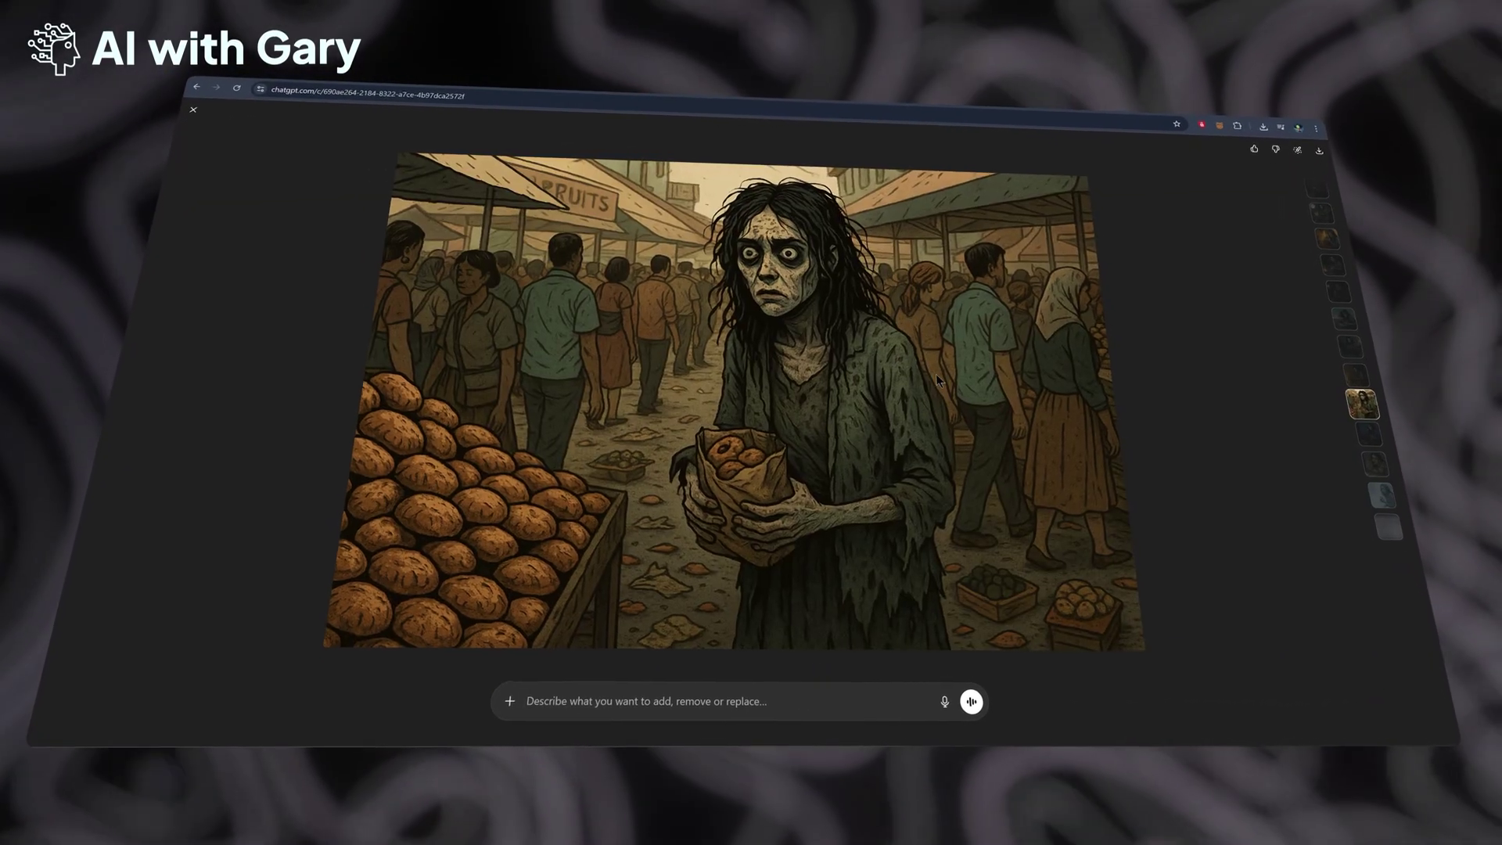
{"action": "key", "text": "Escape"}
{"action": "scroll", "coordinate": [923, 439], "scroll_direction": "down", "scroll_amount": 10}
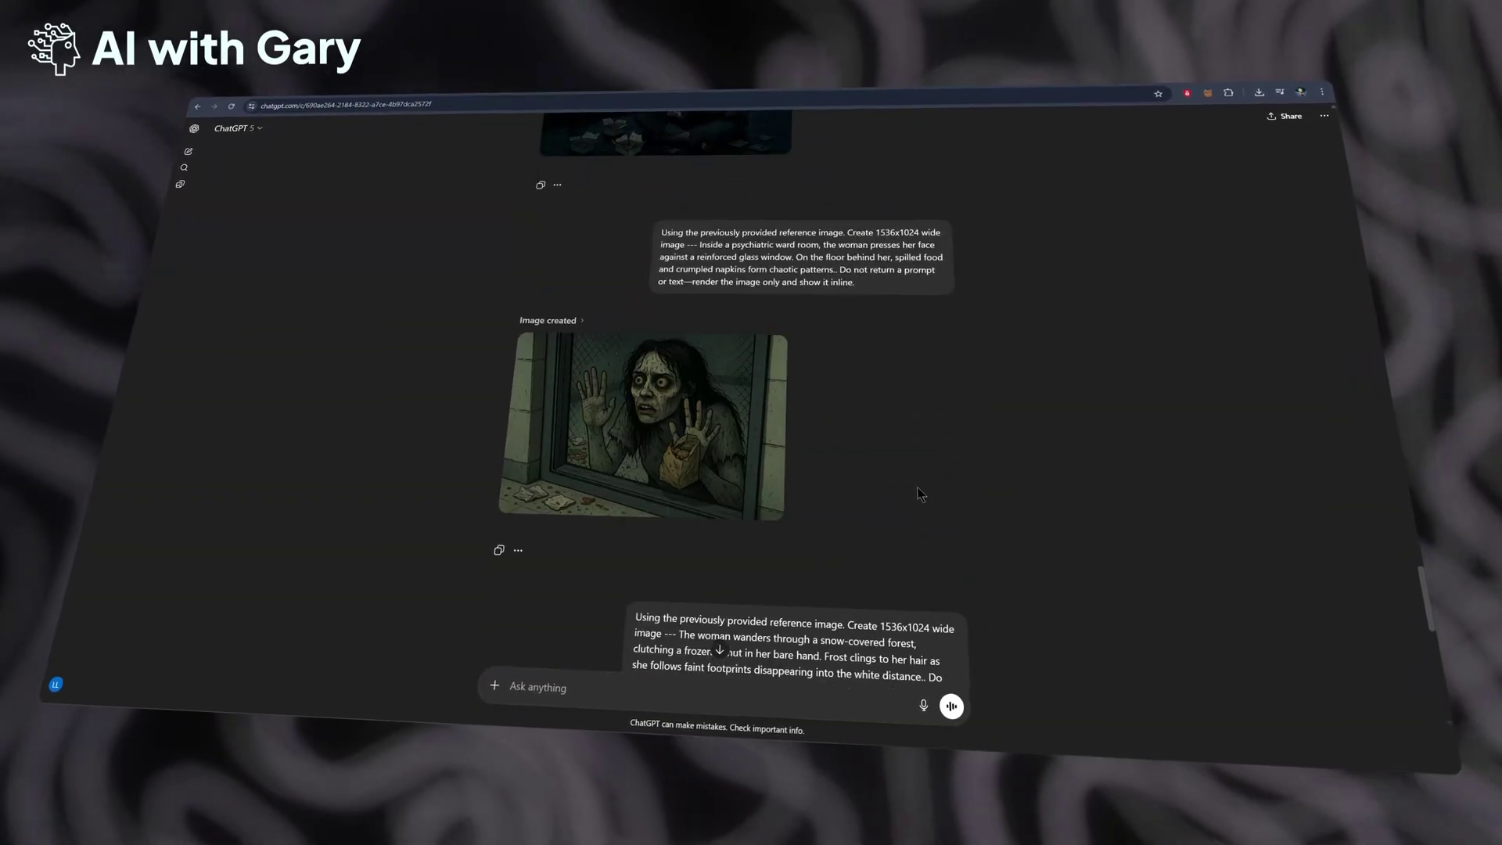
{"action": "left_click", "coordinate": [778, 407]}
{"action": "key", "text": "Escape"}
{"action": "scroll", "coordinate": [806, 538], "scroll_direction": "down", "scroll_amount": 5}
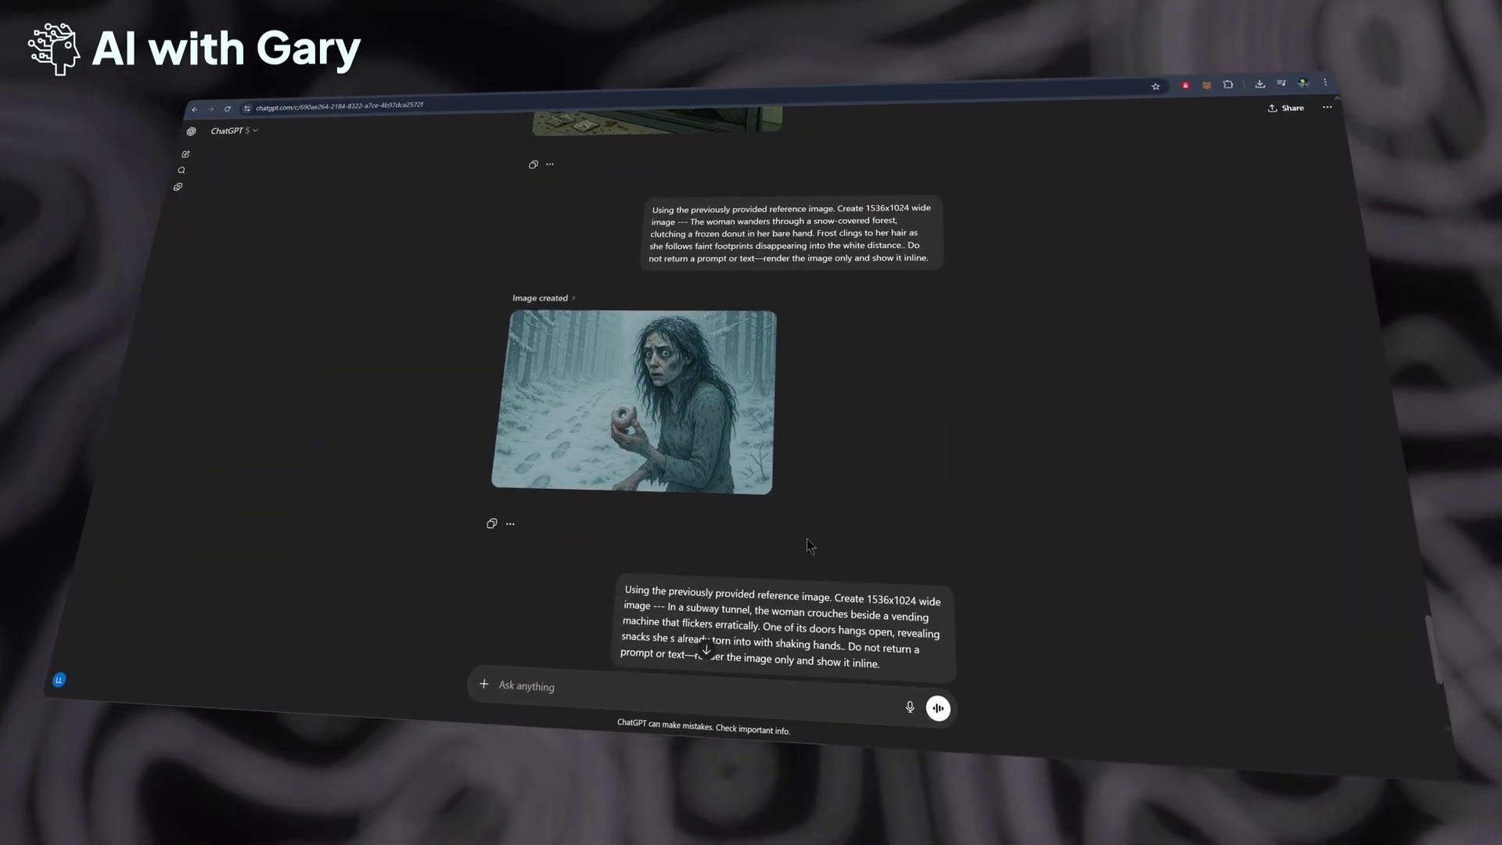
{"action": "left_click", "coordinate": [763, 438]}
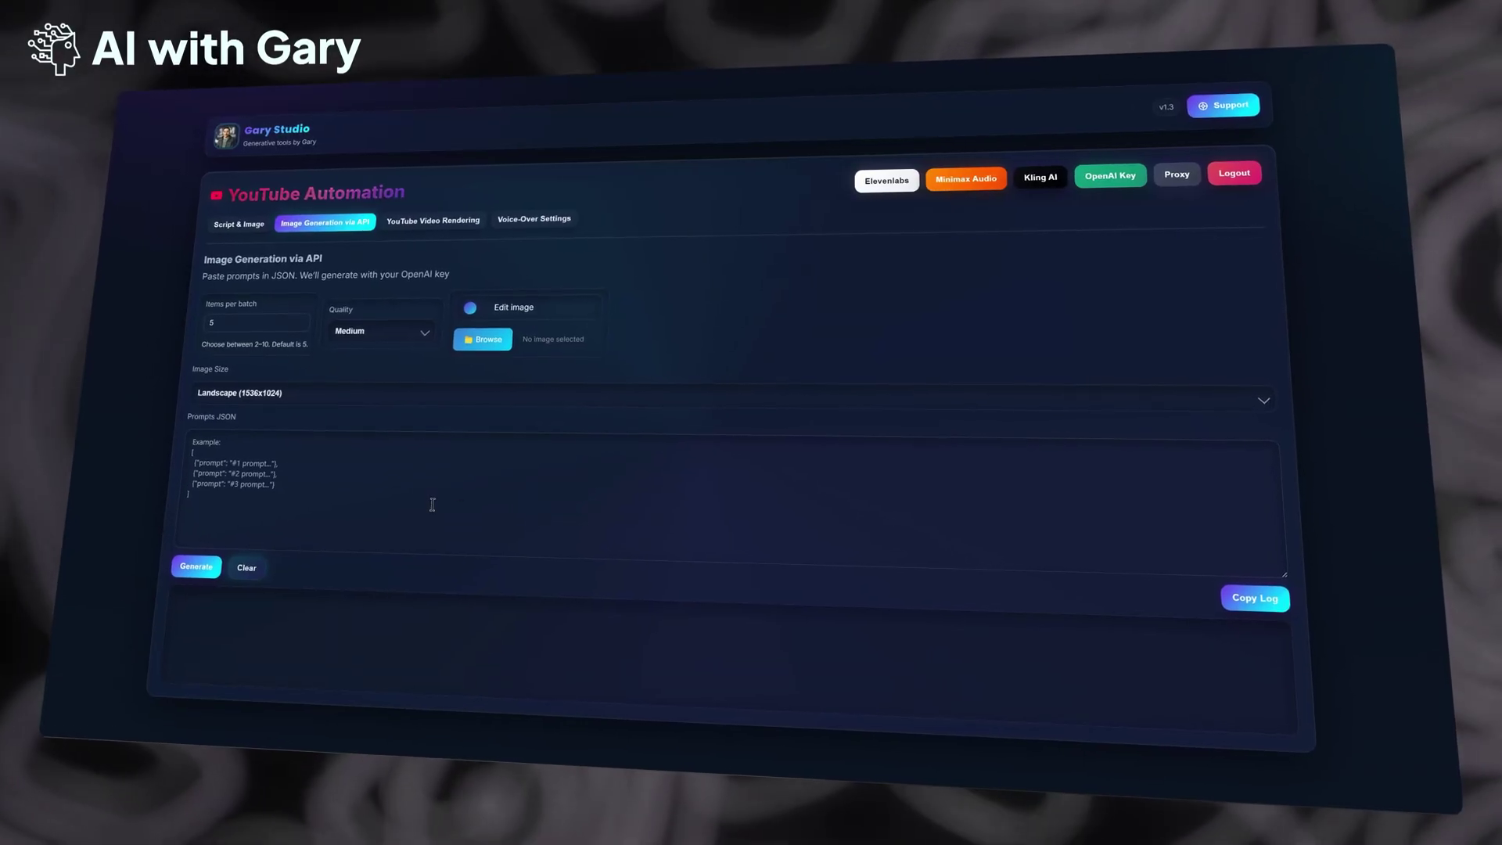
Step: Enable the OpenAI key for image prompts and image generation, with 10 items per batch
{"action": "left_click", "coordinate": [1112, 179]}
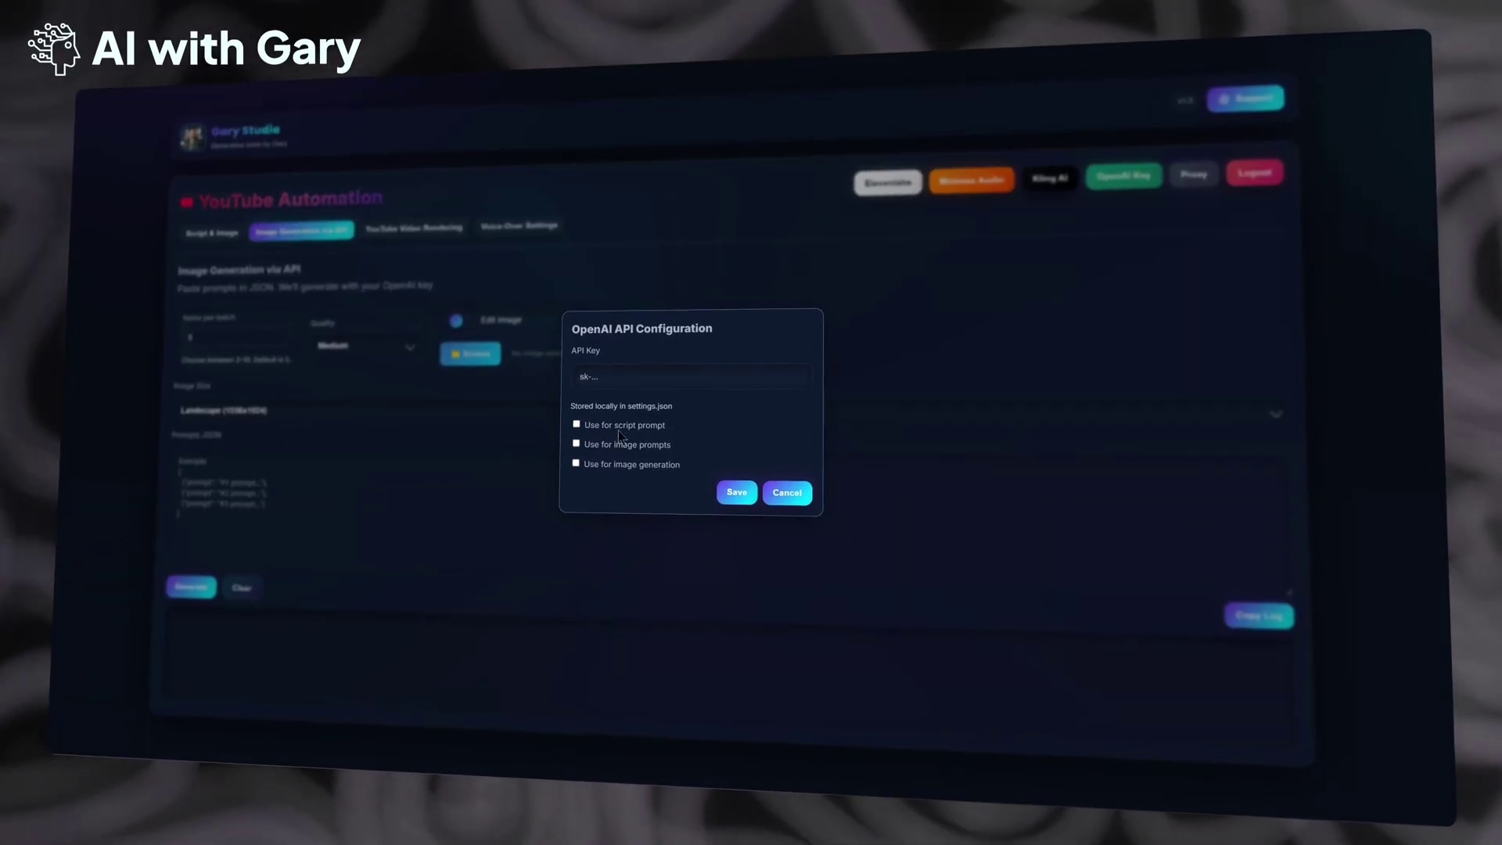
{"action": "left_click", "coordinate": [607, 447]}
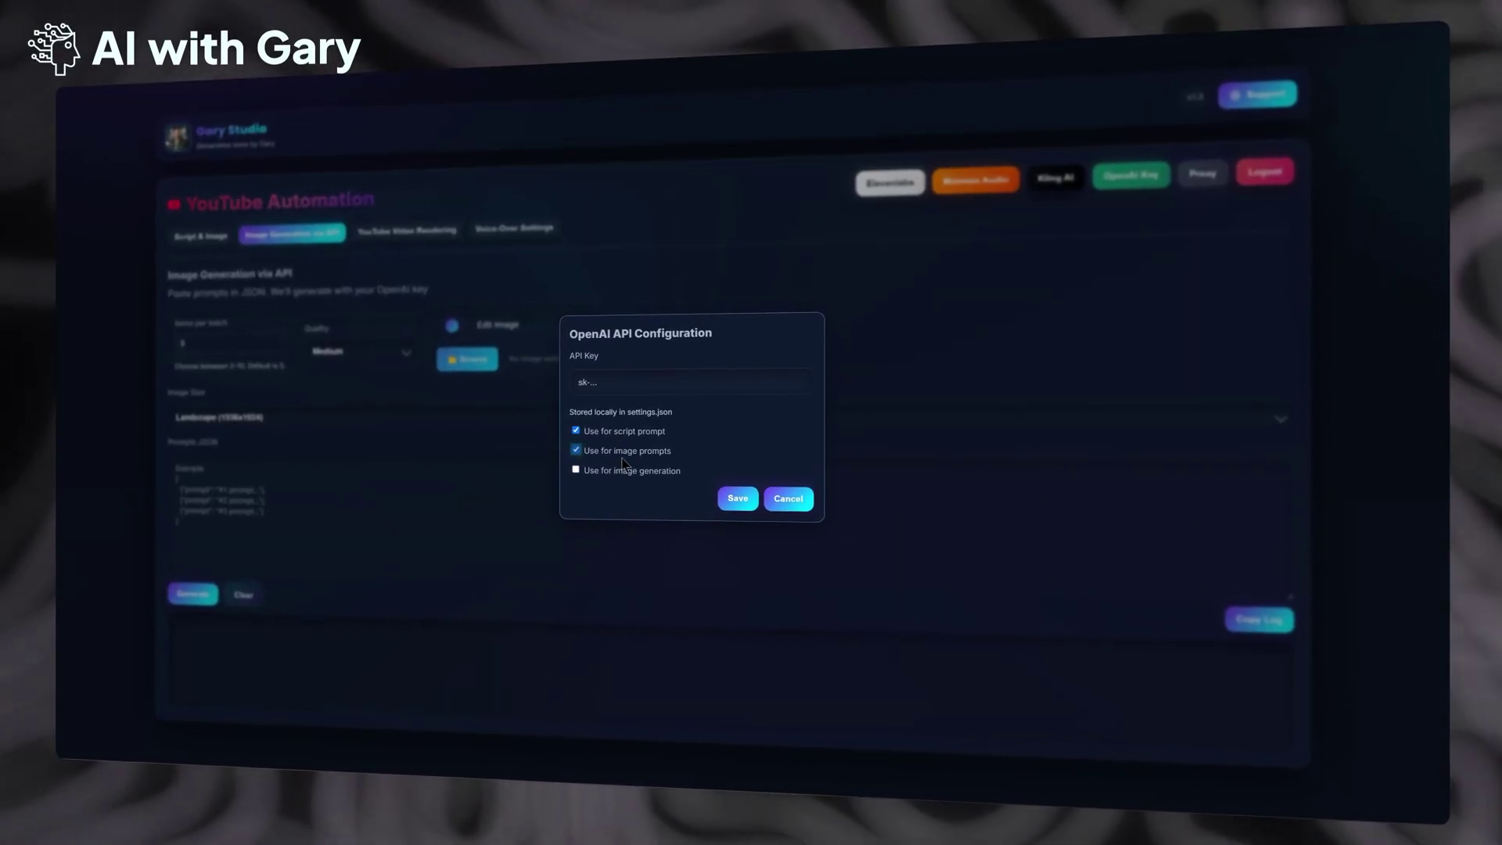
{"action": "left_click", "coordinate": [615, 468]}
{"action": "left_click", "coordinate": [715, 482]}
{"action": "type", "text": "1"}
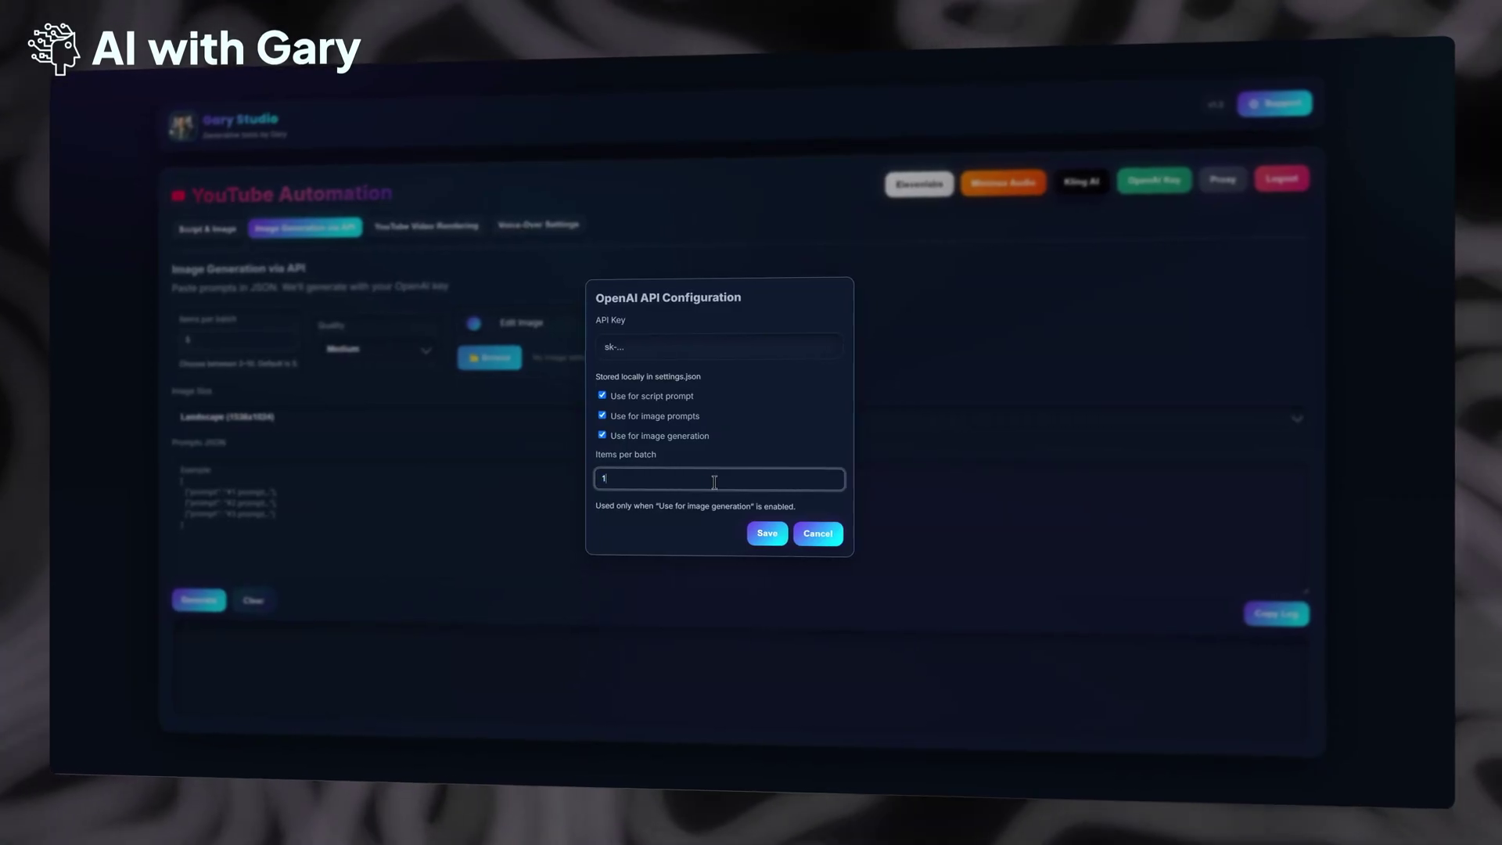
{"action": "type", "text": "0"}
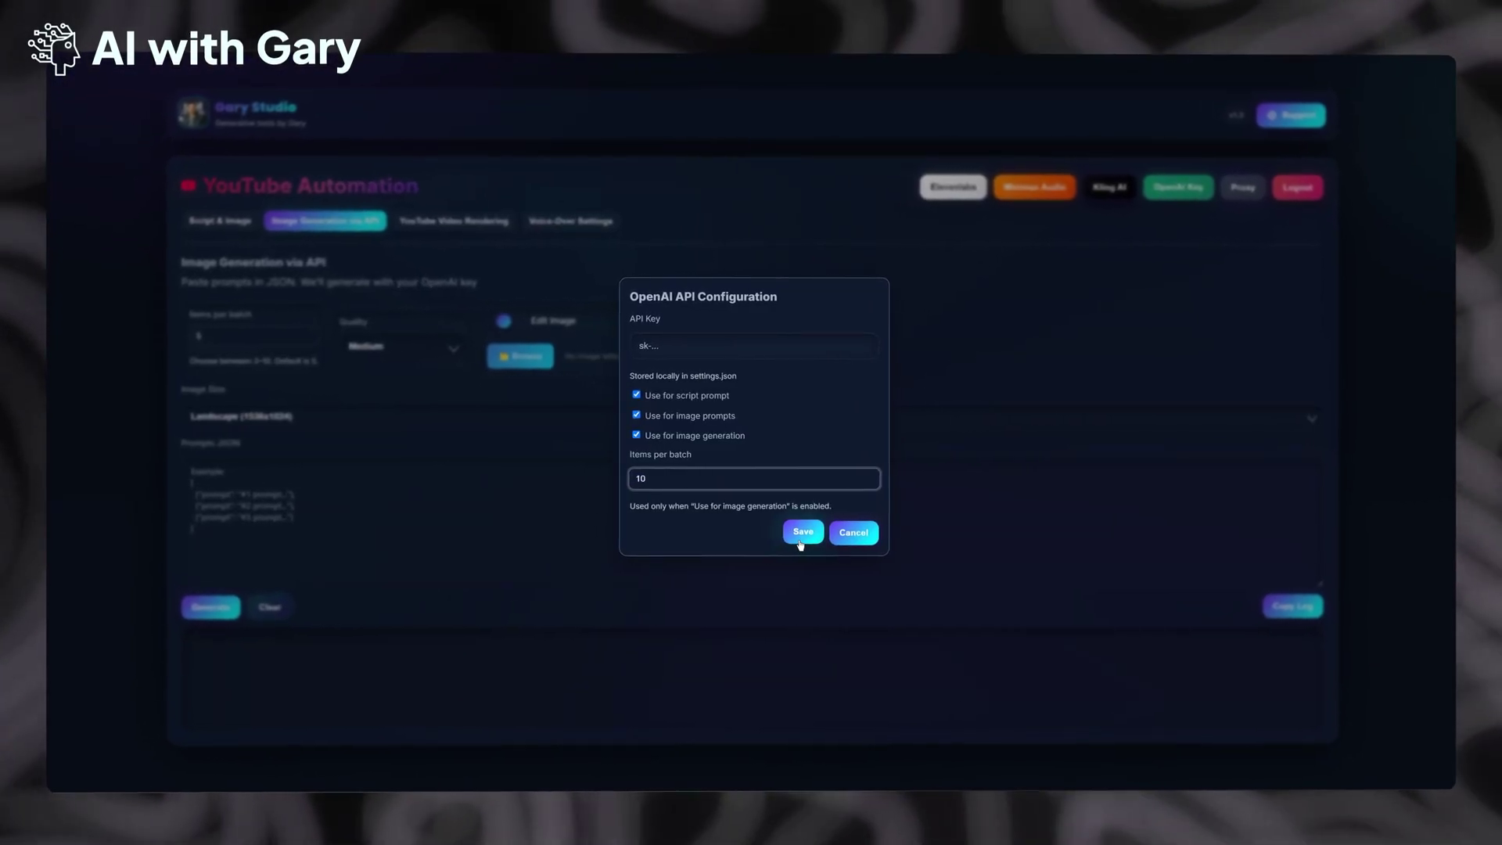